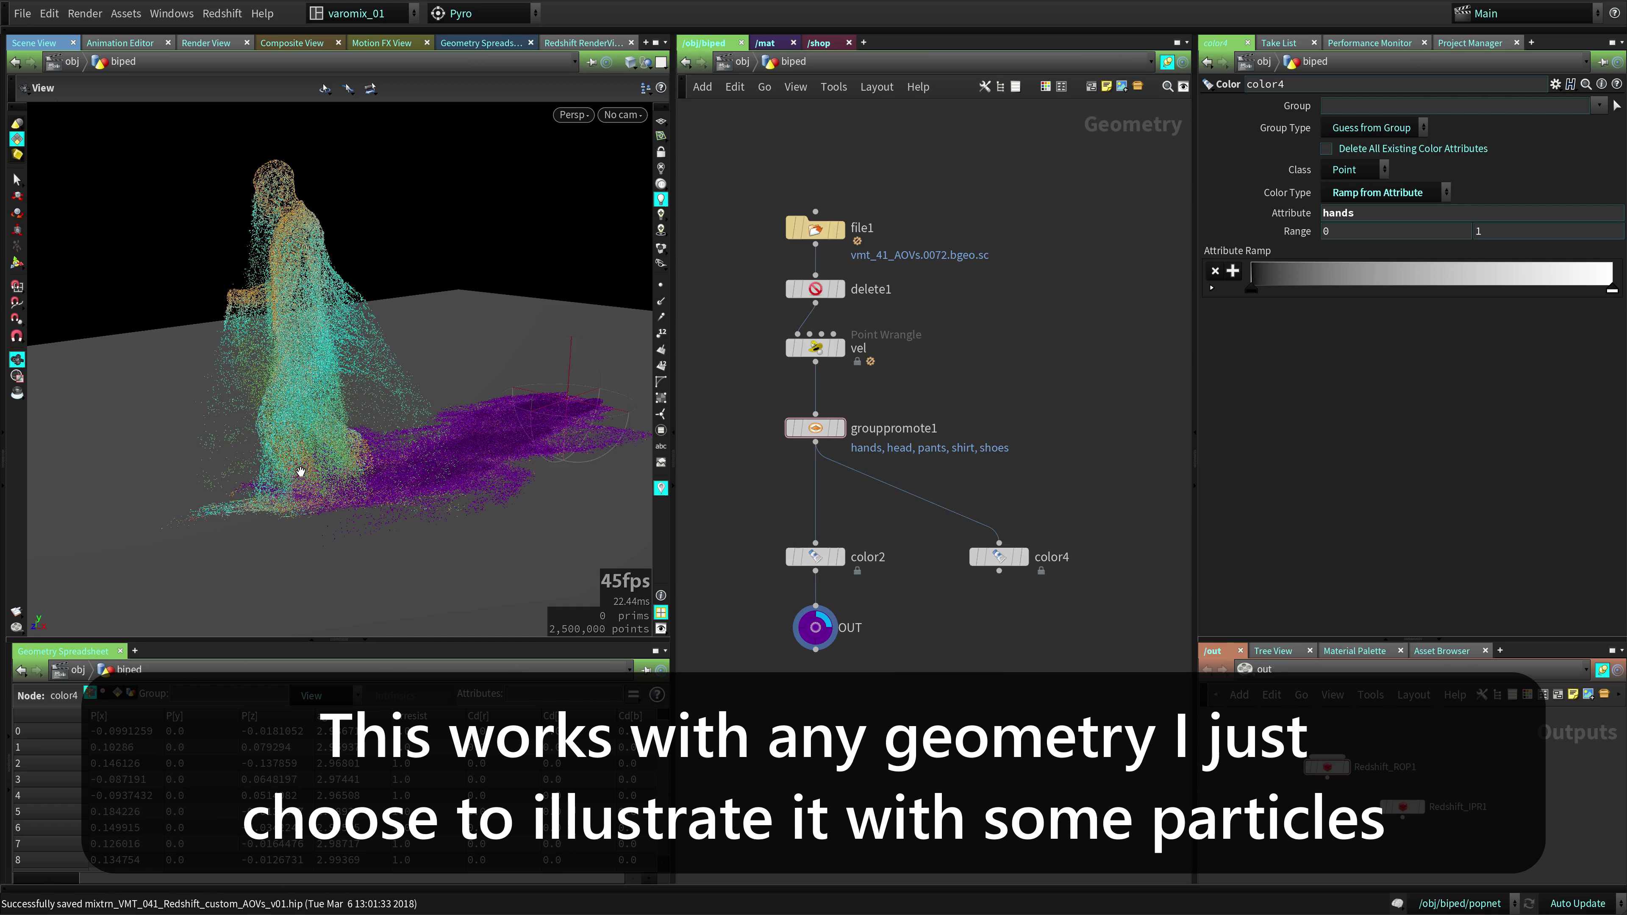
Add a Color node fed by the output of the vel wrangle, moving color4 out of the way, and display the new node
{"action": "left_click", "coordinate": [840, 356]}
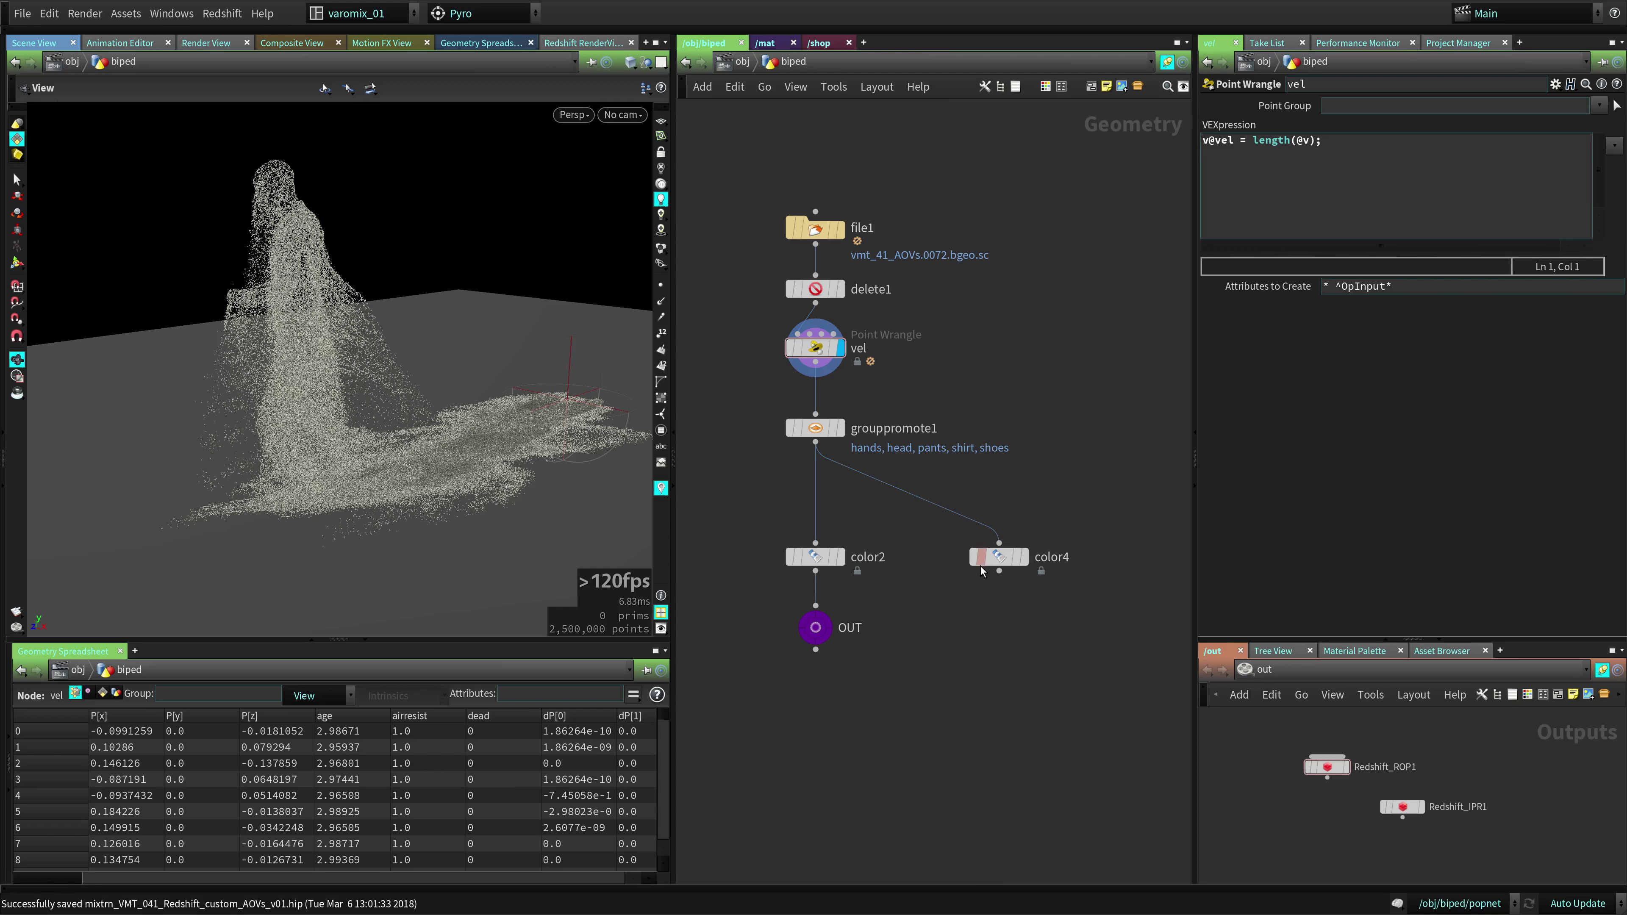
{"action": "left_click_drag", "start_coordinate": [997, 566], "coordinate": [1025, 531]}
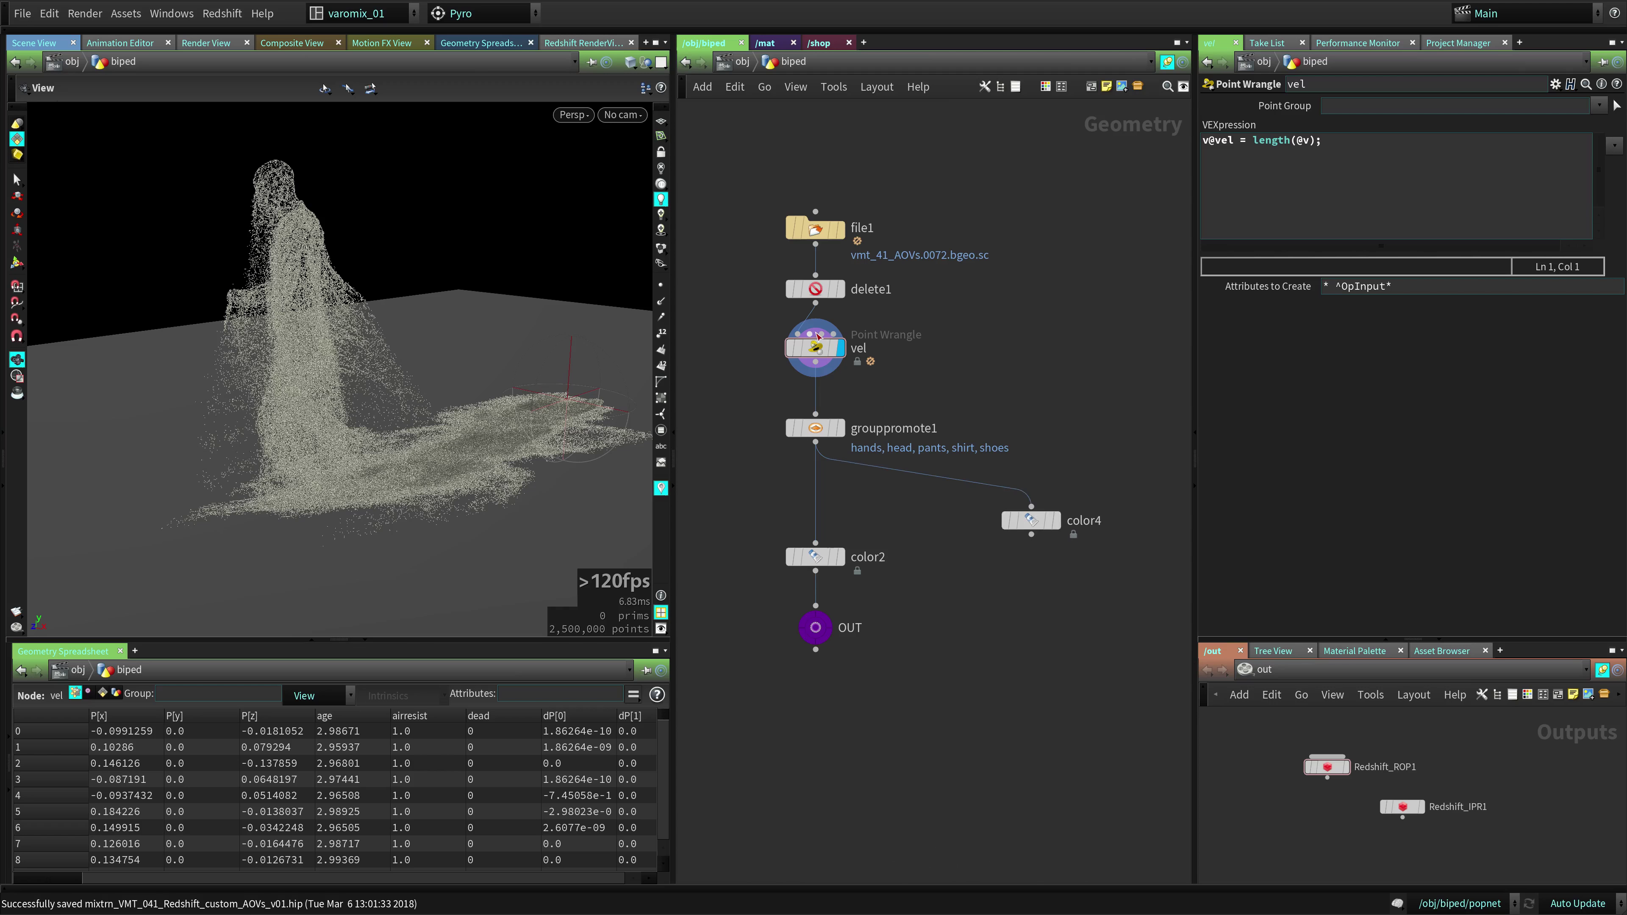
{"action": "key", "text": "Tab"}
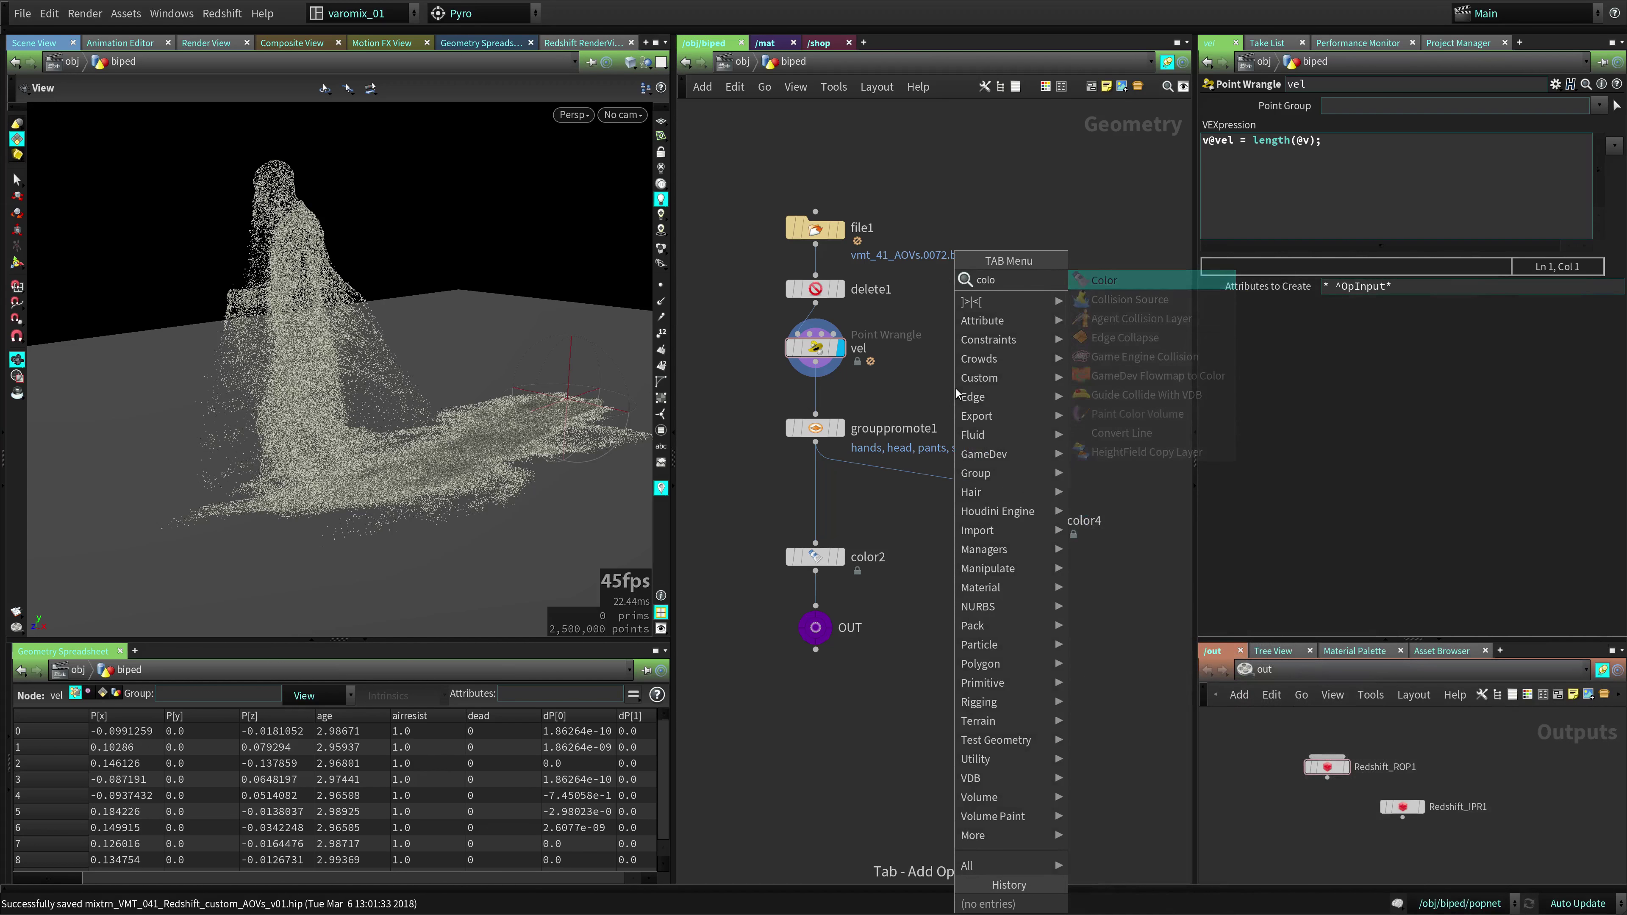
{"action": "key", "text": "Return"}
{"action": "left_click", "coordinate": [1073, 415]}
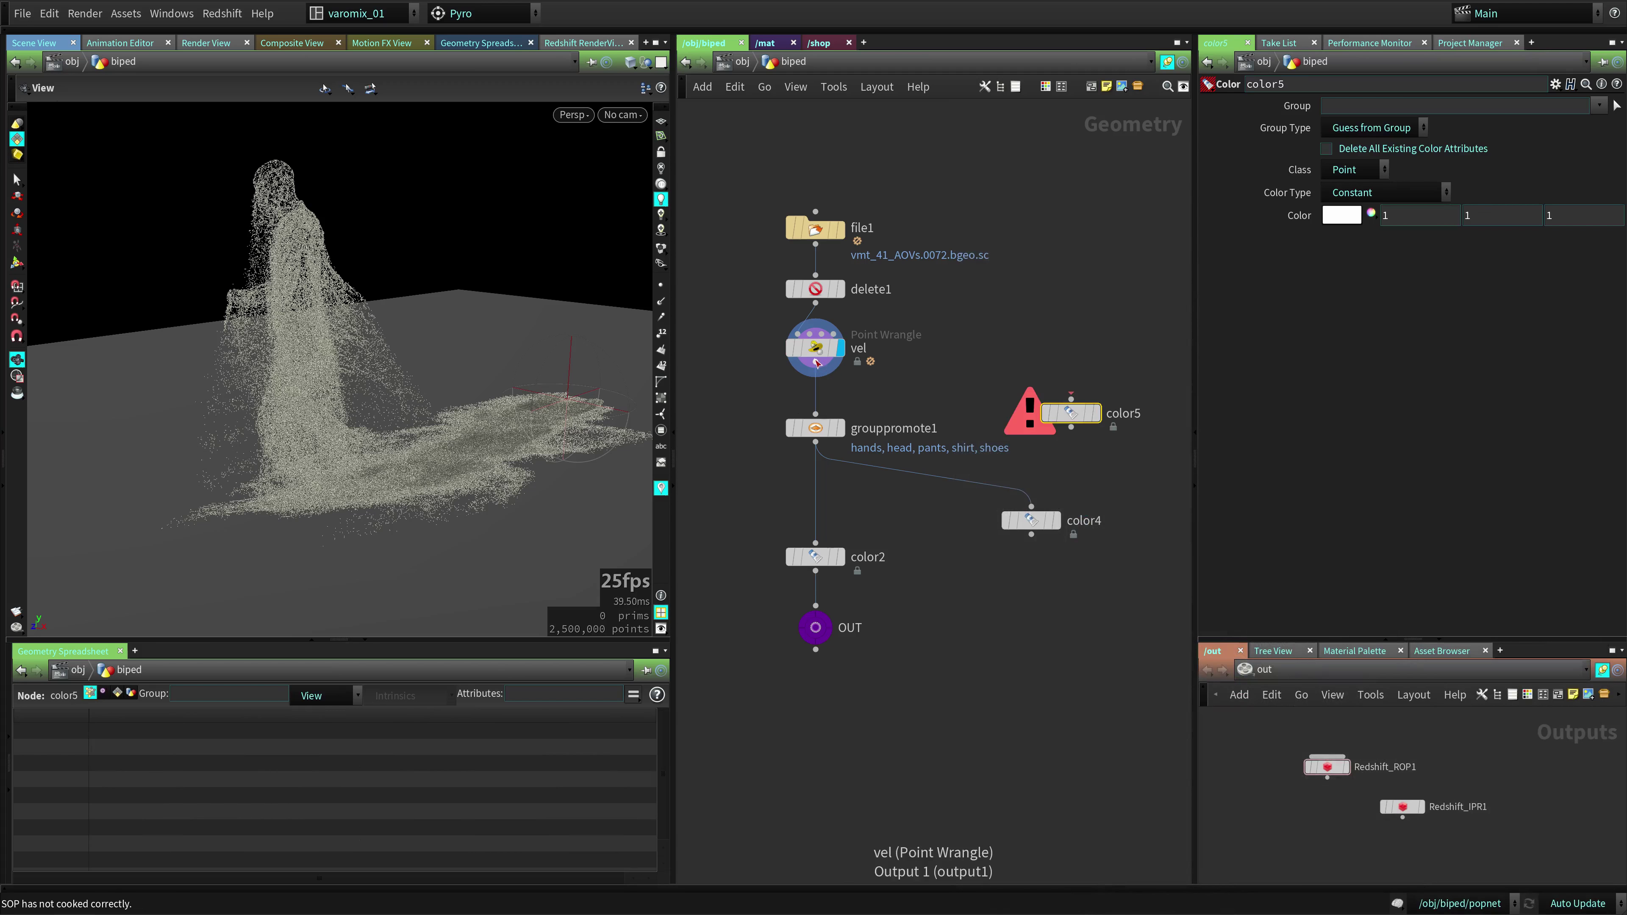
{"action": "left_click_drag", "start_coordinate": [816, 363], "coordinate": [1071, 399]}
{"action": "left_click", "coordinate": [1094, 413]}
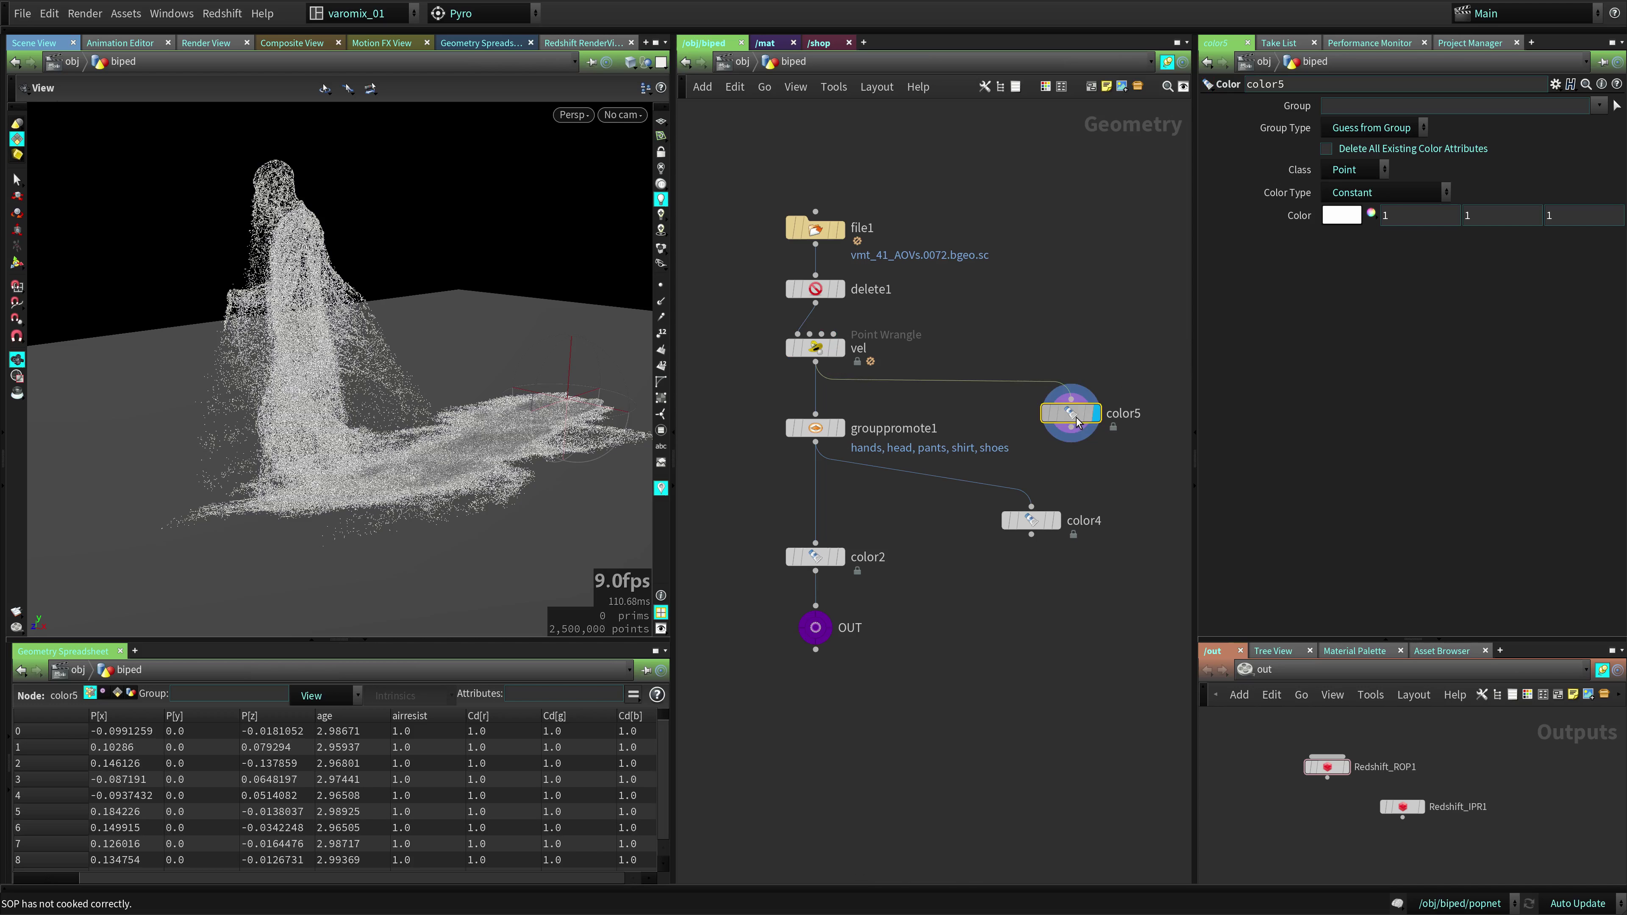
Set the new Color node's color type to Ramp from Attribute, using the idnoise attribute
{"action": "middle_click", "coordinate": [817, 348]}
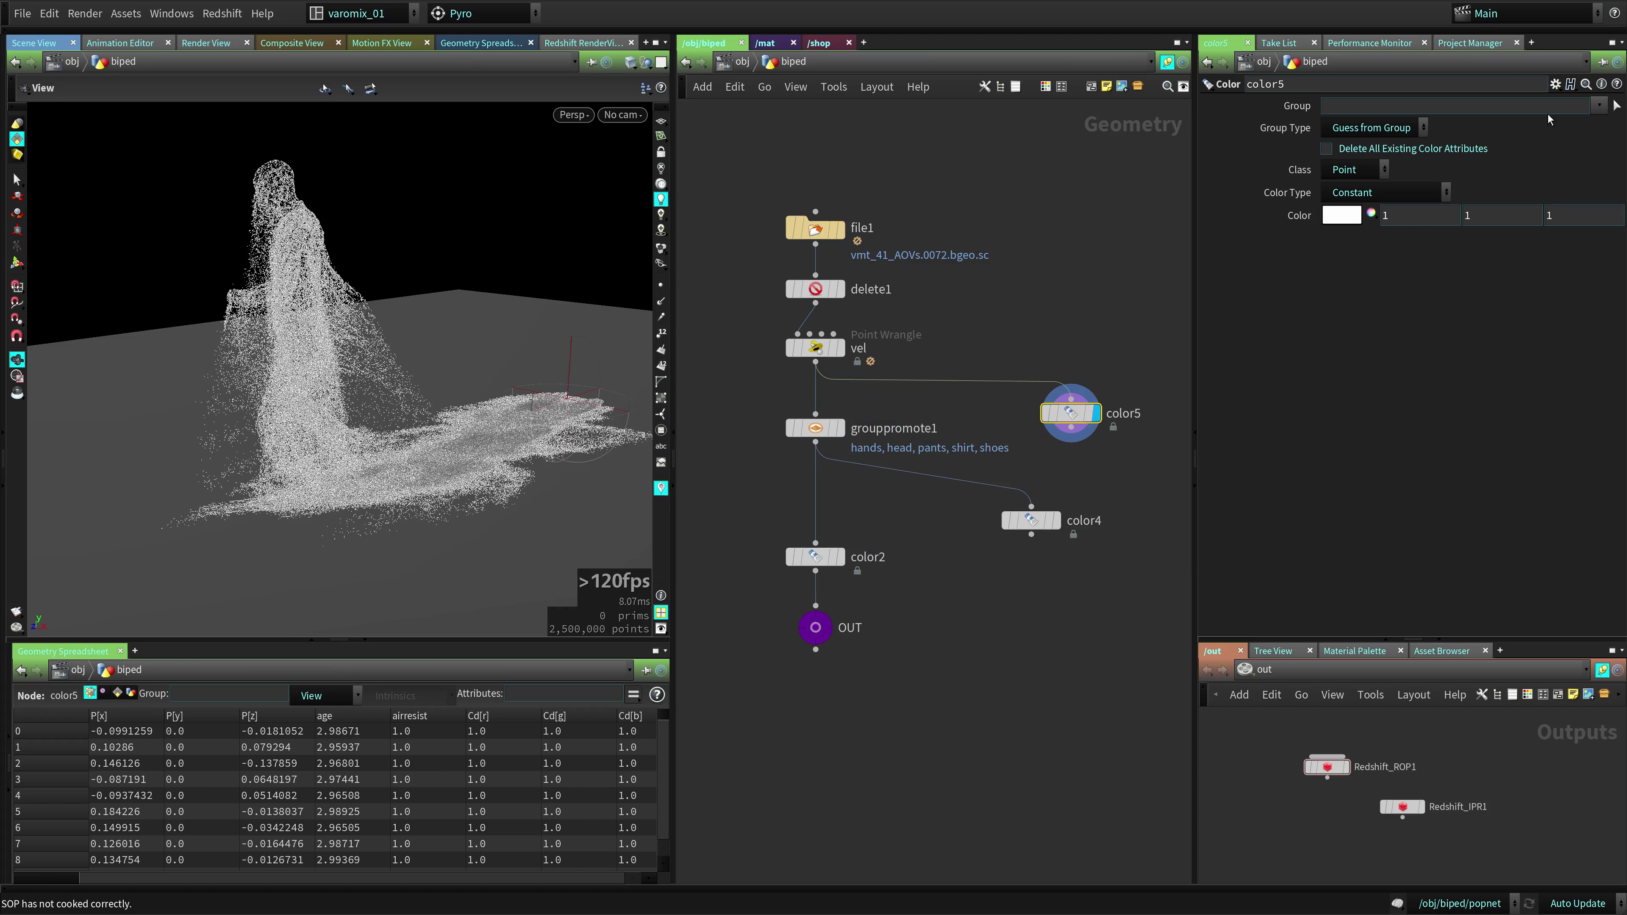
{"action": "left_click", "coordinate": [1346, 169]}
{"action": "left_click", "coordinate": [1352, 193]}
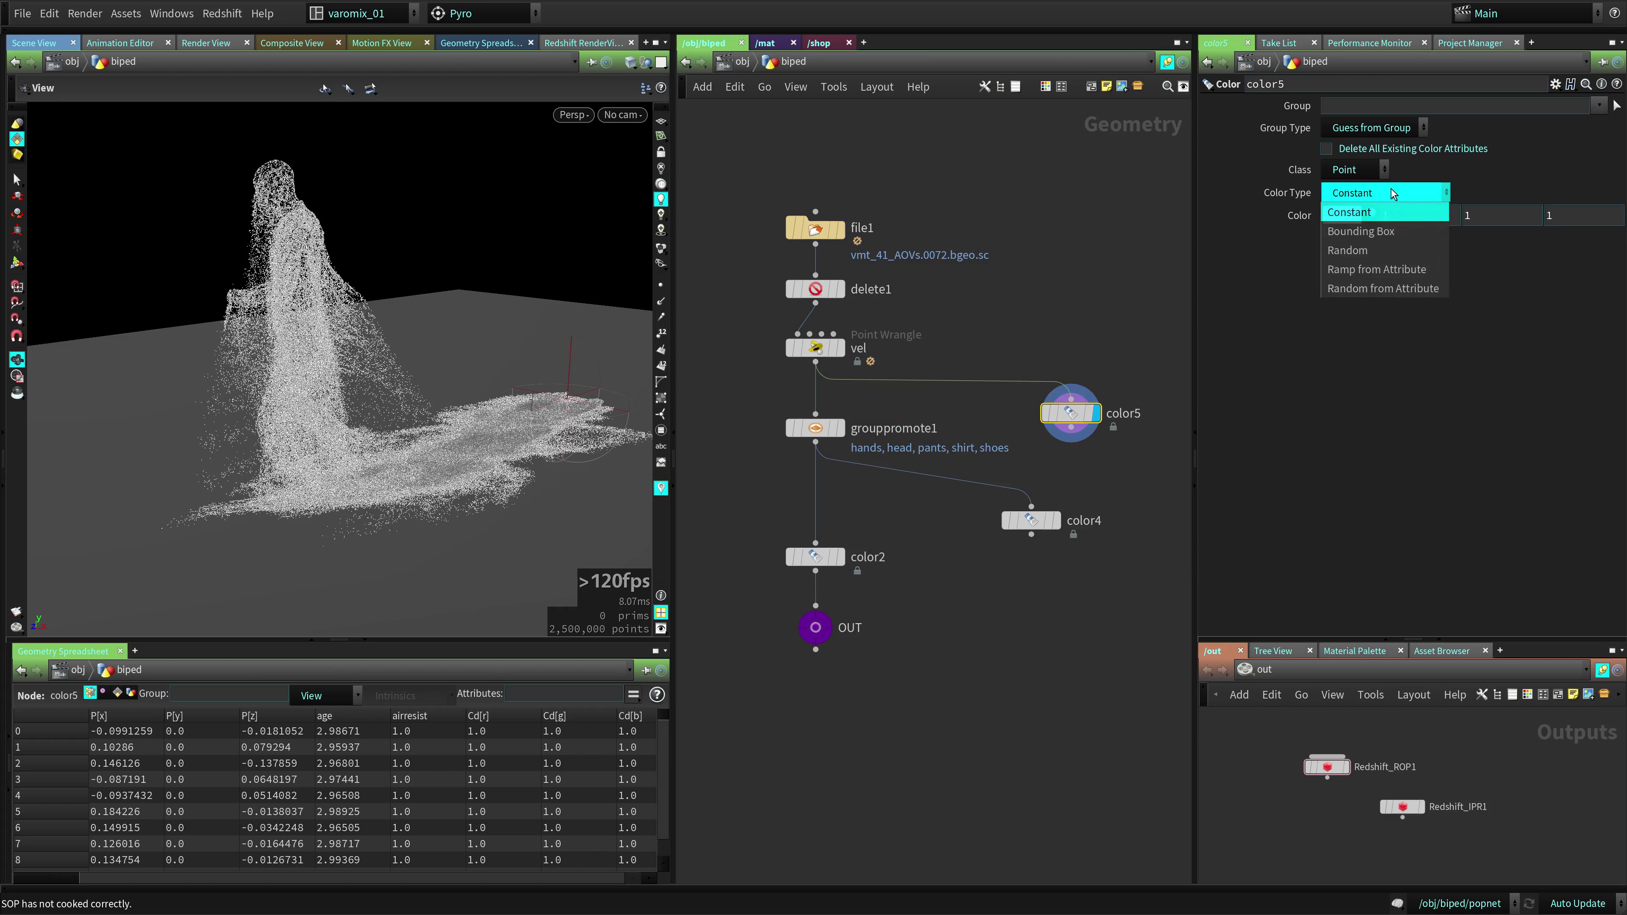
{"action": "left_click", "coordinate": [1377, 269]}
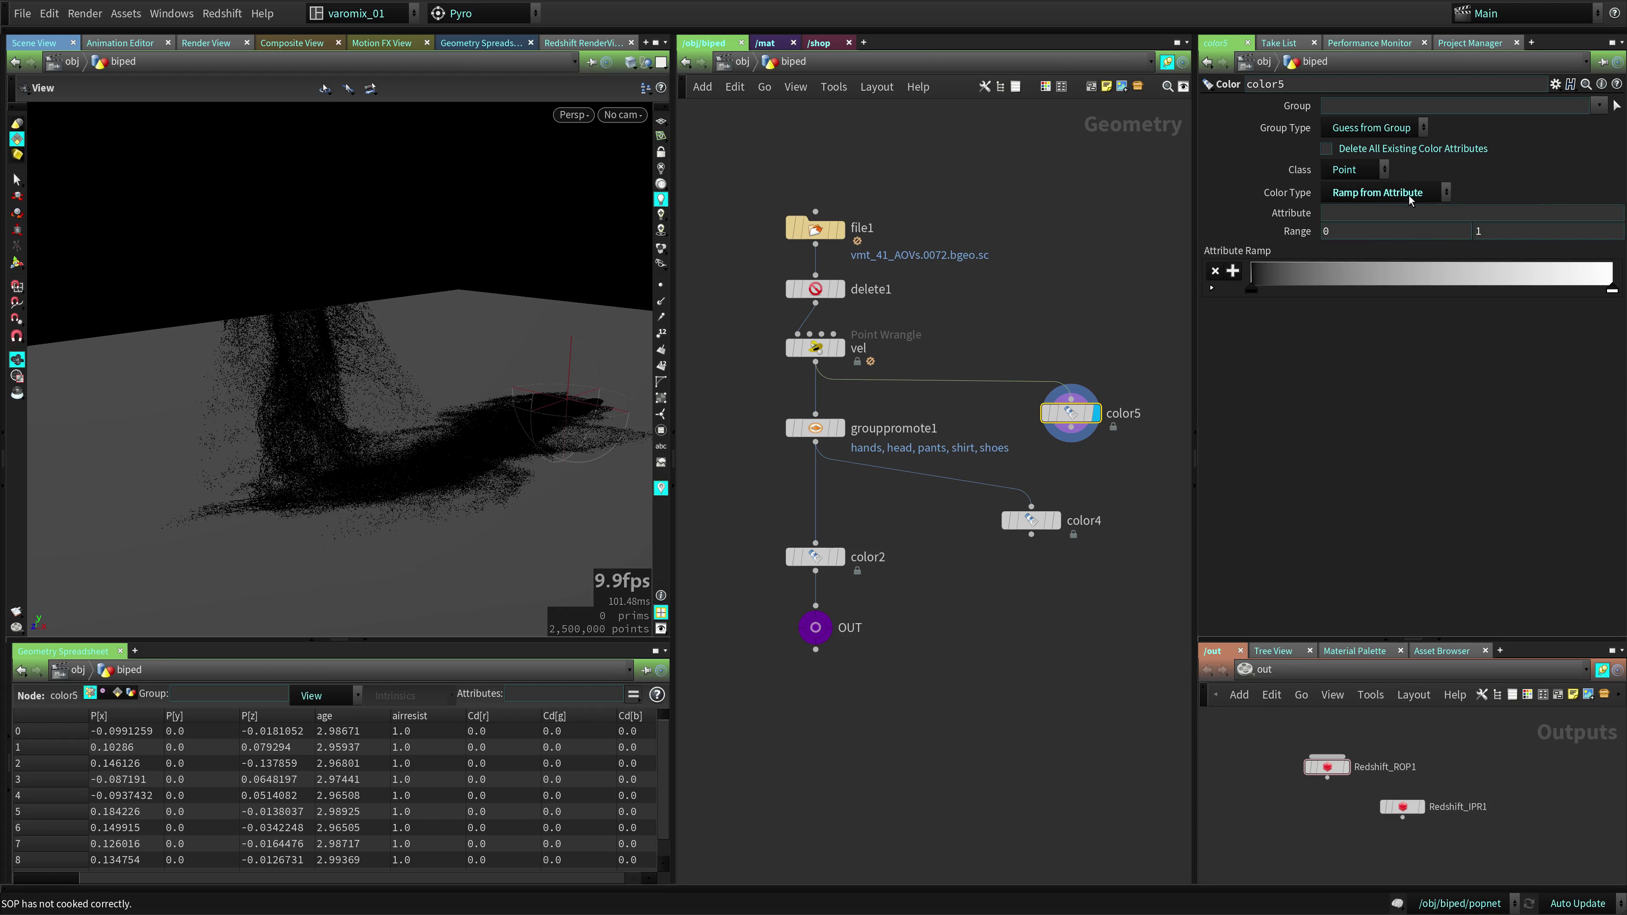
{"action": "left_click", "coordinate": [1382, 214]}
{"action": "type", "text": "i"}
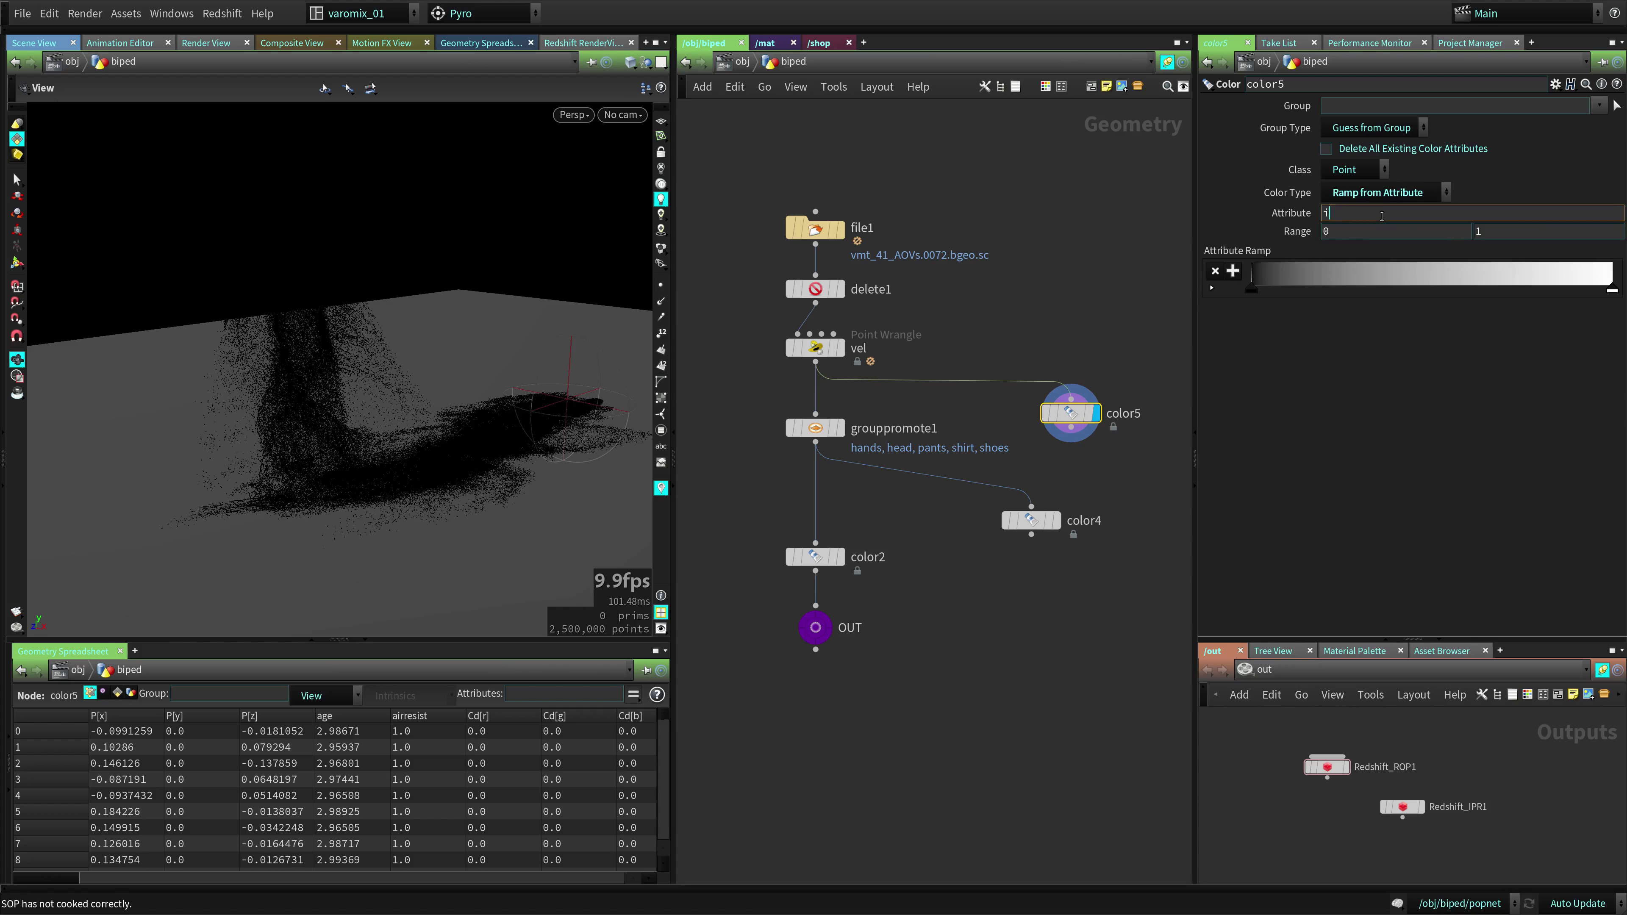
{"action": "type", "text": "dnoise"}
{"action": "key", "text": "Return"}
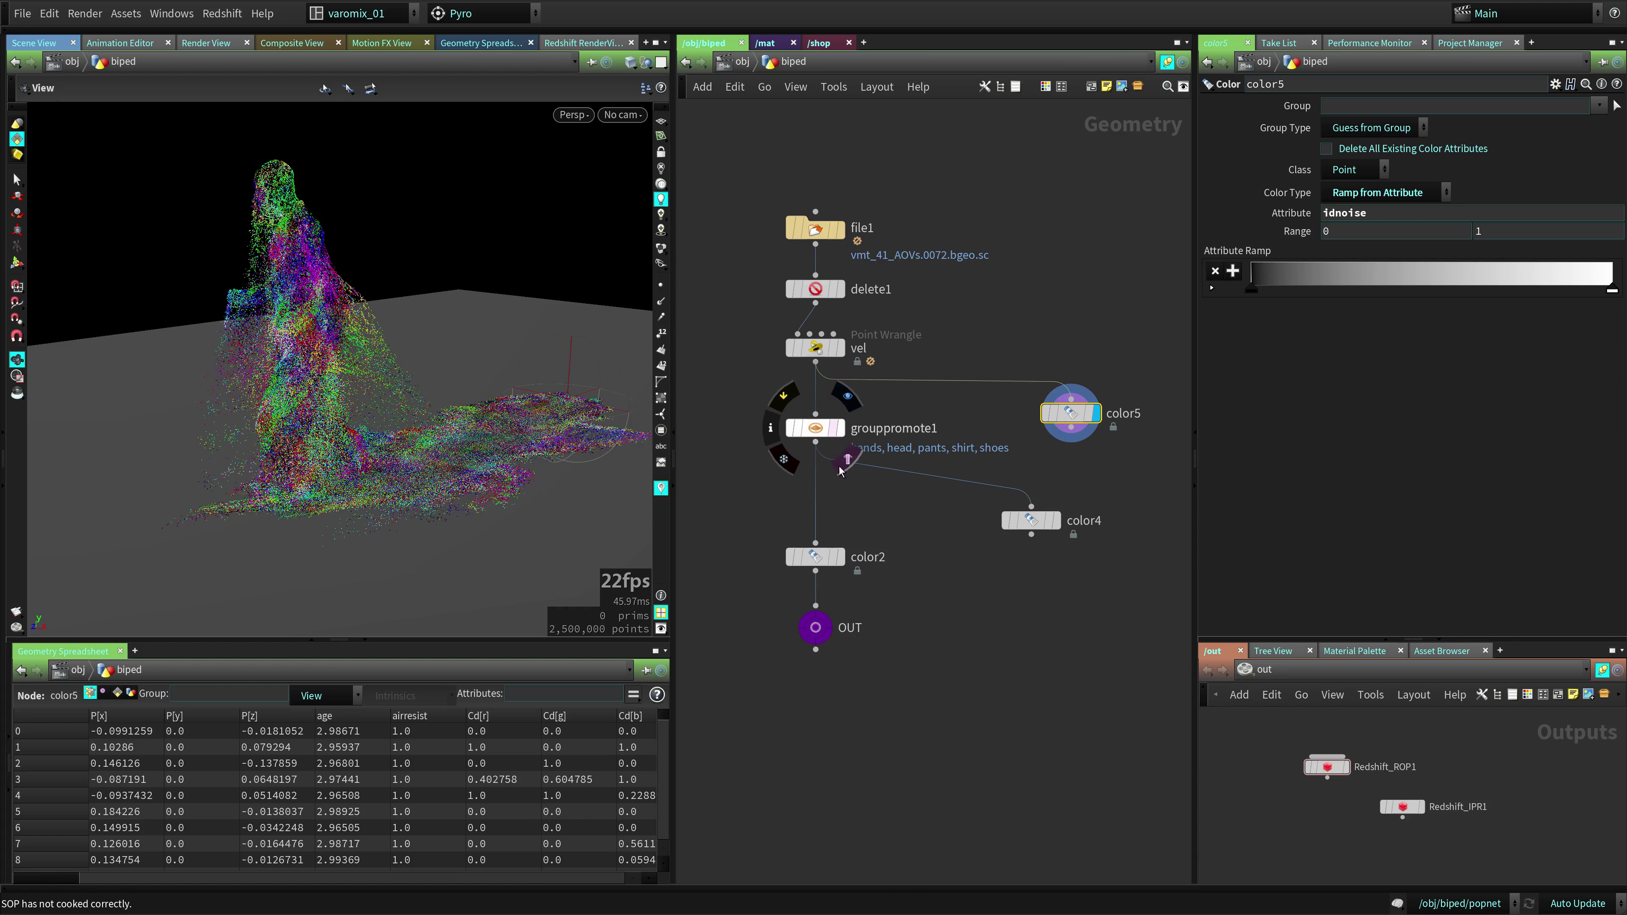
Review the attributes and point groups in the vel wrangle's node info and the group promotion settings of grouppromote1
{"action": "mouse_move", "coordinate": [842, 432]}
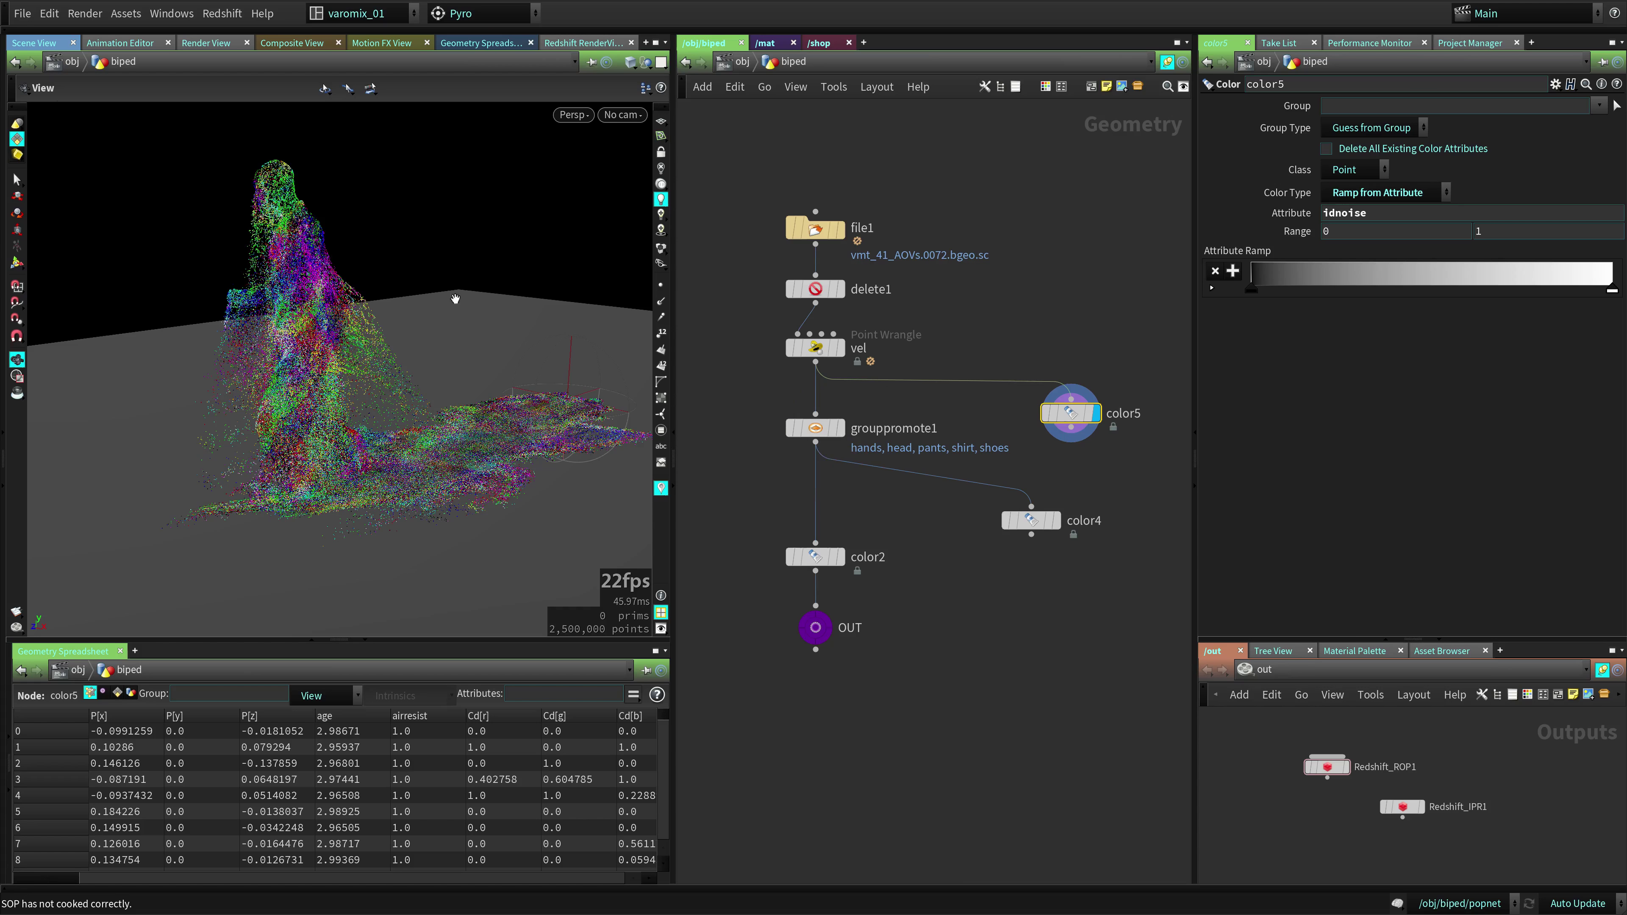
{"action": "left_click", "coordinate": [836, 349]}
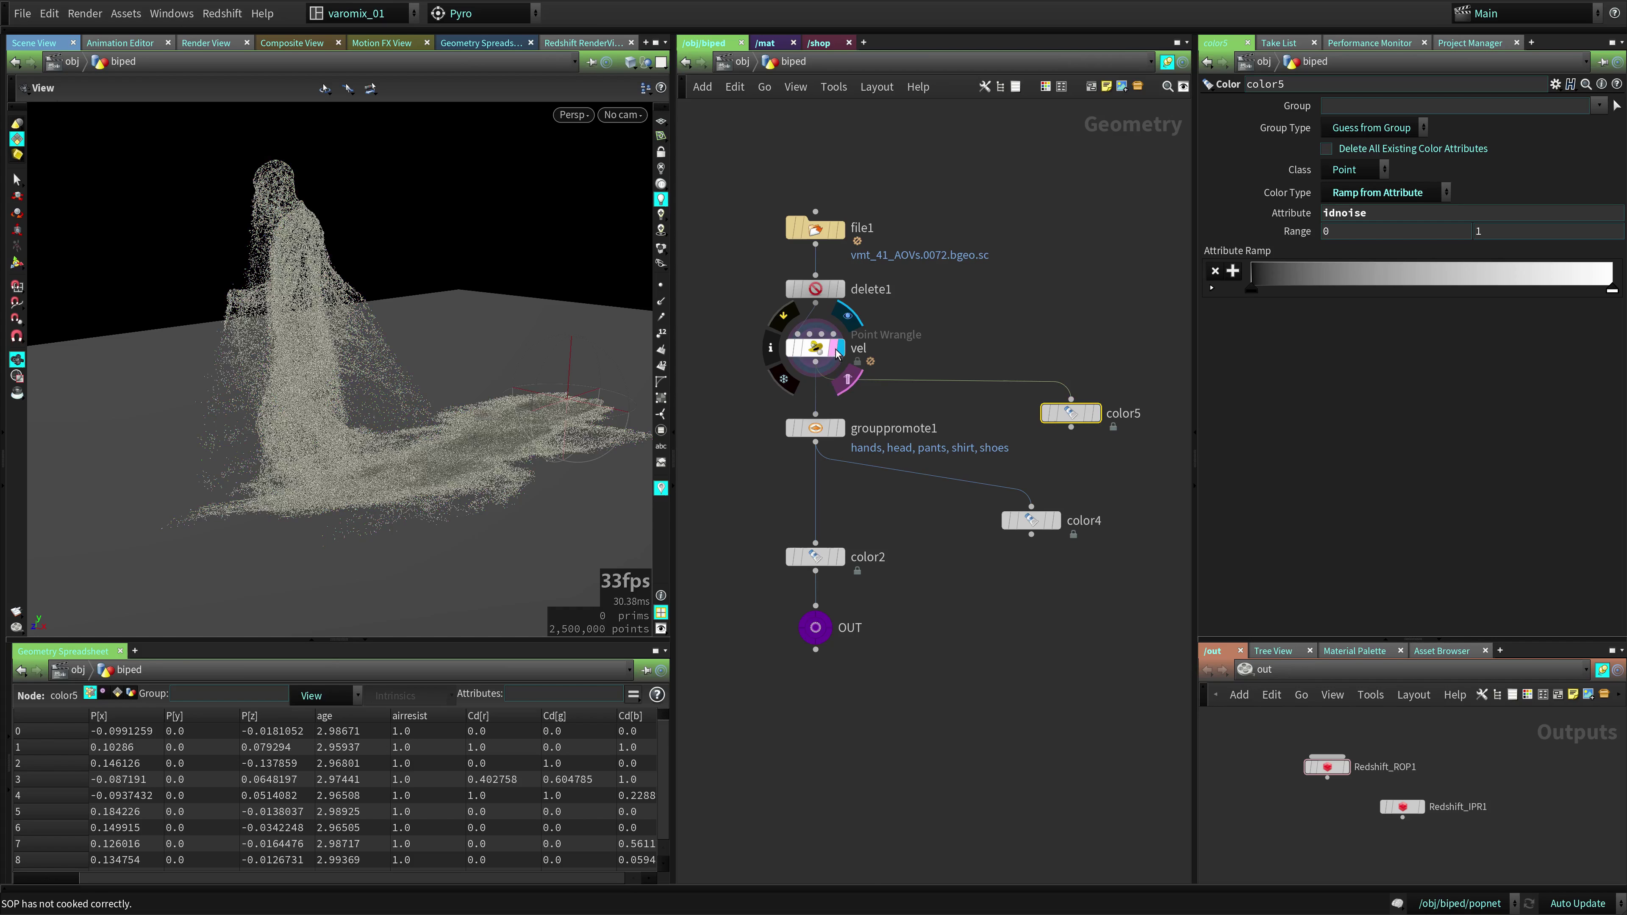
{"action": "left_click", "coordinate": [833, 354]}
{"action": "middle_click_drag", "start_coordinate": [833, 354], "coordinate": [899, 388]}
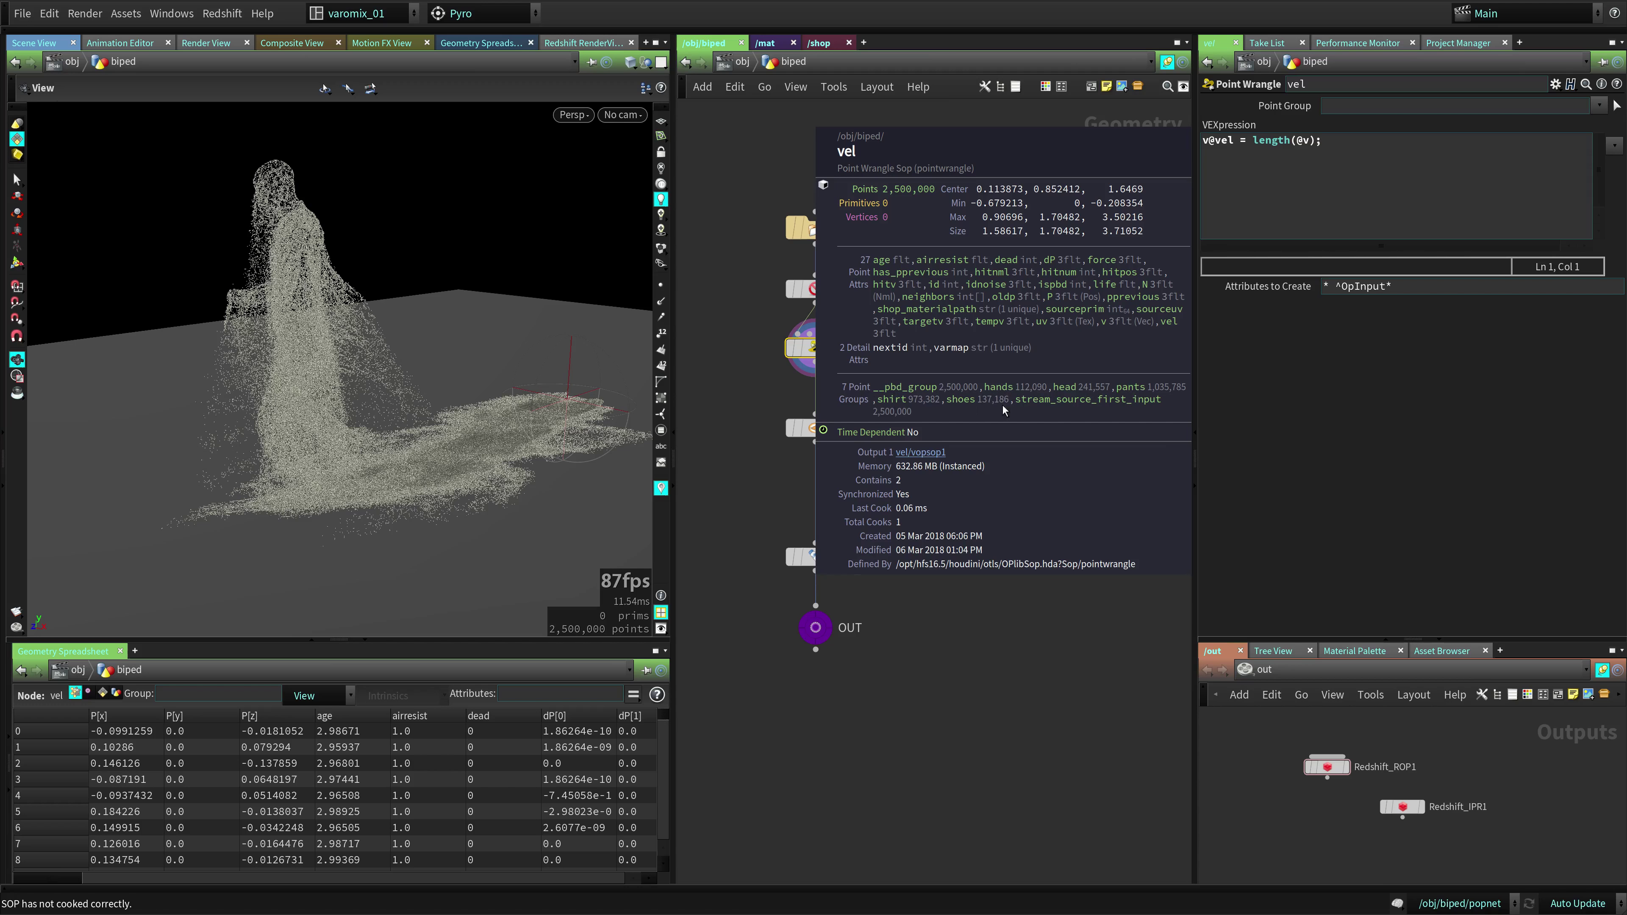
{"action": "middle_click_drag", "start_coordinate": [972, 405], "coordinate": [884, 173]}
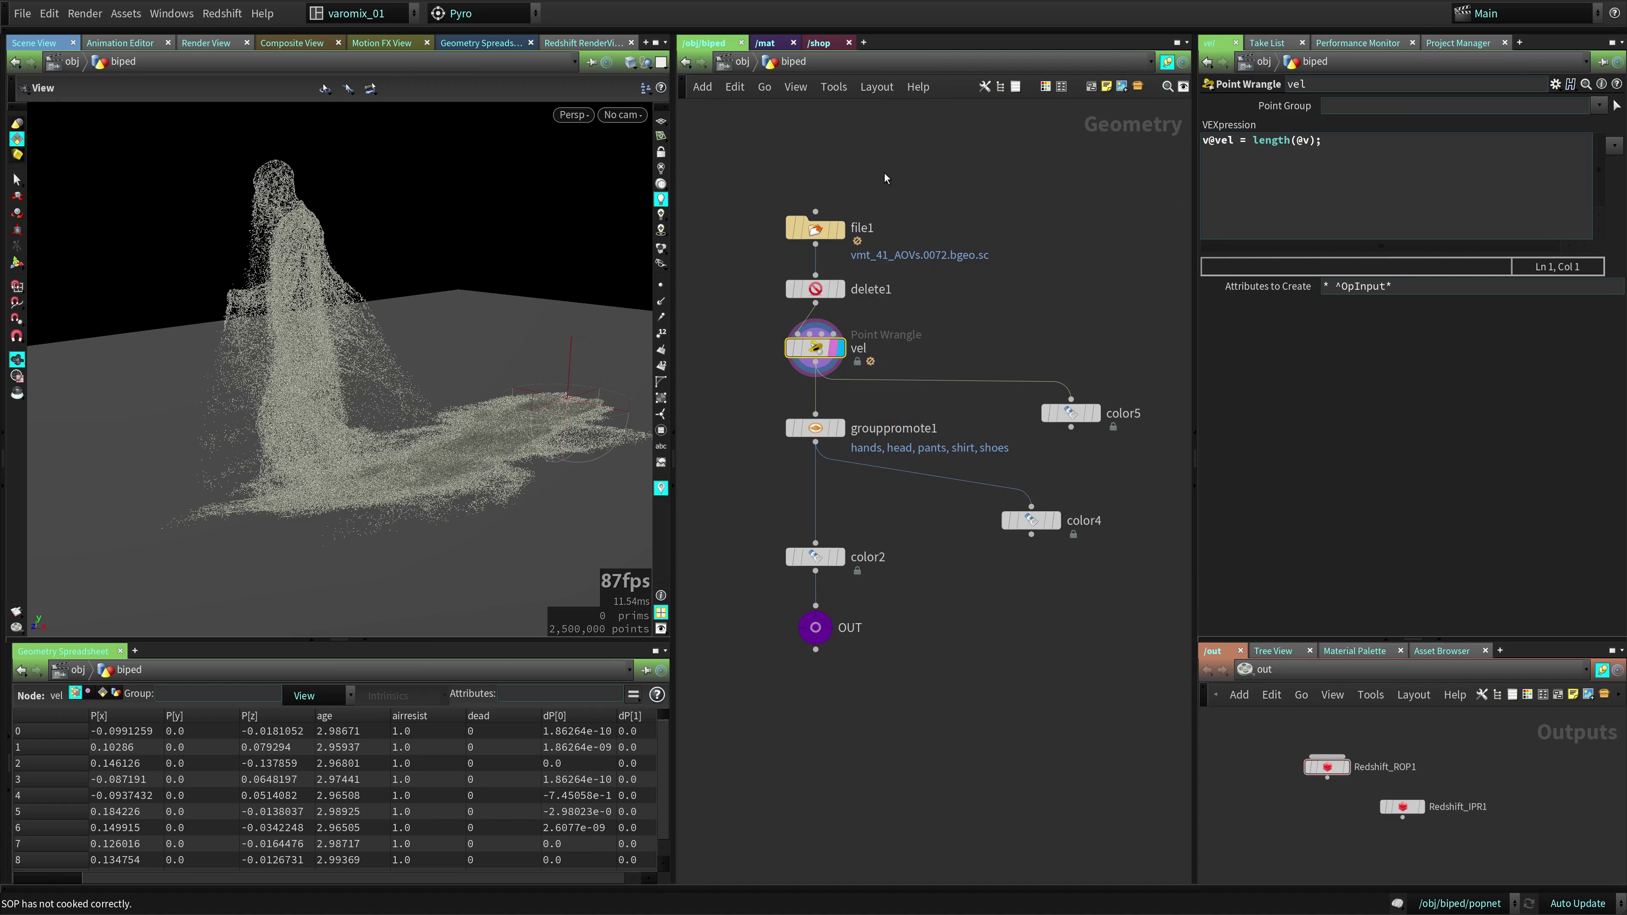
{"action": "left_click", "coordinate": [837, 430]}
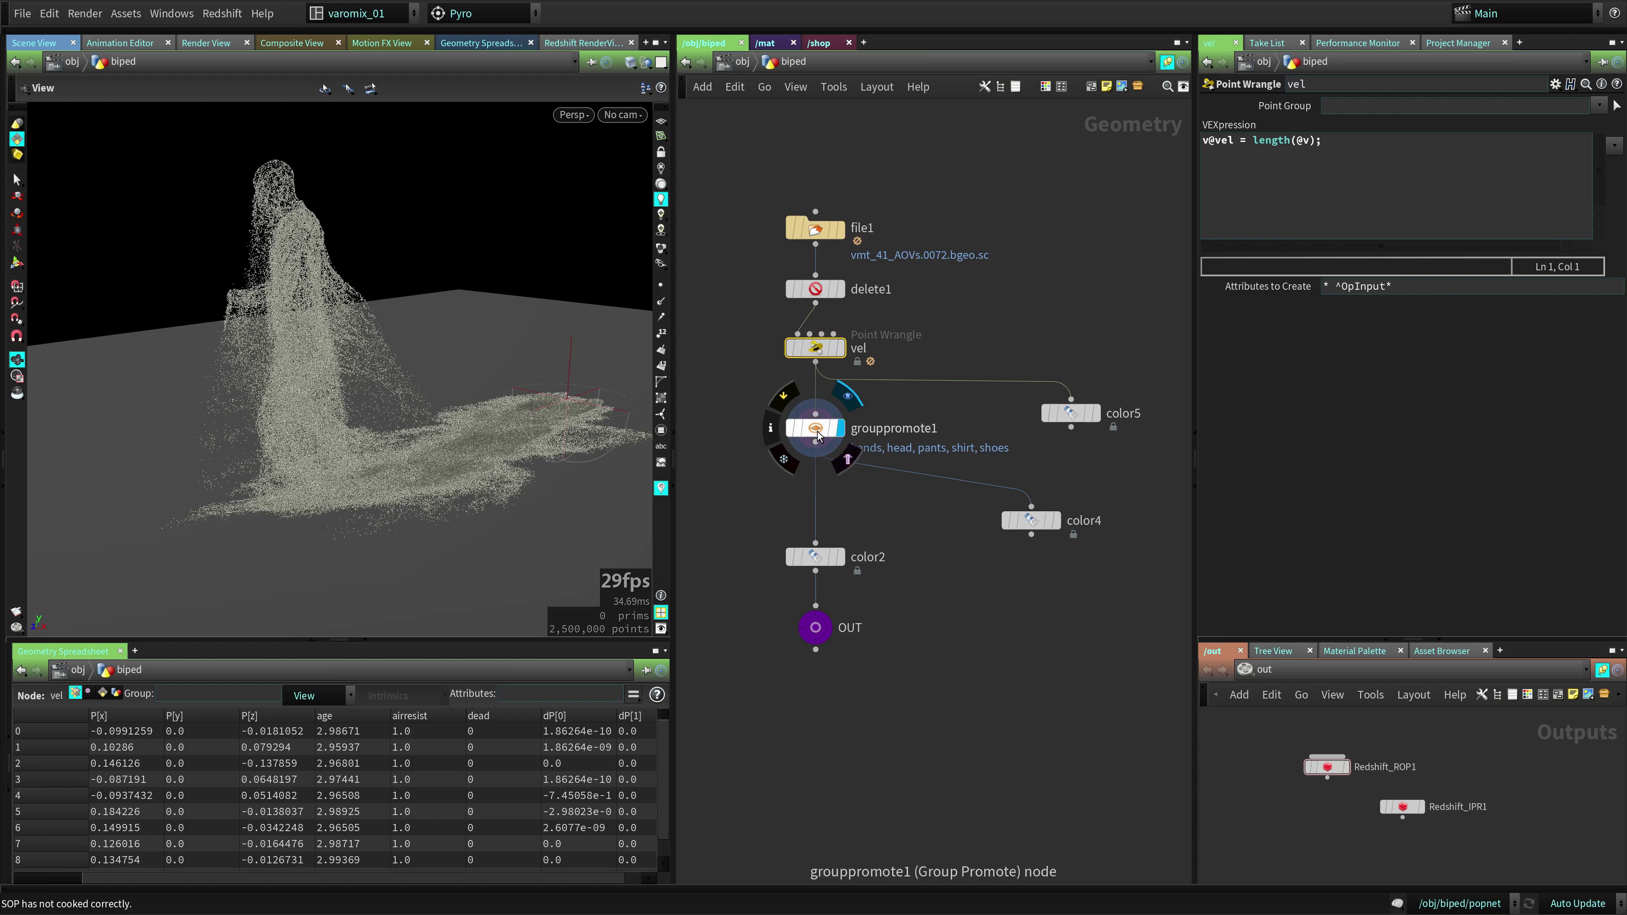
{"action": "left_click", "coordinate": [817, 428]}
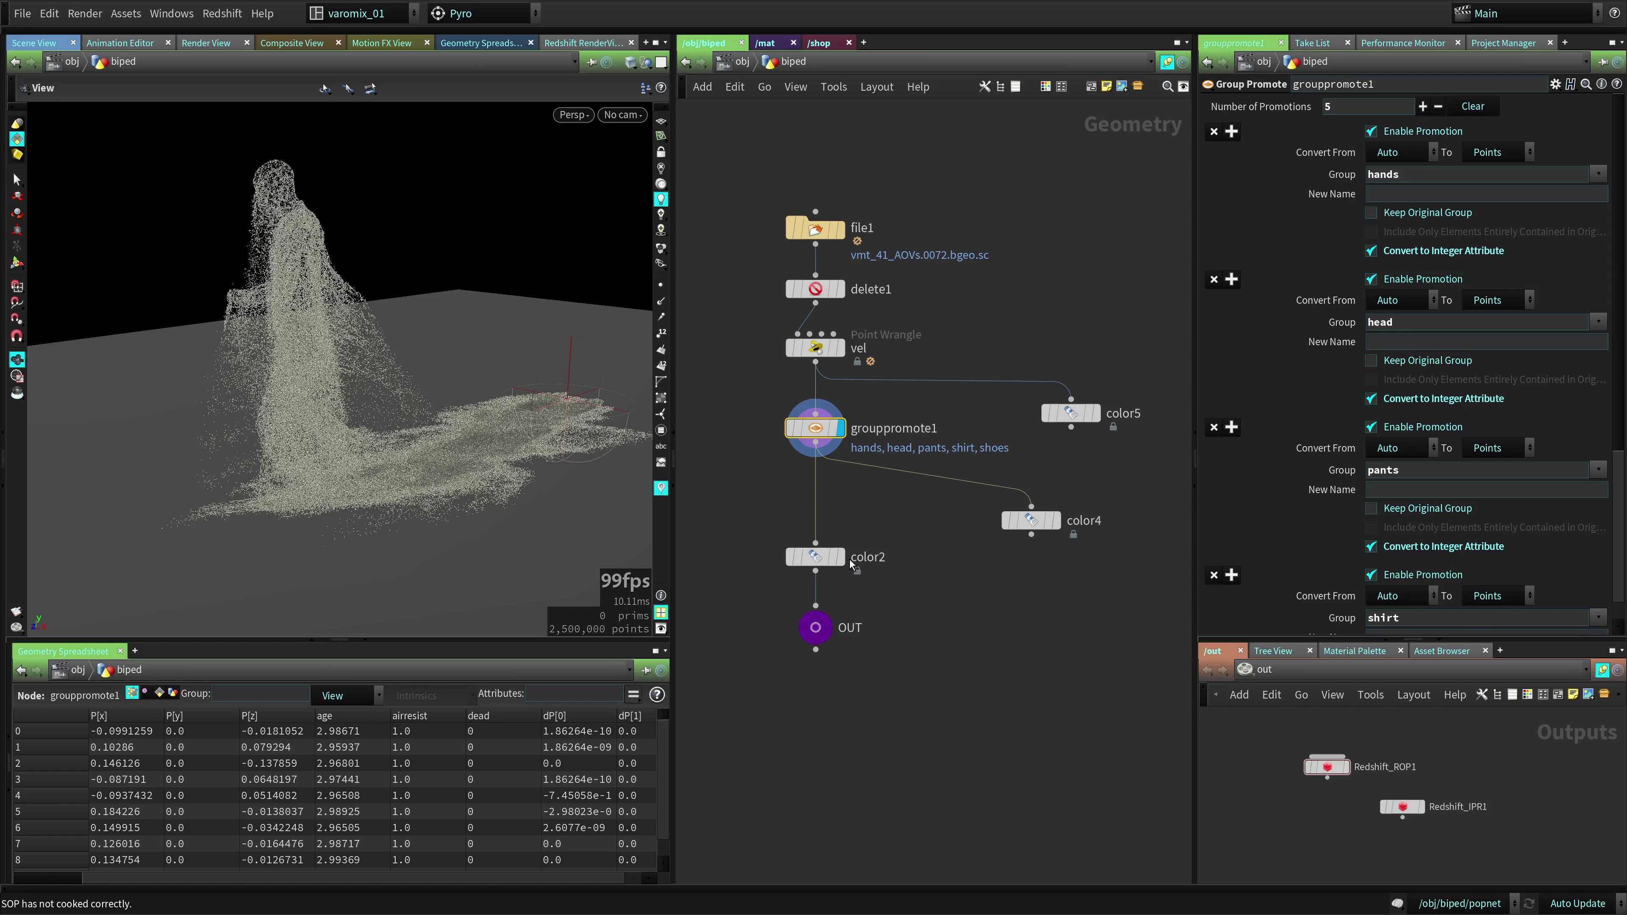
Display the color4 node and set its ramp attribute to head
{"action": "left_click", "coordinate": [1054, 520]}
{"action": "left_click_drag", "start_coordinate": [1043, 526], "coordinate": [1042, 546]}
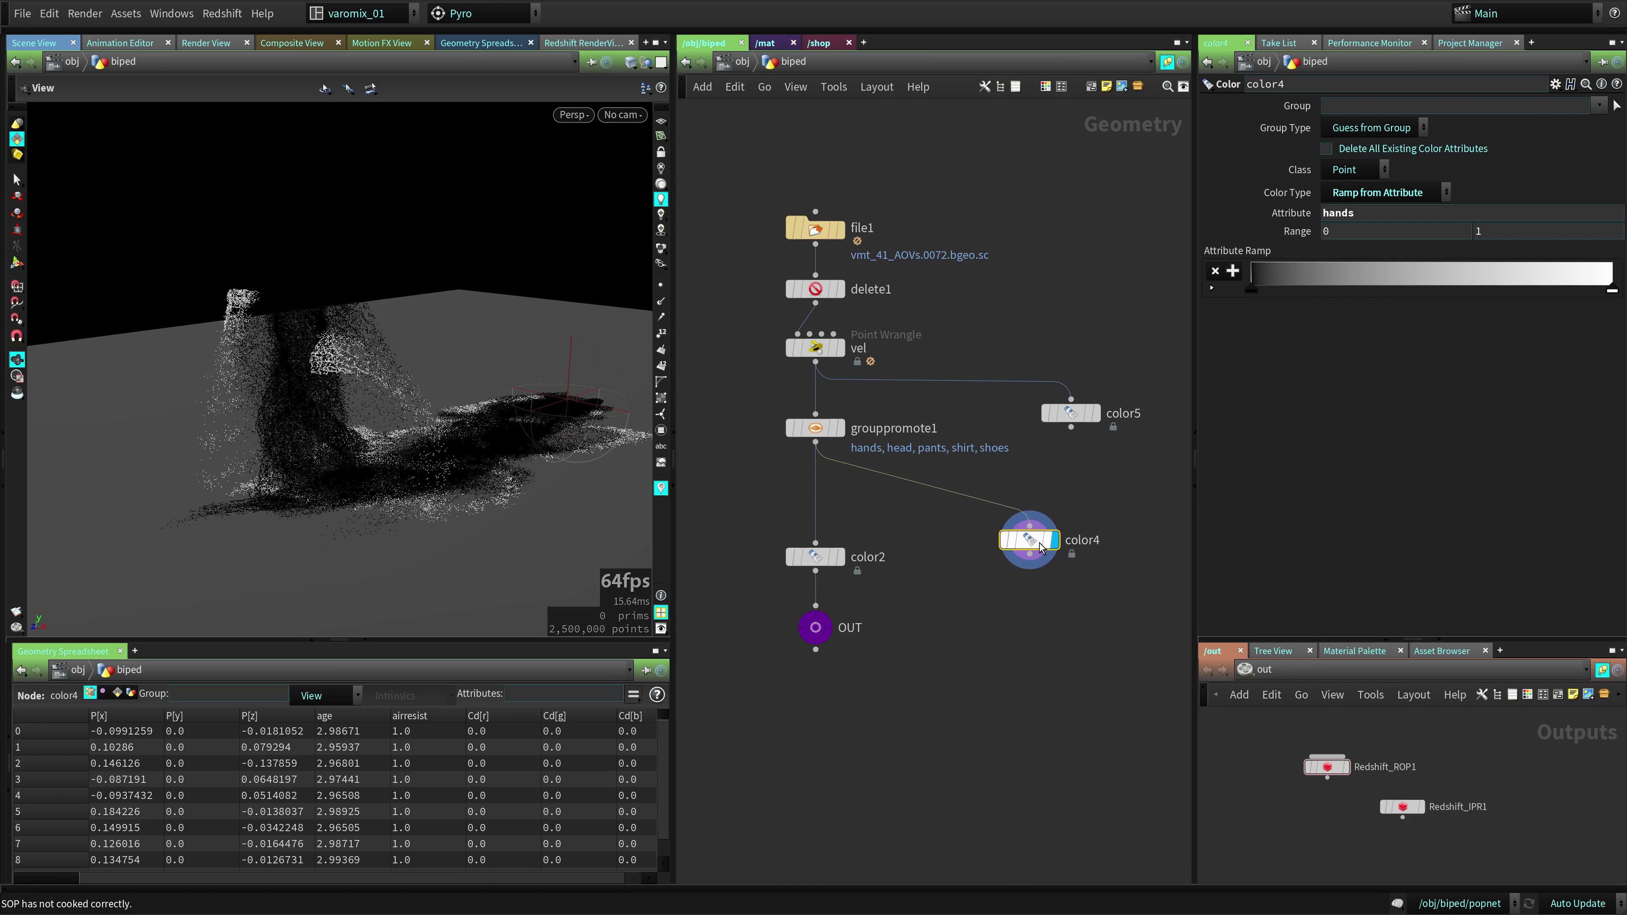
{"action": "double_click", "coordinate": [1381, 221]}
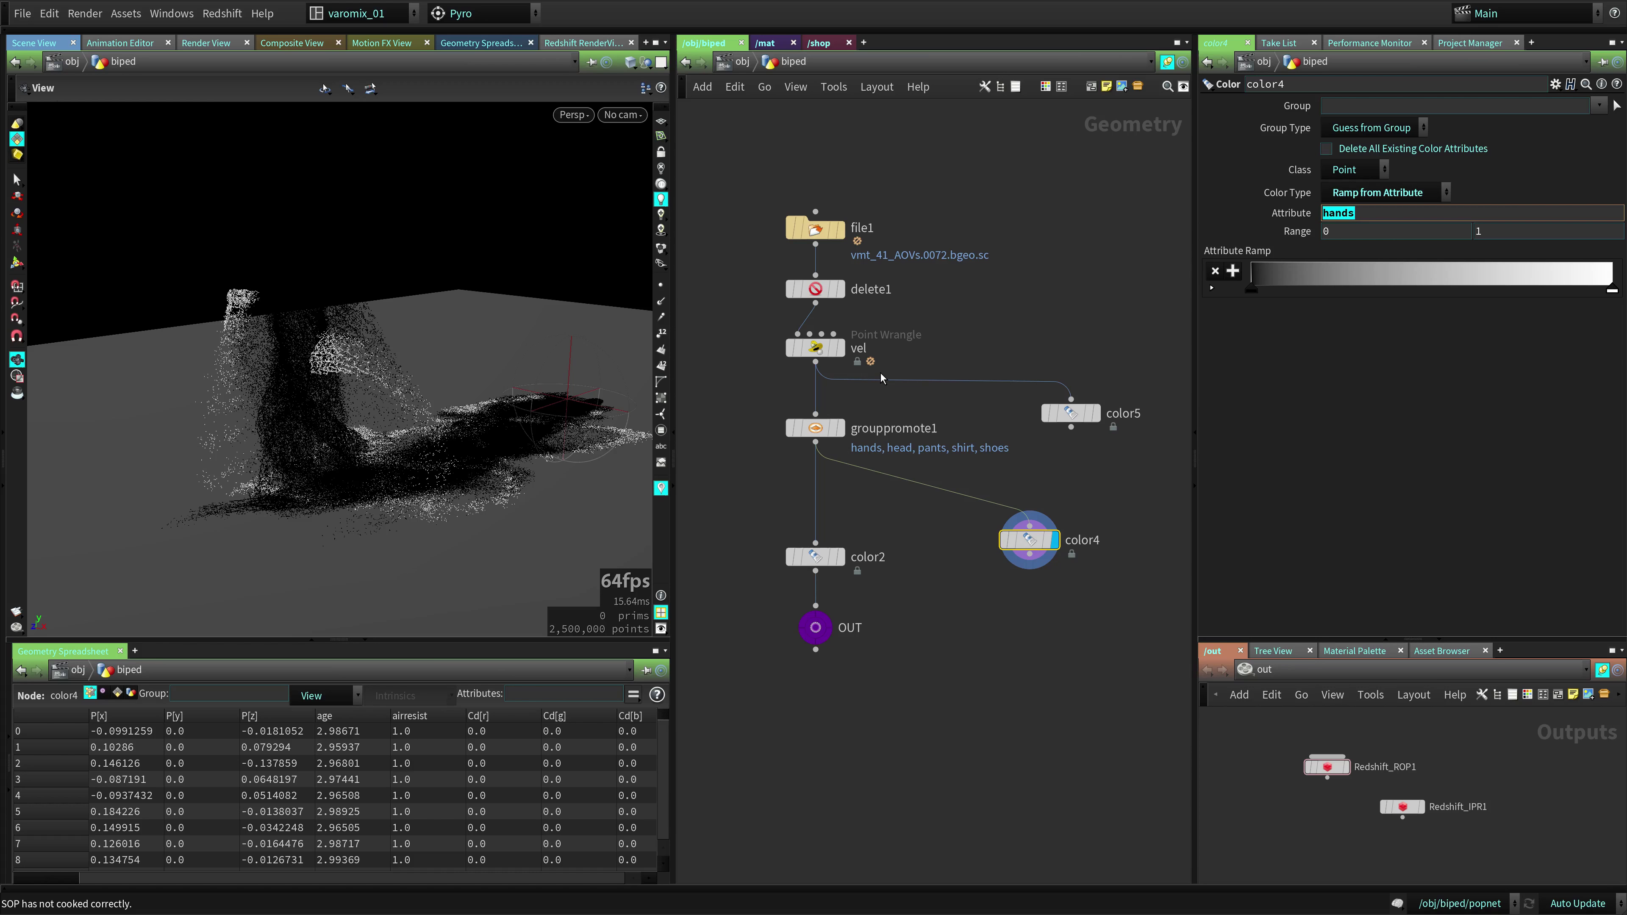
{"action": "type", "text": "hean"}
{"action": "key", "text": "Return"}
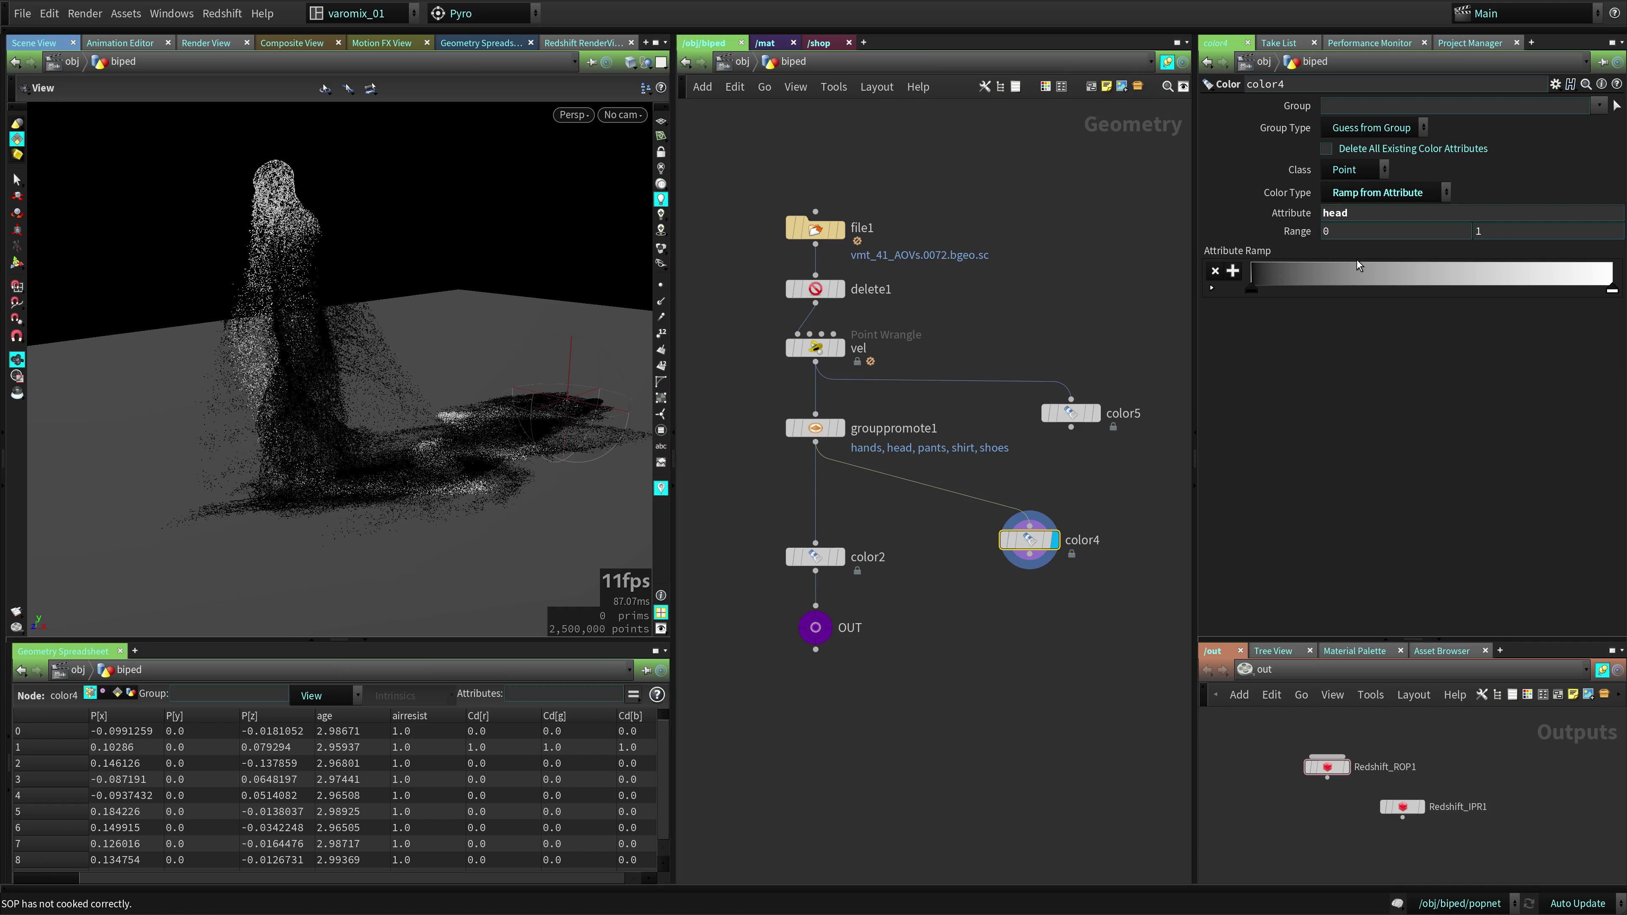
Display the color2 node's result and inspect the ramp settings of color2 and color4
{"action": "double_click", "coordinate": [1352, 214]}
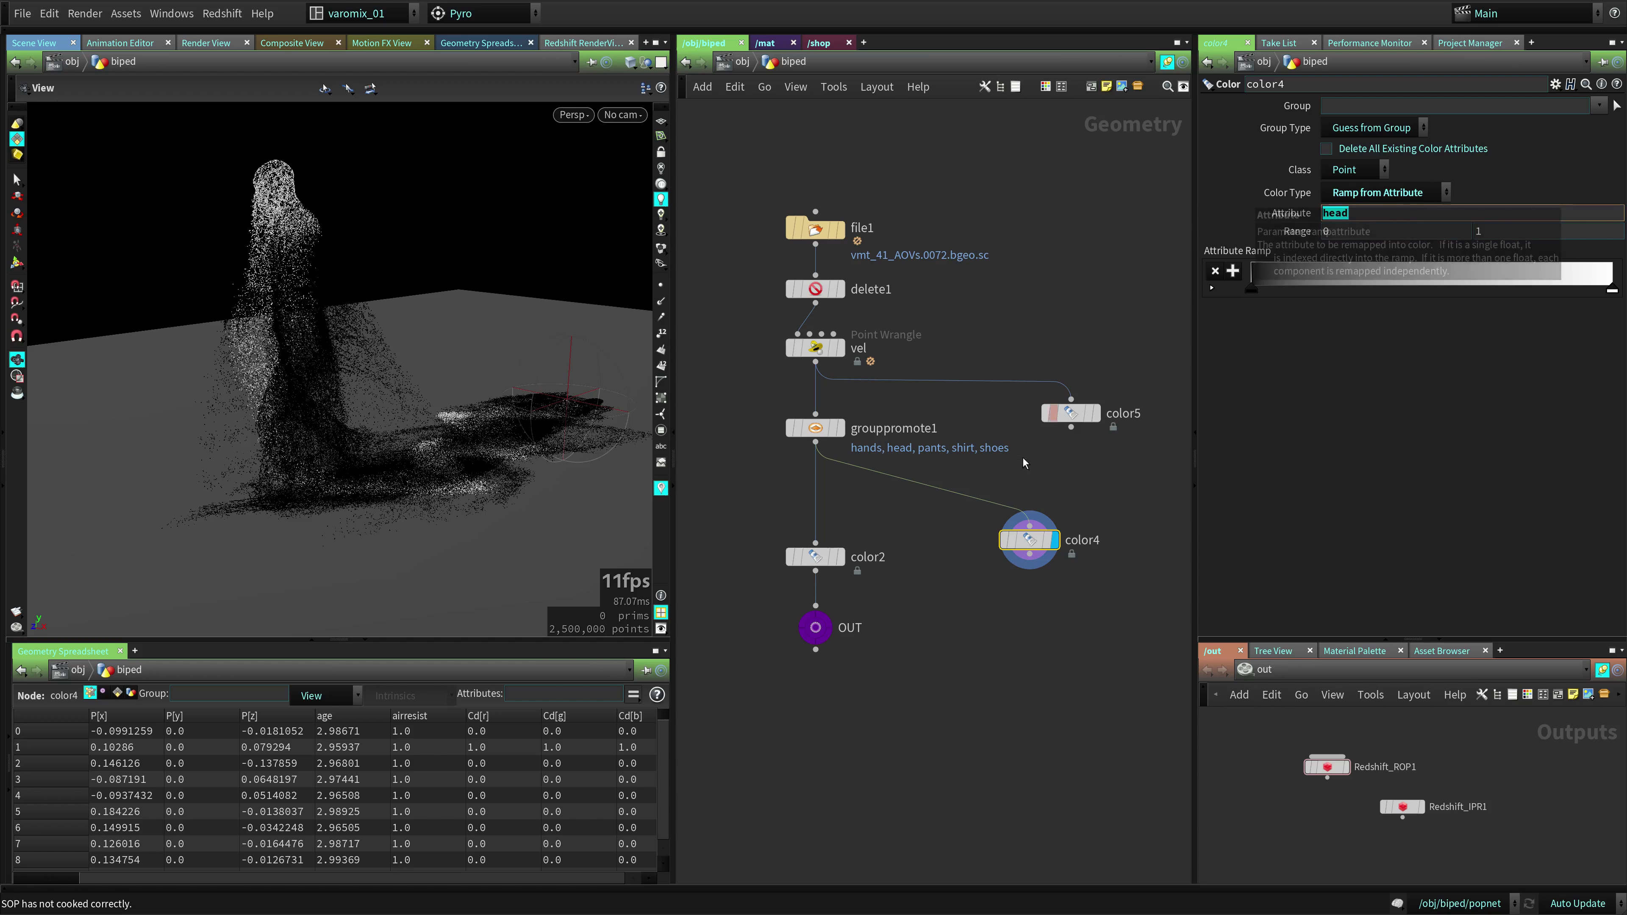
{"action": "left_click", "coordinate": [838, 556]}
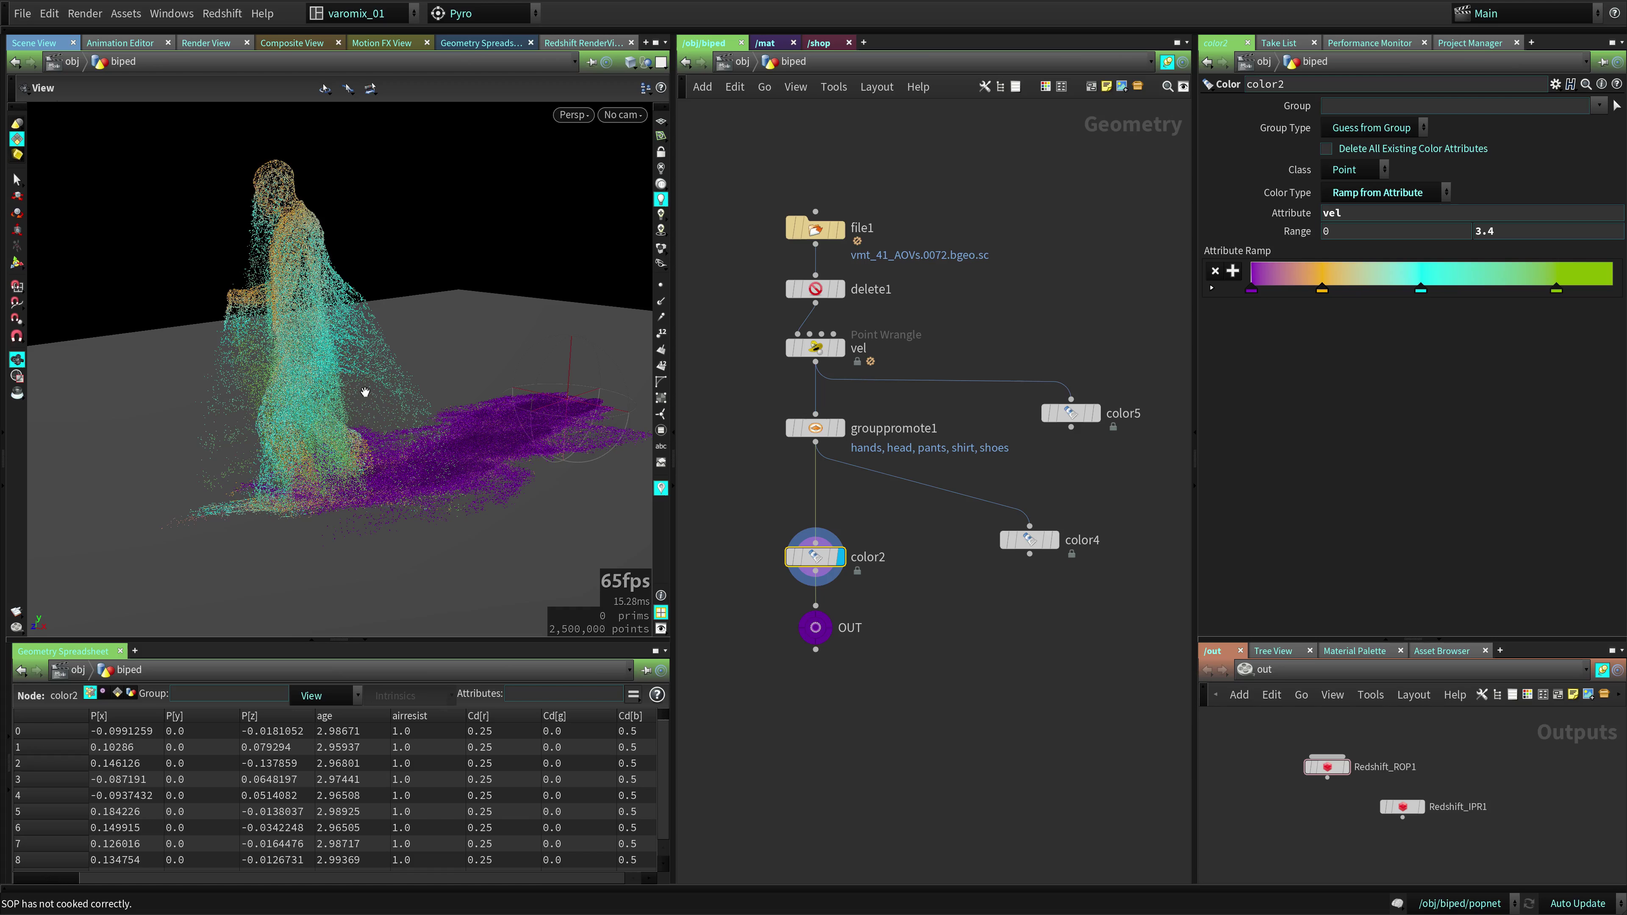
{"action": "scroll", "coordinate": [815, 495], "scroll_direction": "up", "scroll_amount": 2}
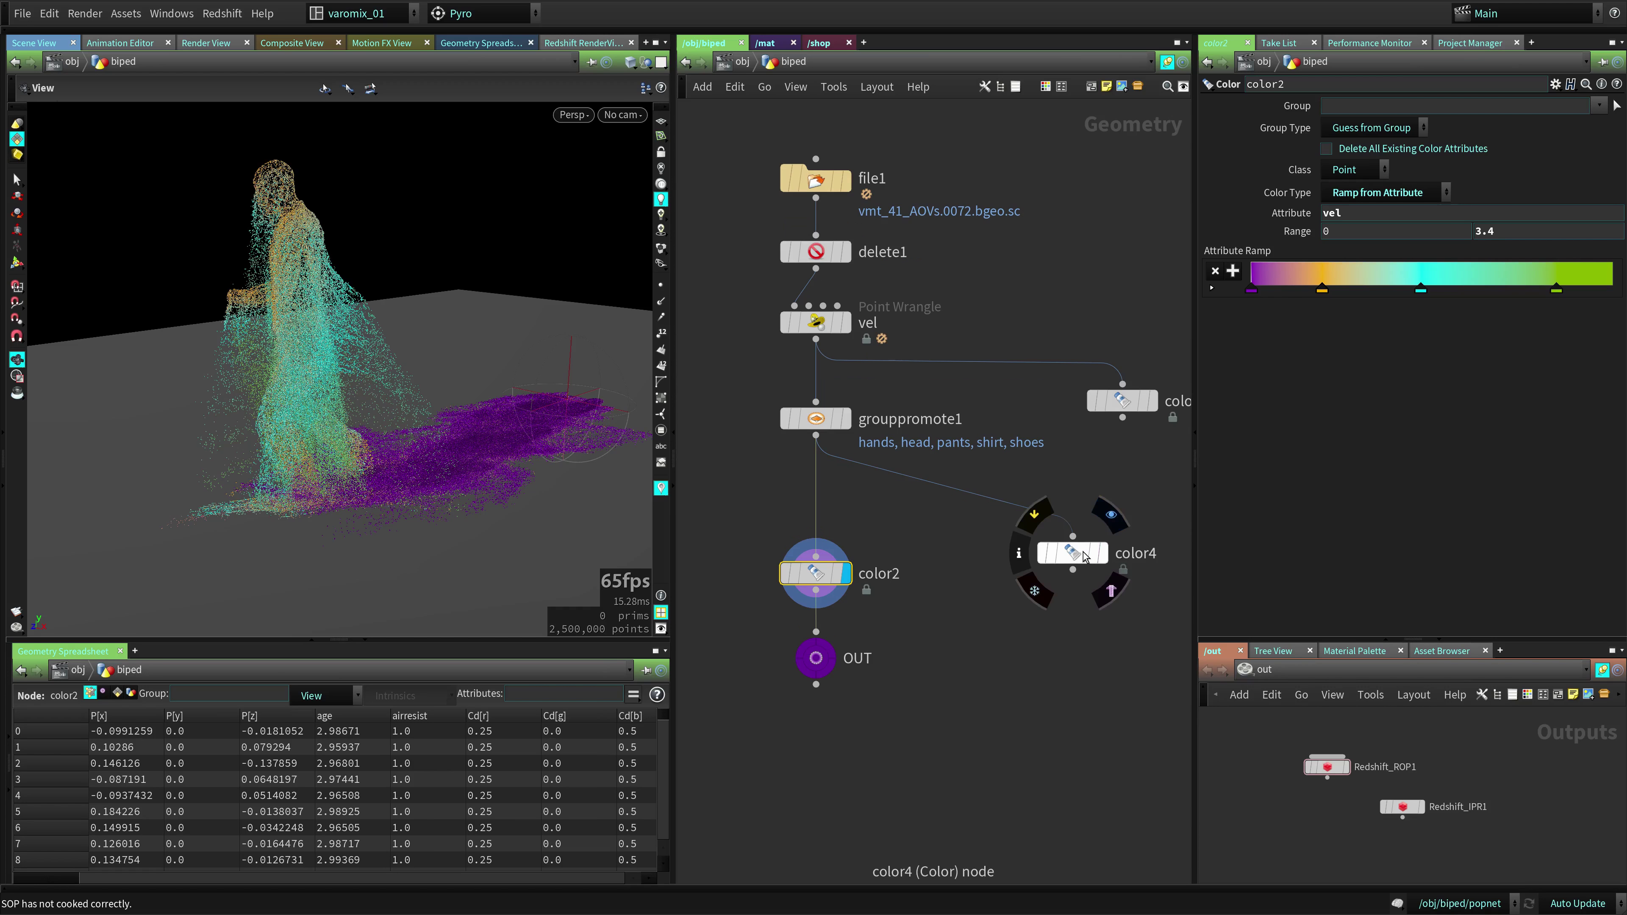
{"action": "left_click", "coordinate": [1028, 540]}
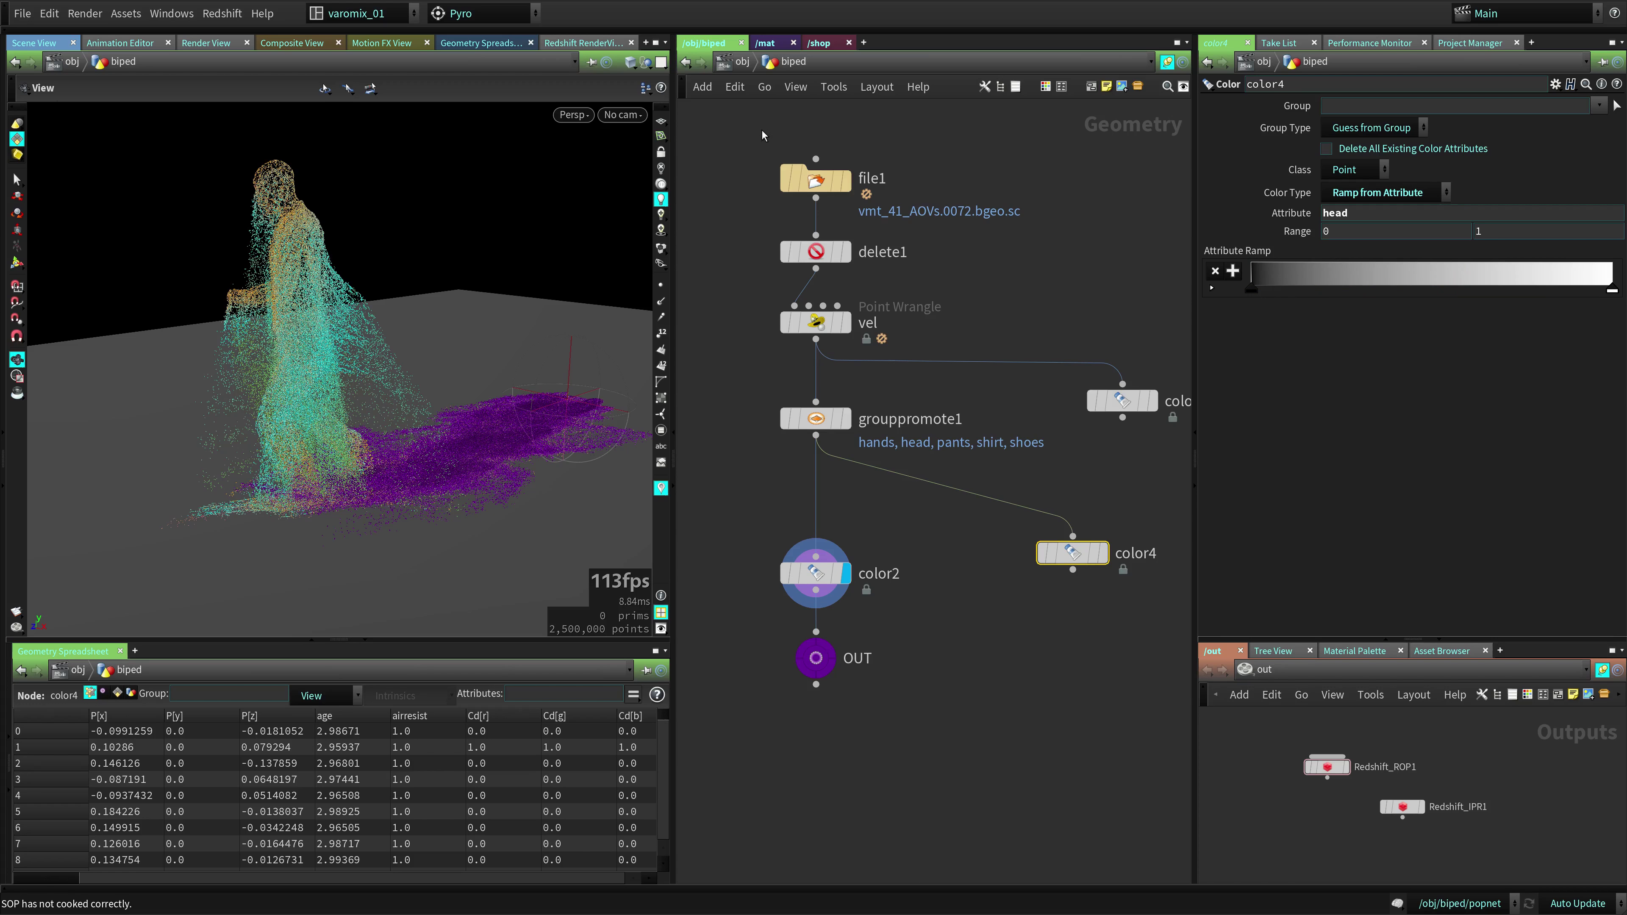
Go to the material network and enter the rs_particles material builder
{"action": "left_click", "coordinate": [765, 42]}
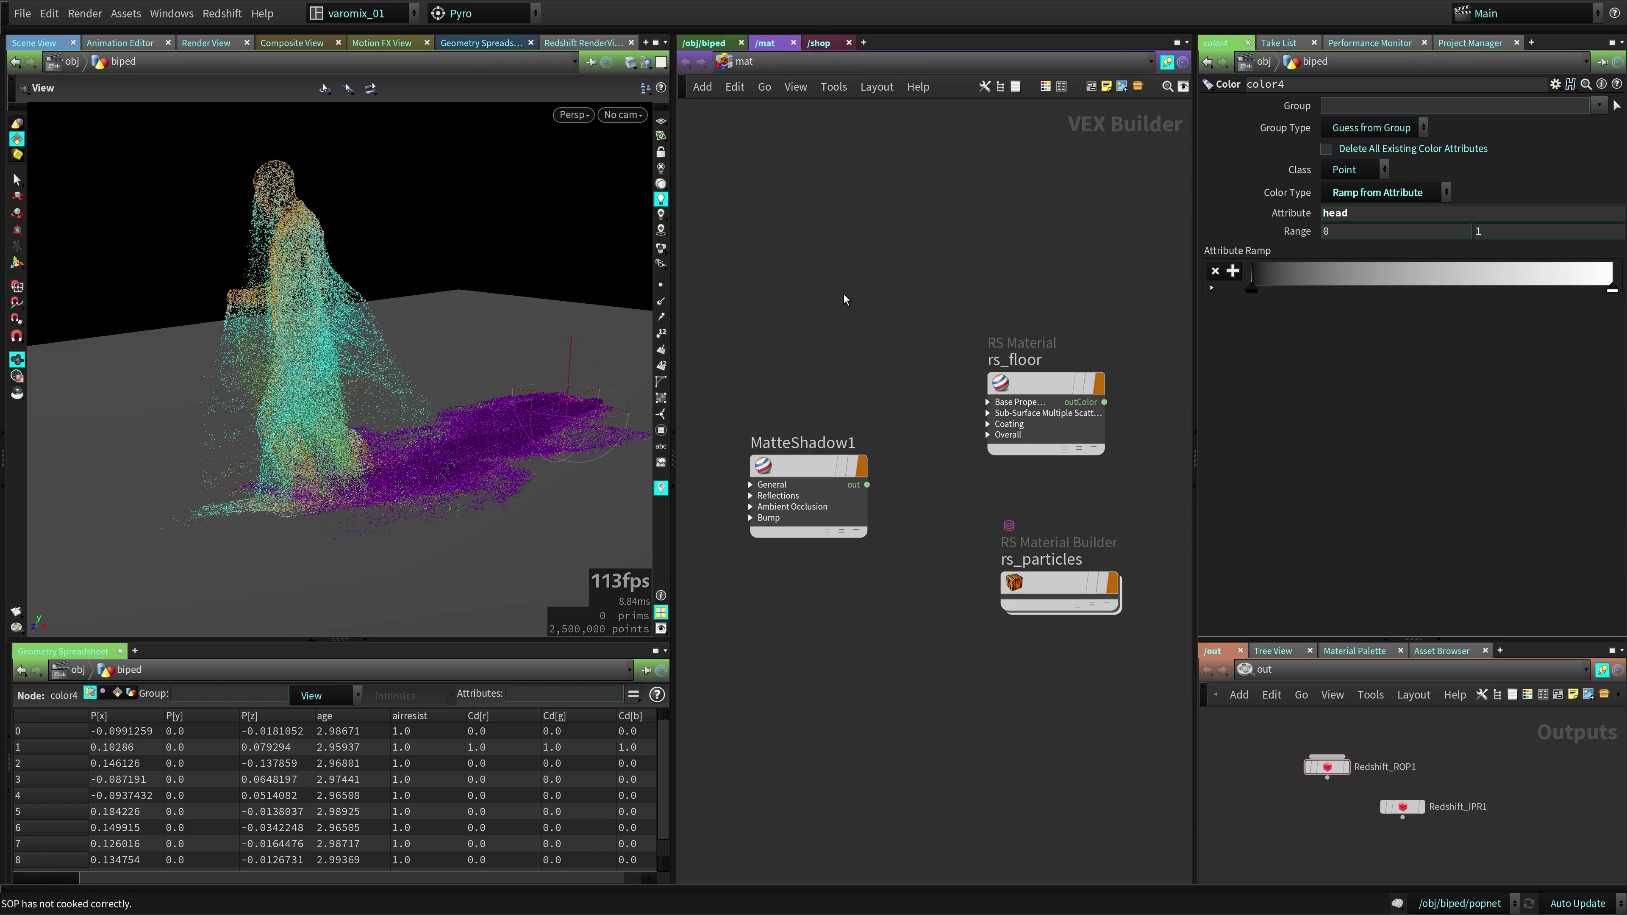
{"action": "left_click_drag", "start_coordinate": [1065, 594], "coordinate": [953, 484]}
{"action": "mouse_move", "coordinate": [948, 480]}
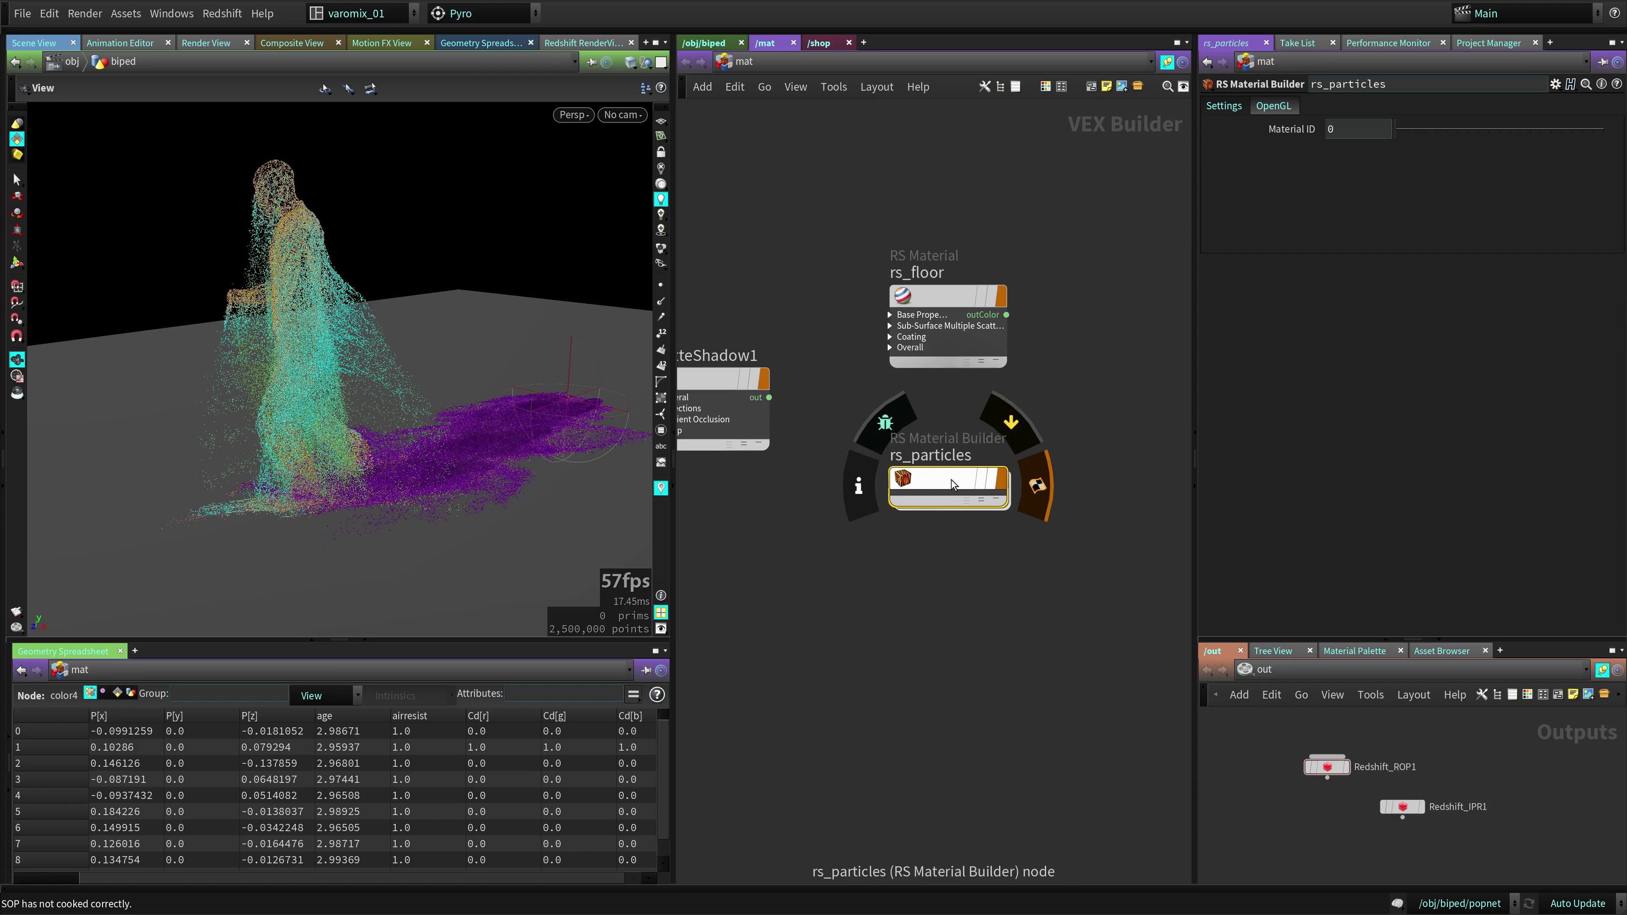
{"action": "double_click", "coordinate": [948, 480]}
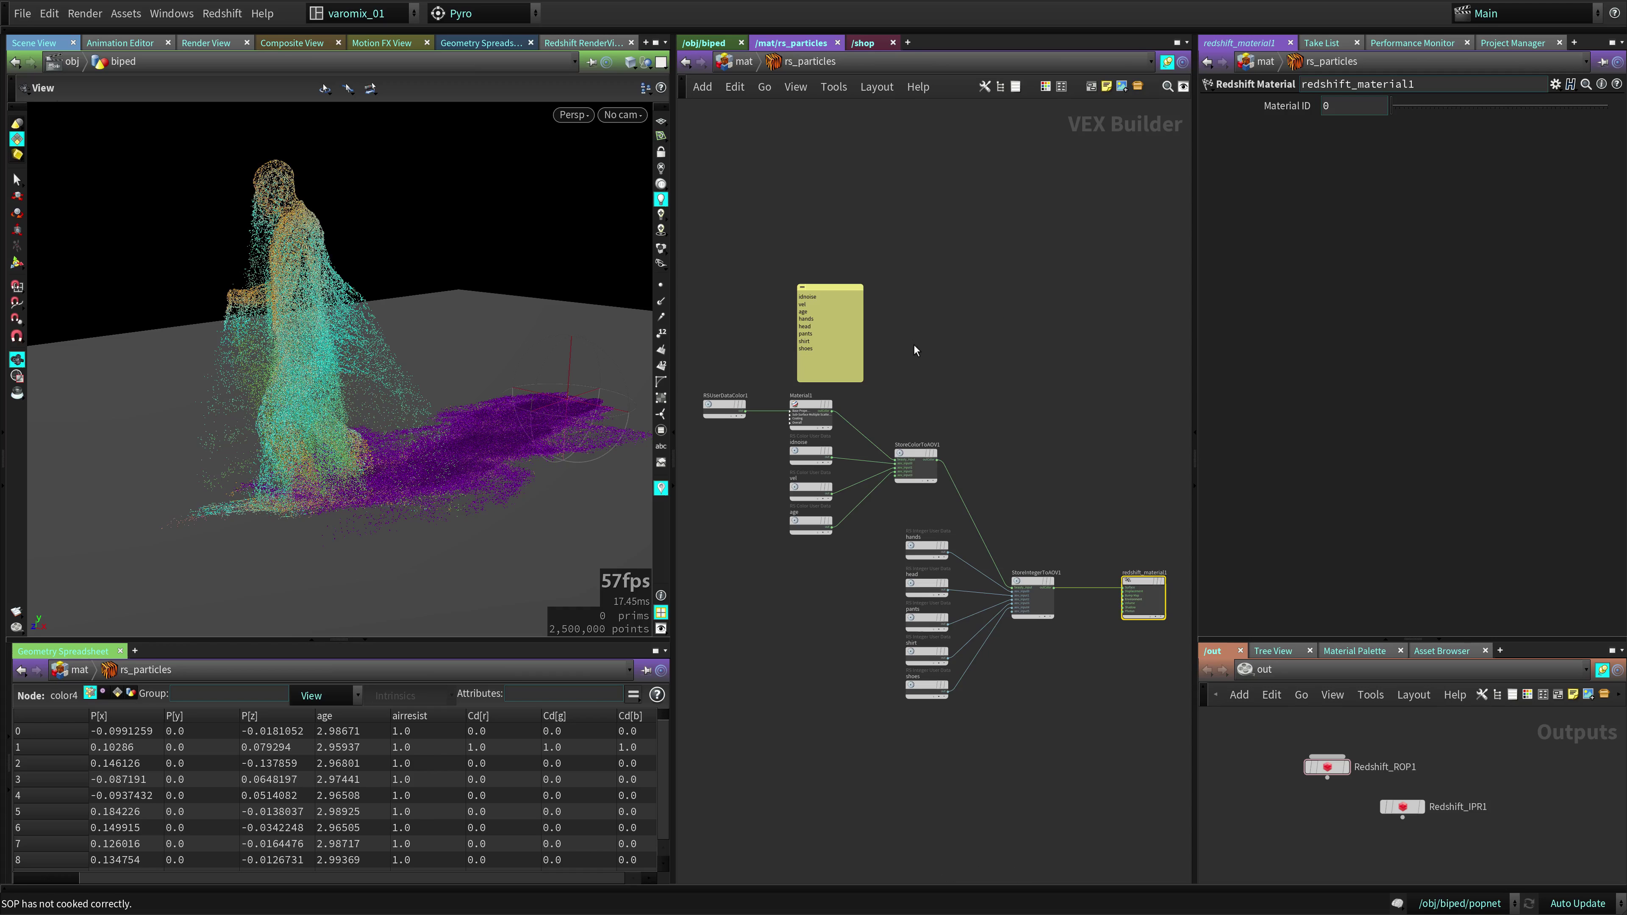
Examine the sticky note above the shader nodes that lists the attribute names
{"action": "scroll", "coordinate": [905, 338], "scroll_direction": "up", "scroll_amount": 6}
{"action": "left_click_drag", "start_coordinate": [961, 311], "coordinate": [946, 229]}
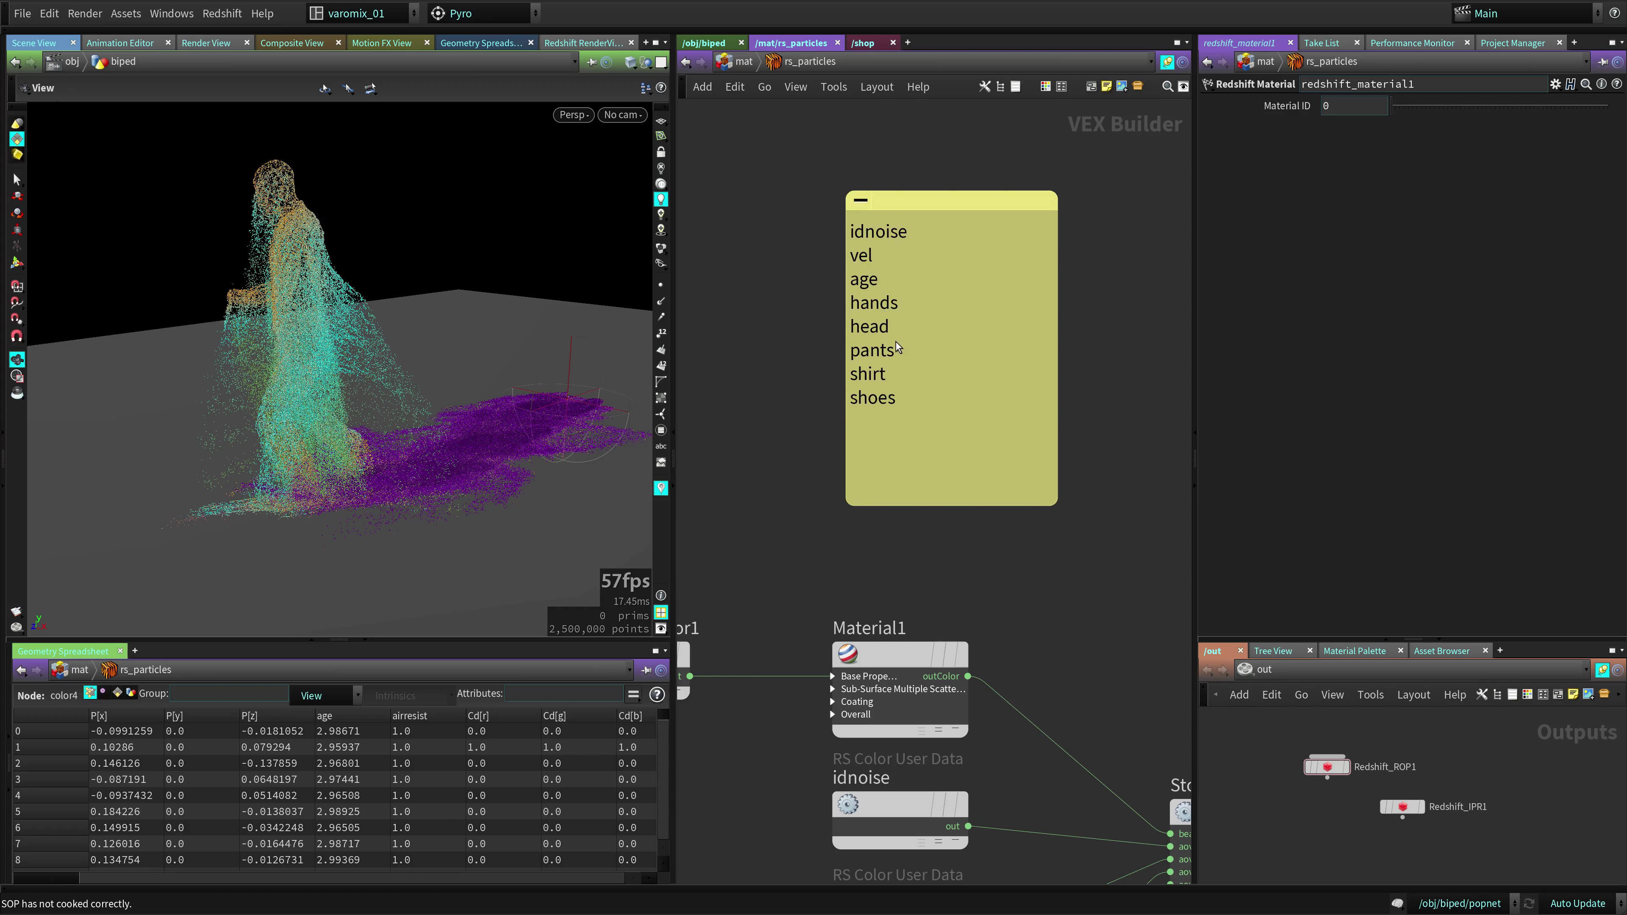
{"action": "left_click_drag", "start_coordinate": [896, 305], "coordinate": [856, 308]}
{"action": "left_click", "coordinate": [856, 308]}
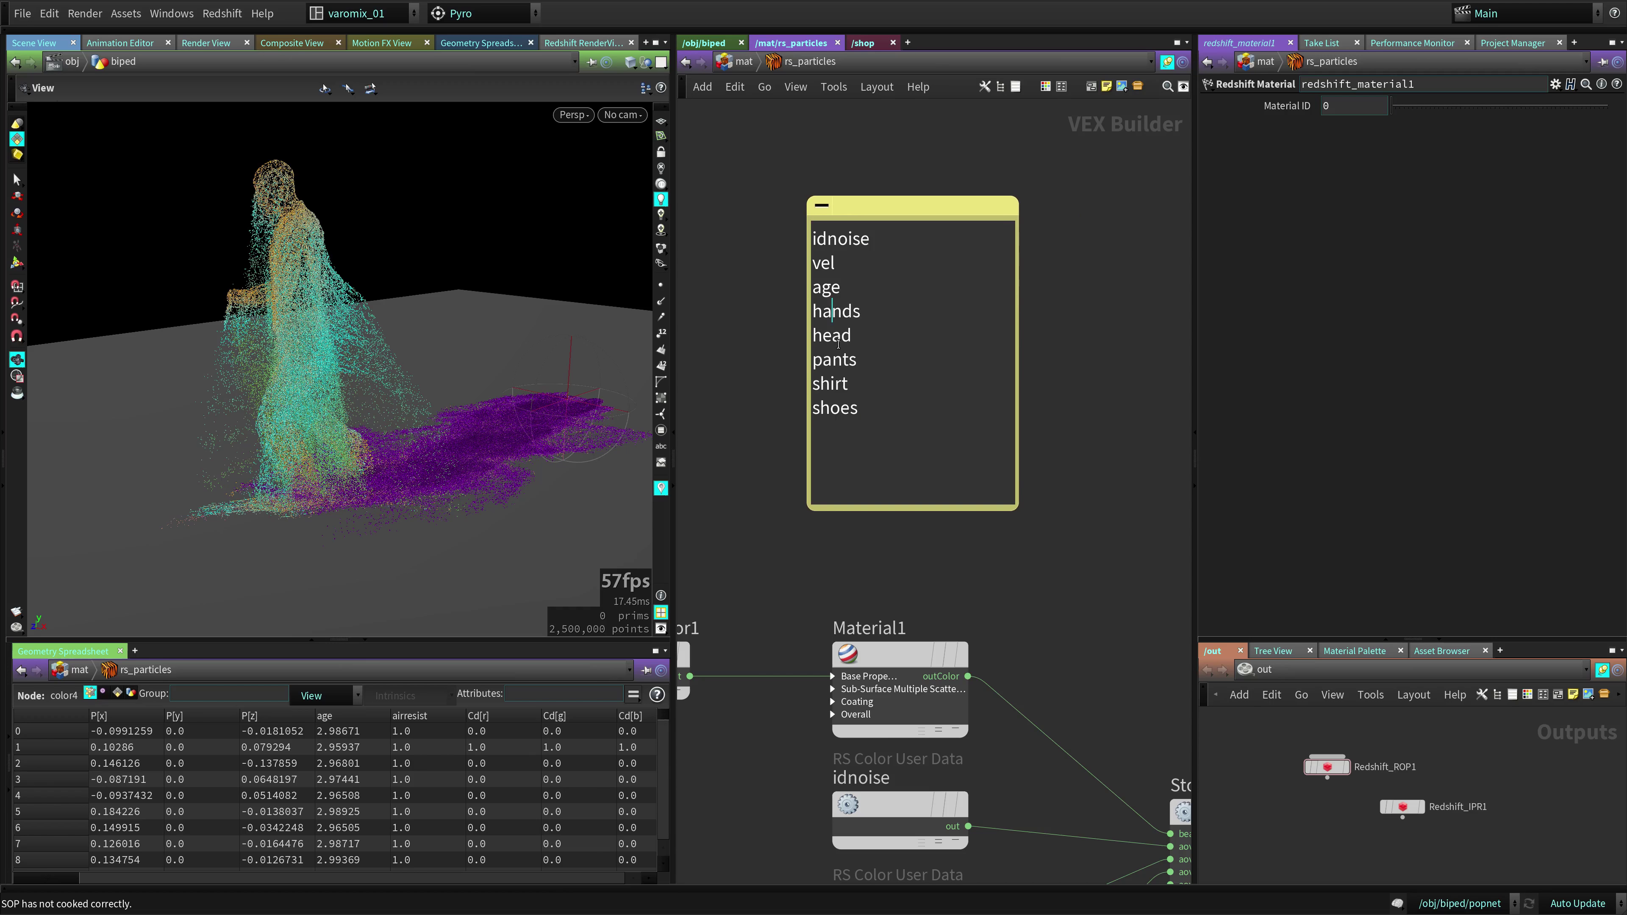
{"action": "left_click", "coordinate": [843, 374]}
{"action": "left_click", "coordinate": [823, 262]}
{"action": "left_click", "coordinate": [828, 240]}
{"action": "left_click", "coordinate": [920, 535]}
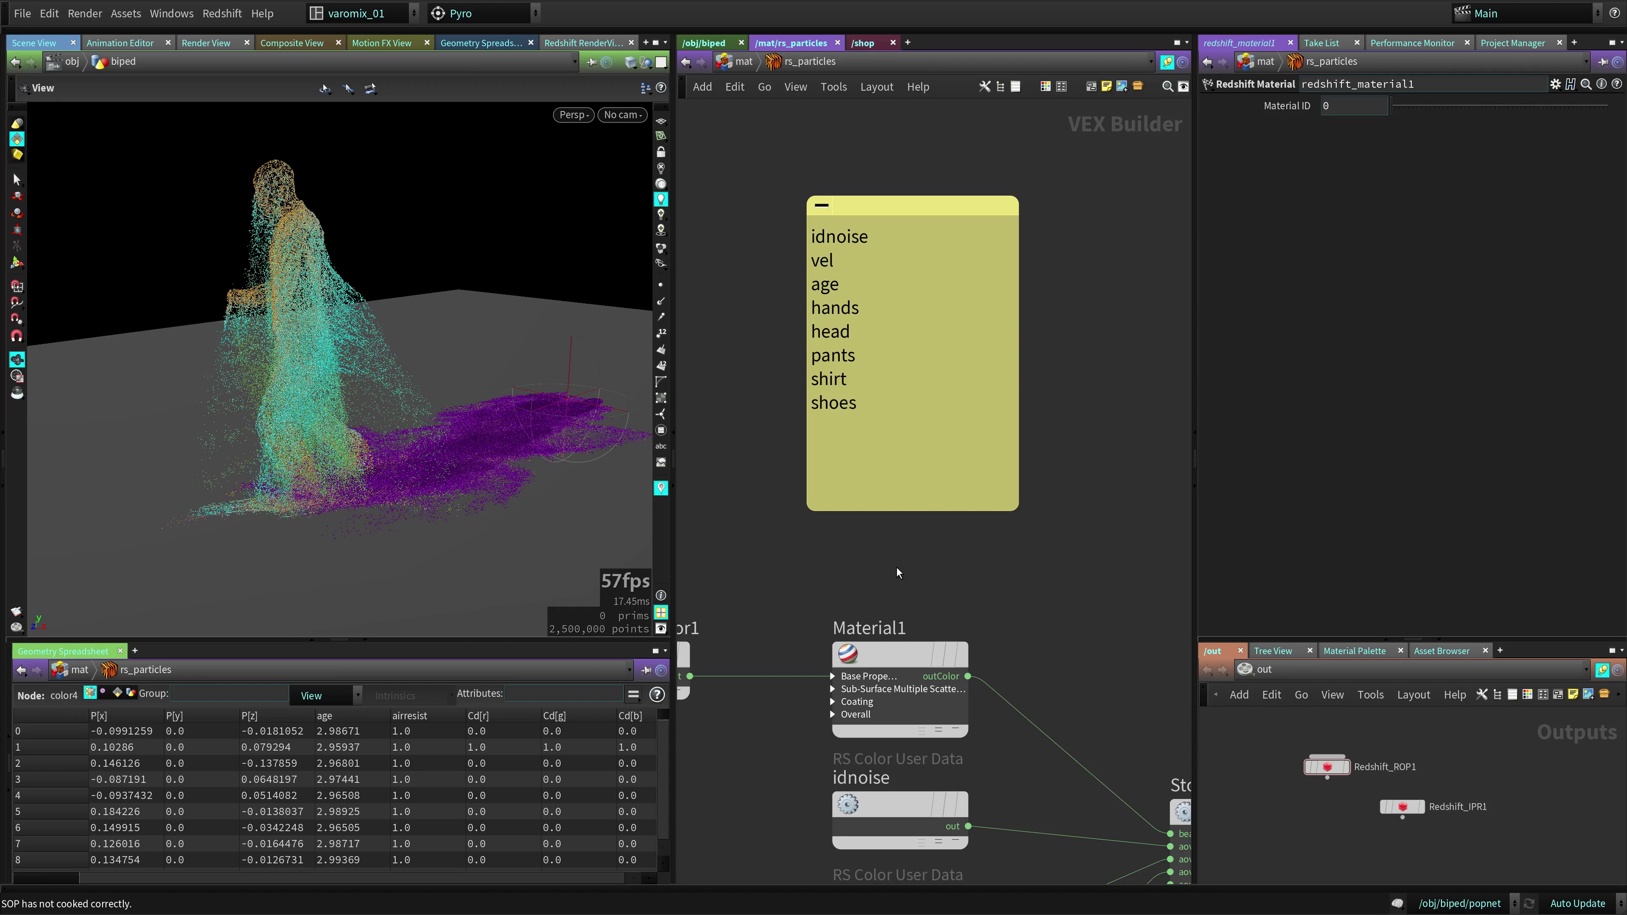
Inspect the color user data node feeding Material1, and set Material1's reflection weight to 0
{"action": "middle_click_drag", "start_coordinate": [901, 571], "coordinate": [825, 505]}
{"action": "left_click", "coordinate": [844, 422]}
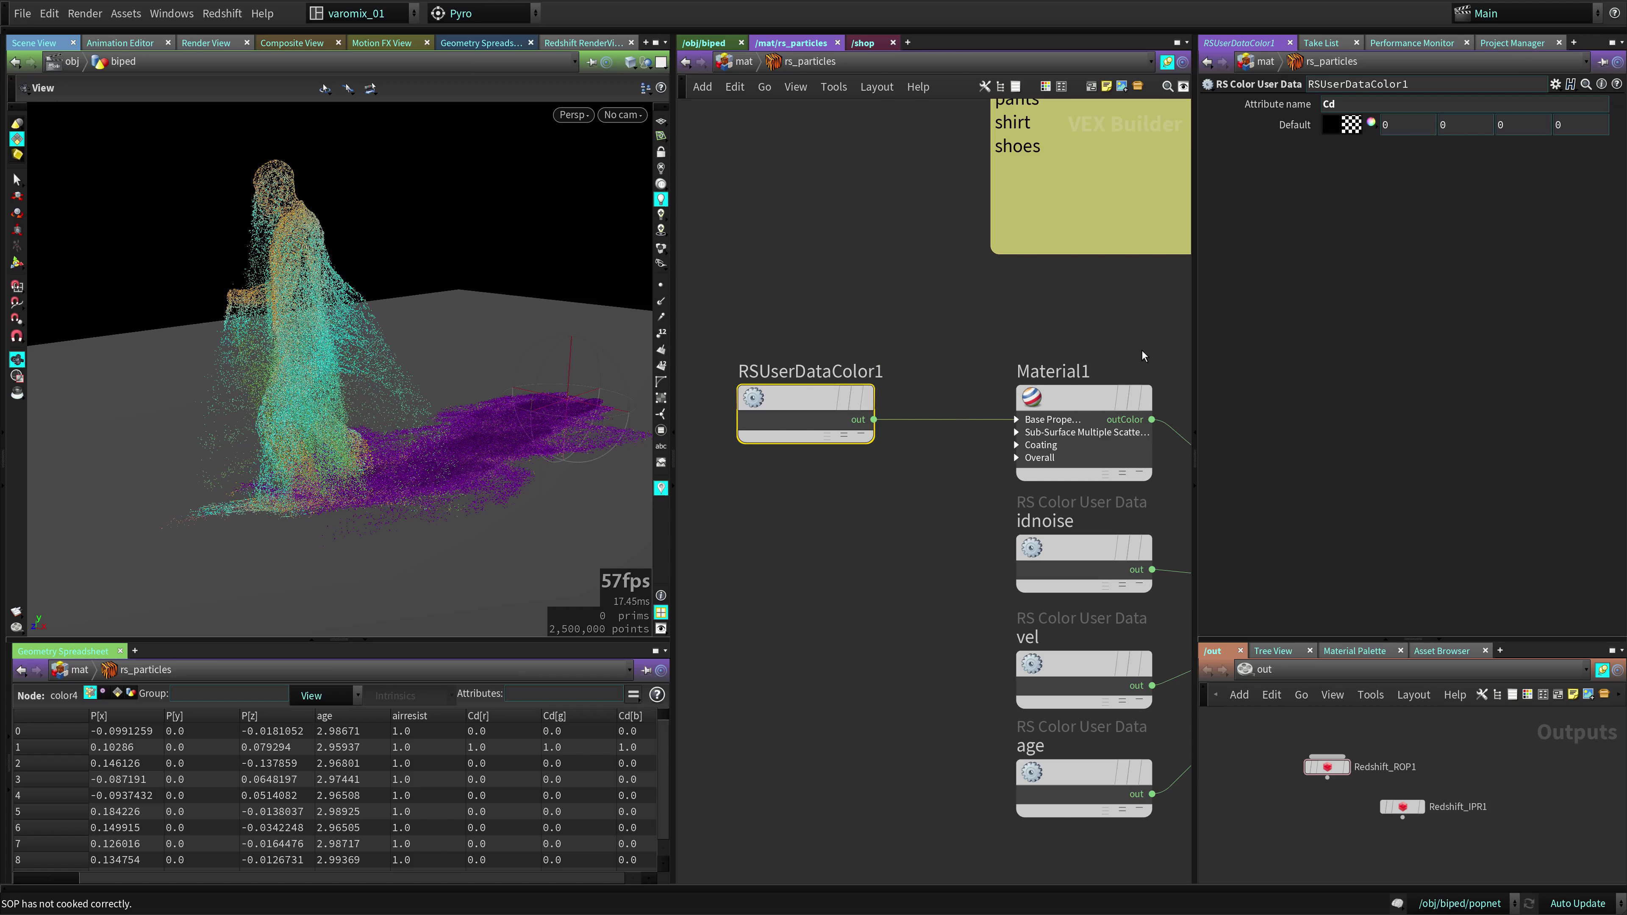
{"action": "middle_click_drag", "start_coordinate": [1119, 378], "coordinate": [984, 356]}
{"action": "left_click", "coordinate": [943, 372]}
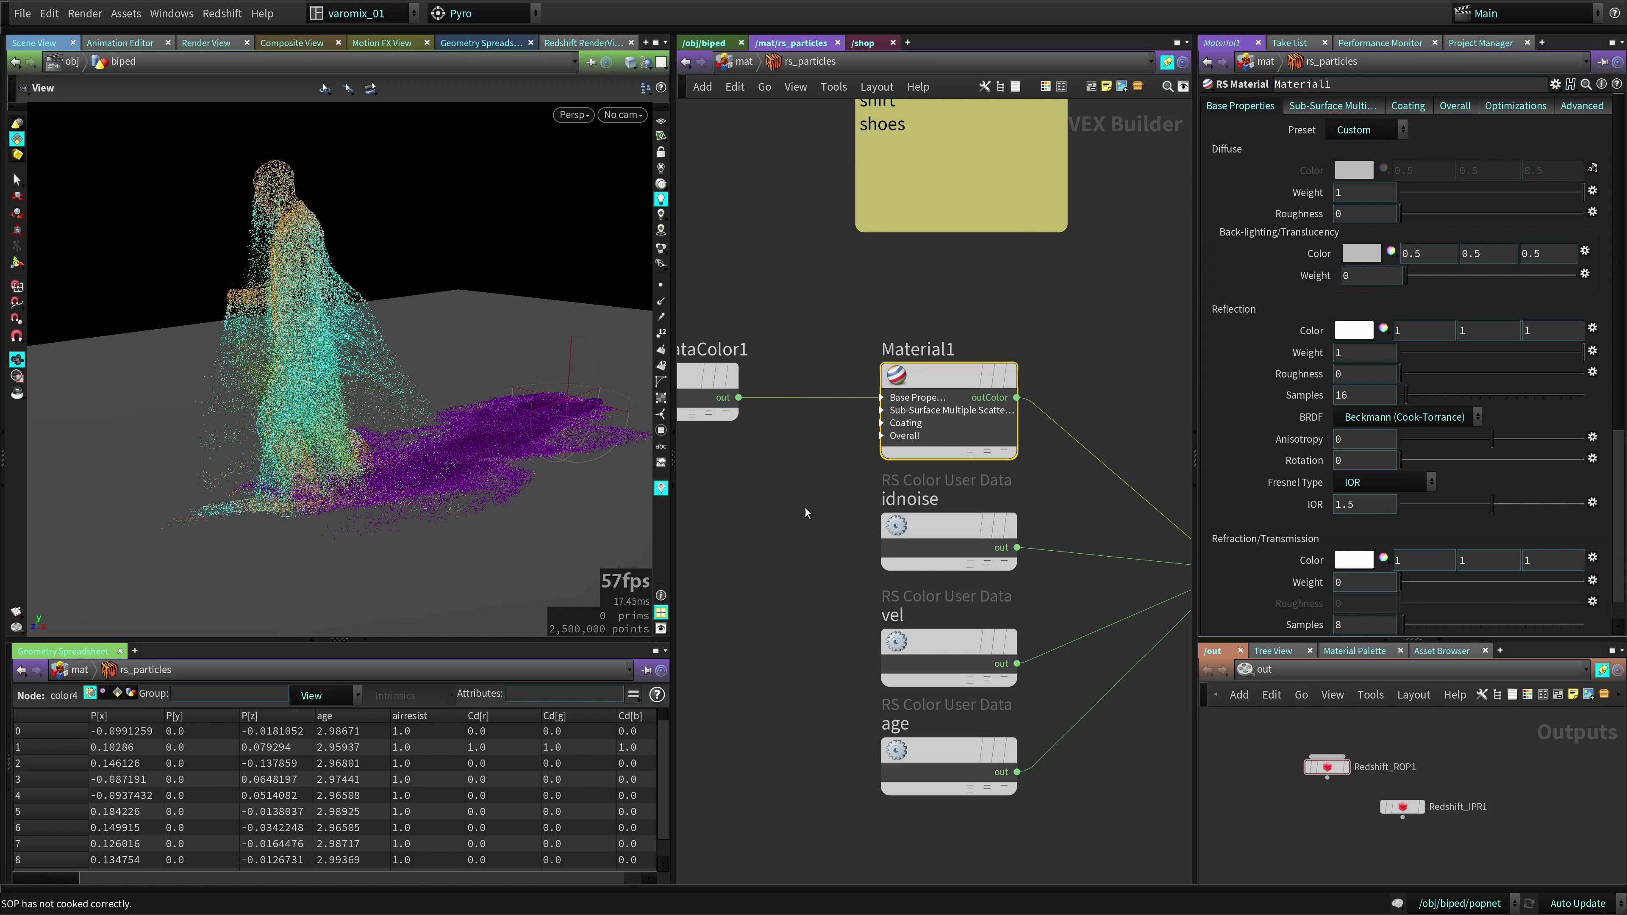
{"action": "scroll", "coordinate": [805, 508], "scroll_direction": "down", "scroll_amount": 3}
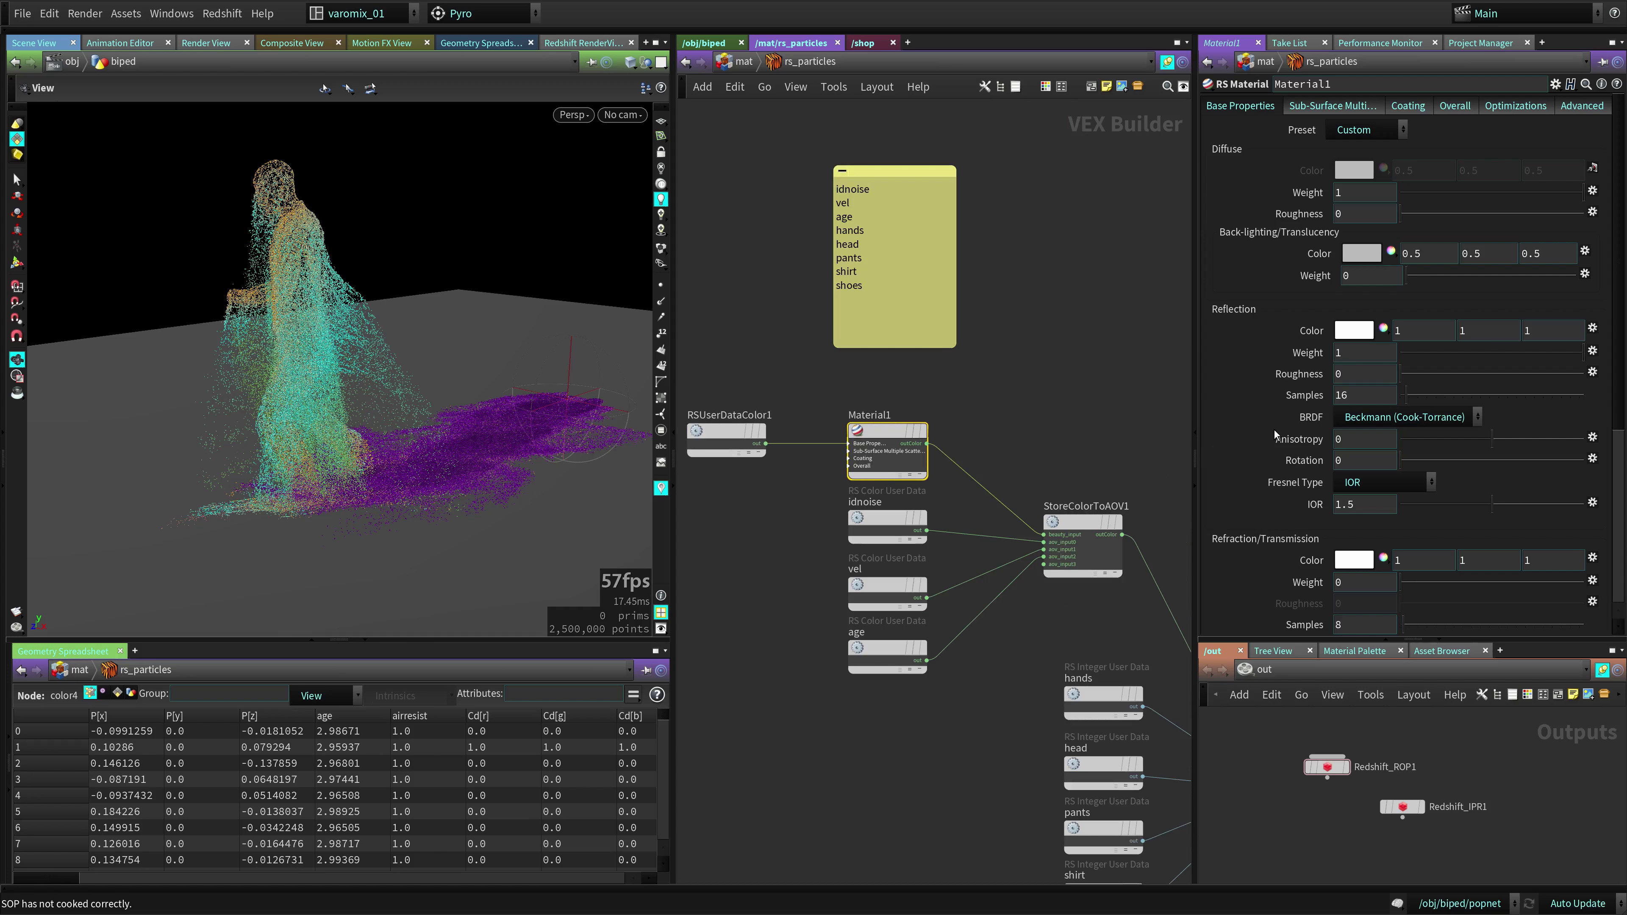
{"action": "left_click_drag", "start_coordinate": [1462, 351], "coordinate": [1038, 466]}
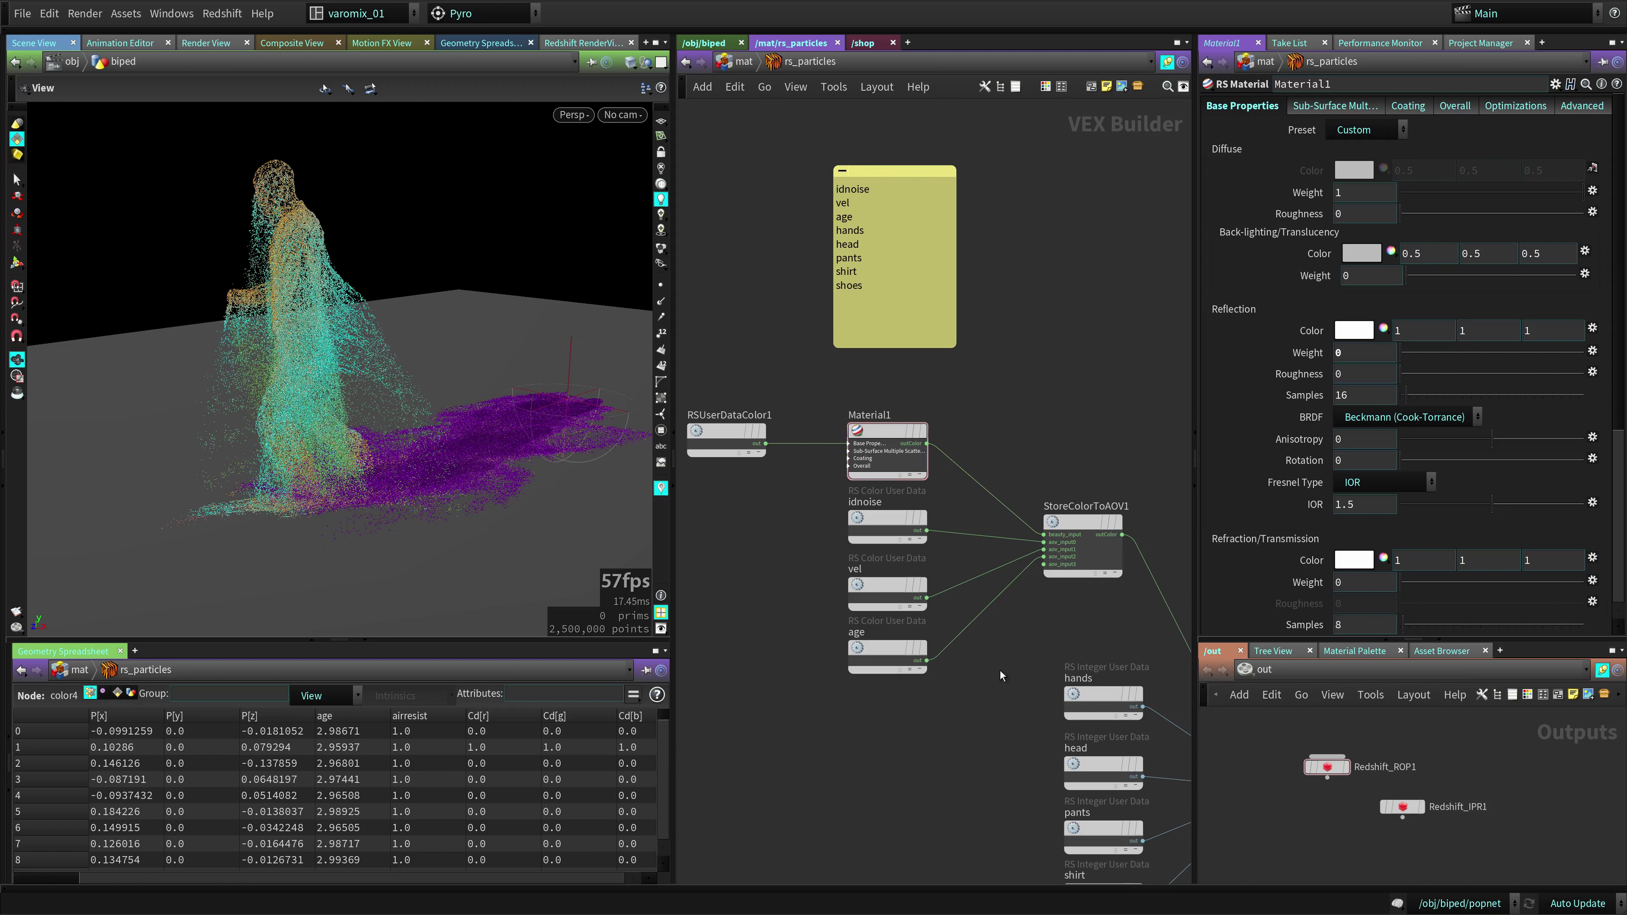
Trace the shader network from StoreColorToAOV1 and the integer user data nodes through StoreIntegerToAOV1 to redshift_material1
{"action": "middle_click_drag", "start_coordinate": [1001, 671], "coordinate": [965, 465]}
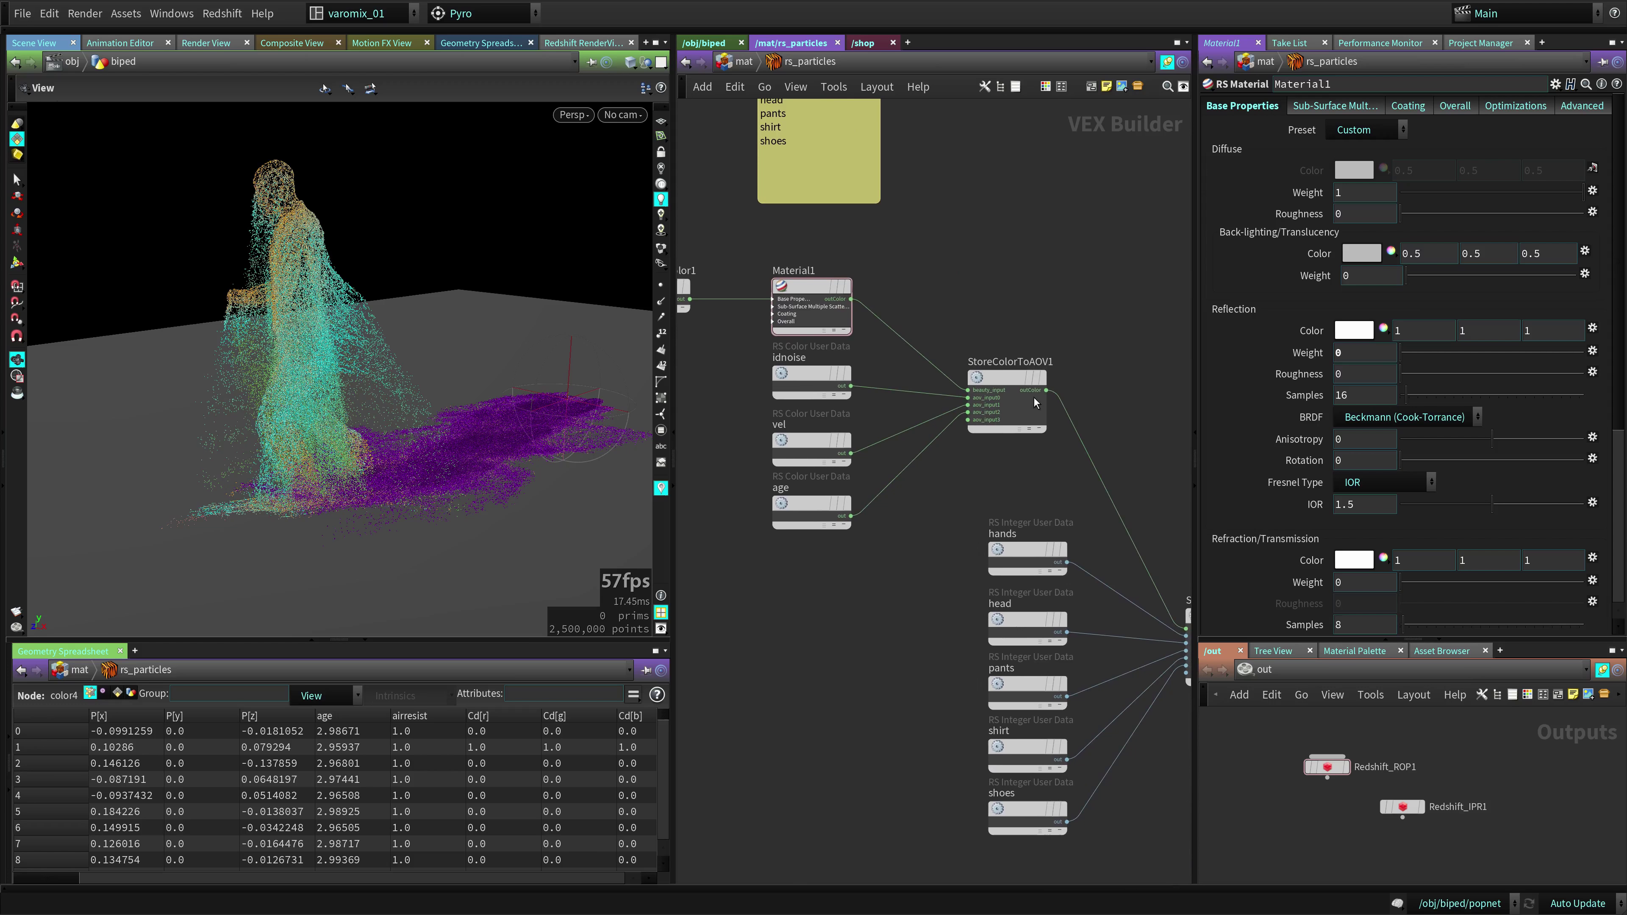
{"action": "middle_click_drag", "start_coordinate": [1035, 401], "coordinate": [829, 423]}
{"action": "middle_click_drag", "start_coordinate": [972, 487], "coordinate": [862, 518]}
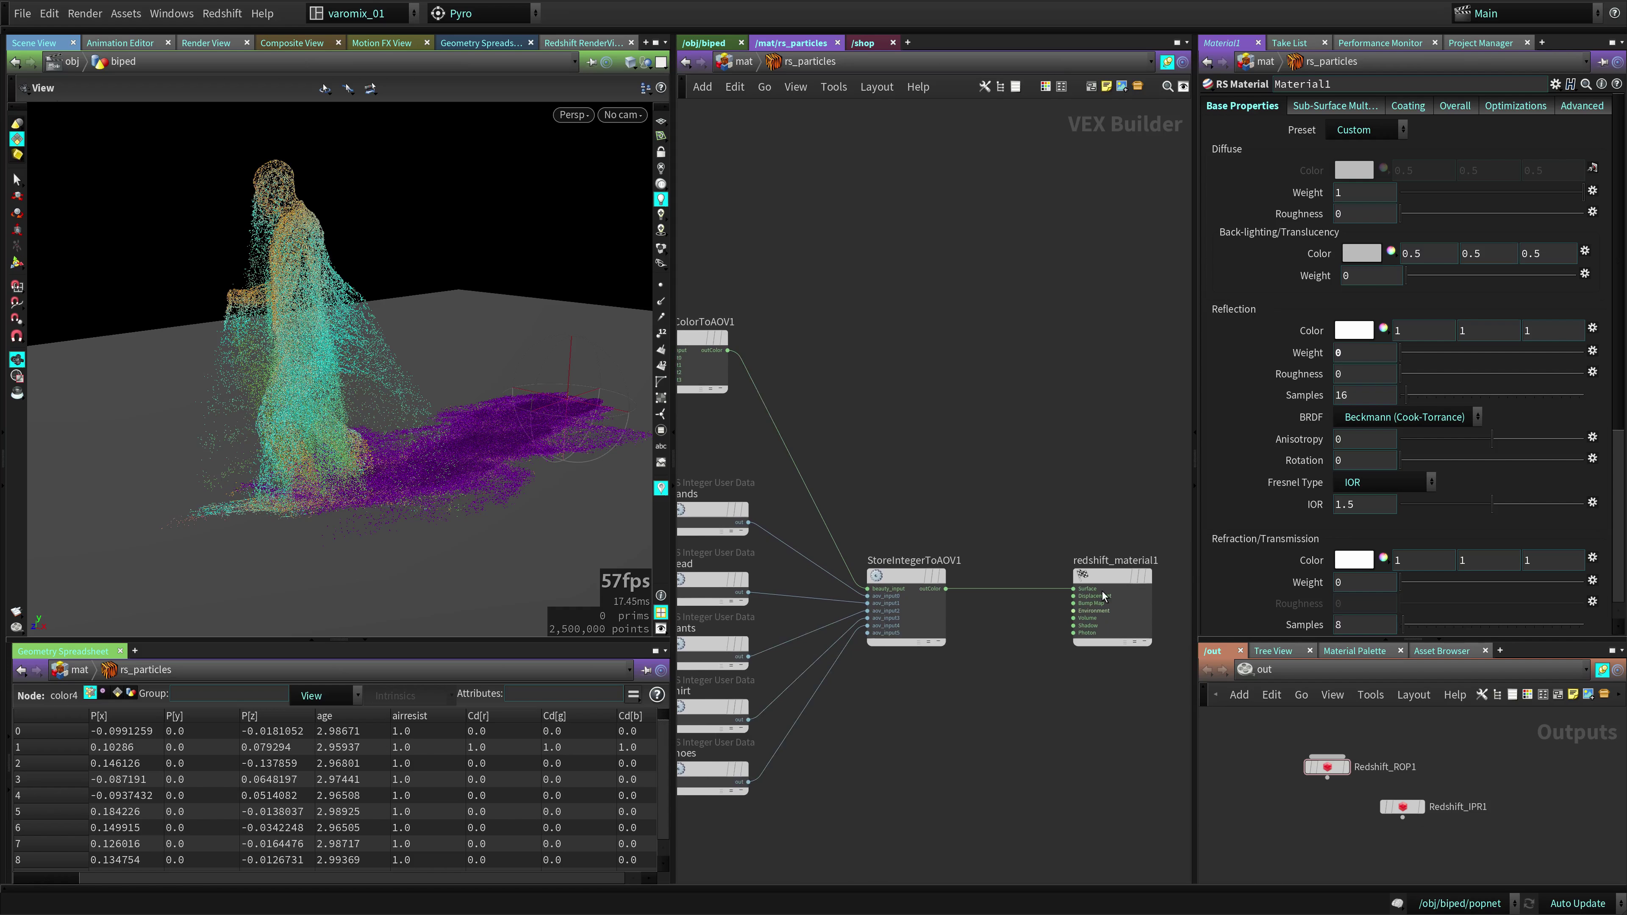
Move the redshift_material1 node higher, clear of StoreIntegerToAOV1
{"action": "left_click_drag", "start_coordinate": [1102, 592], "coordinate": [1068, 290]}
{"action": "middle_click_drag", "start_coordinate": [941, 372], "coordinate": [1137, 501]}
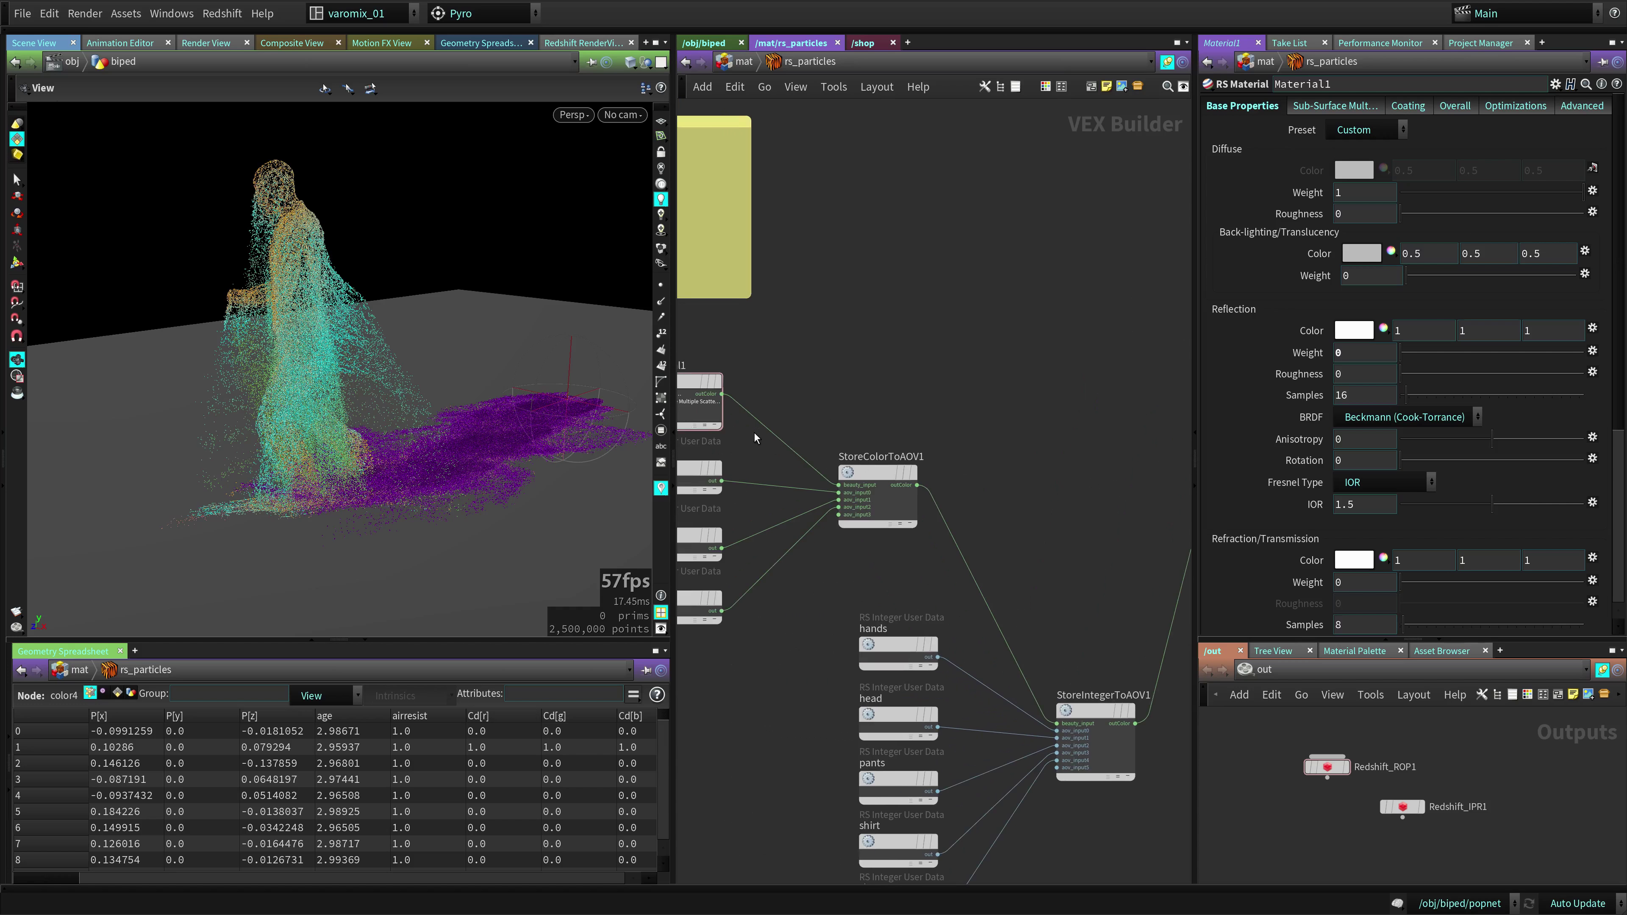
{"action": "left_click", "coordinate": [723, 394]}
{"action": "middle_click_drag", "start_coordinate": [1048, 434], "coordinate": [1007, 378]}
{"action": "key", "text": "Escape"}
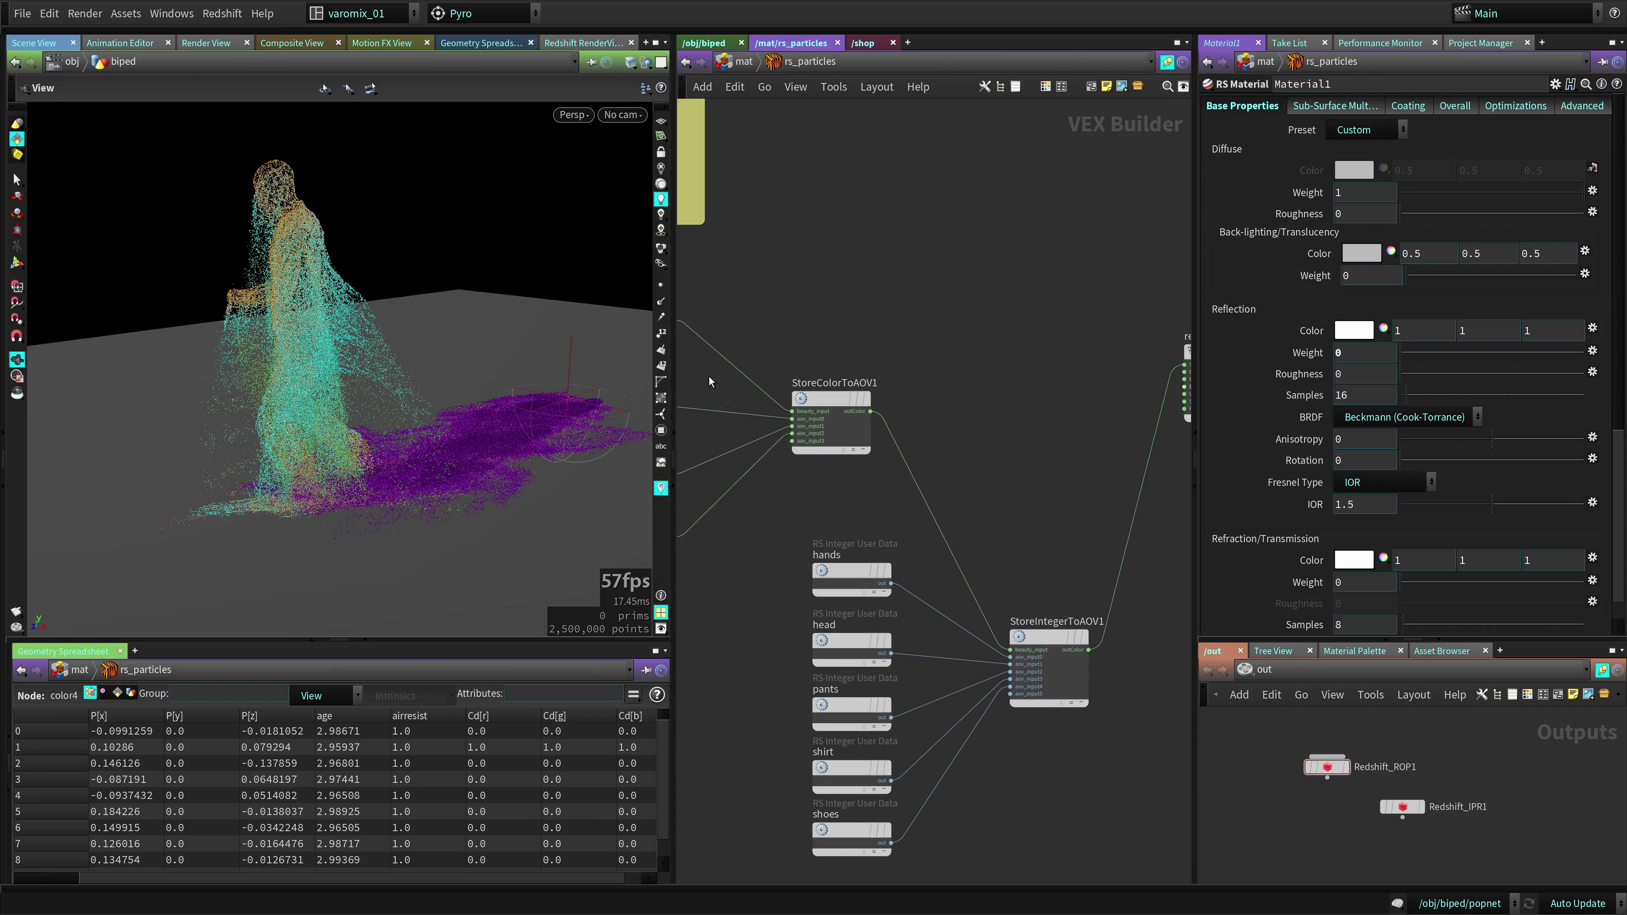
Inspect the AOV inputs and AOV names on the StoreColorToAOV1 node
{"action": "middle_click_drag", "start_coordinate": [1132, 530], "coordinate": [826, 455]}
{"action": "scroll", "coordinate": [896, 463], "scroll_direction": "up", "scroll_amount": 4}
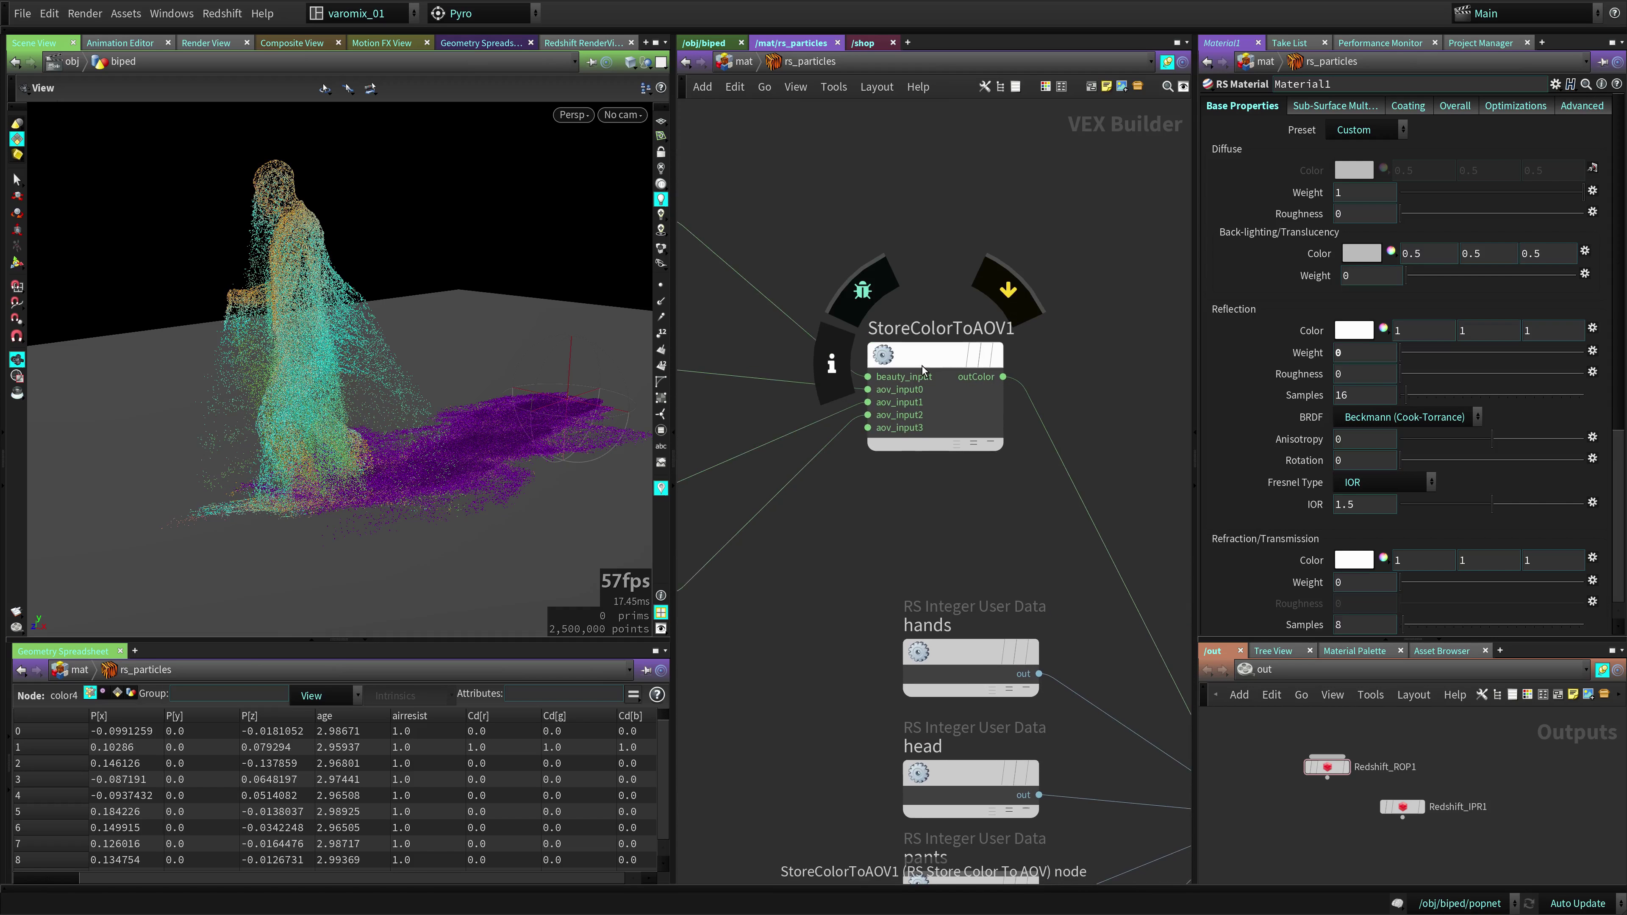
{"action": "left_click", "coordinate": [936, 355]}
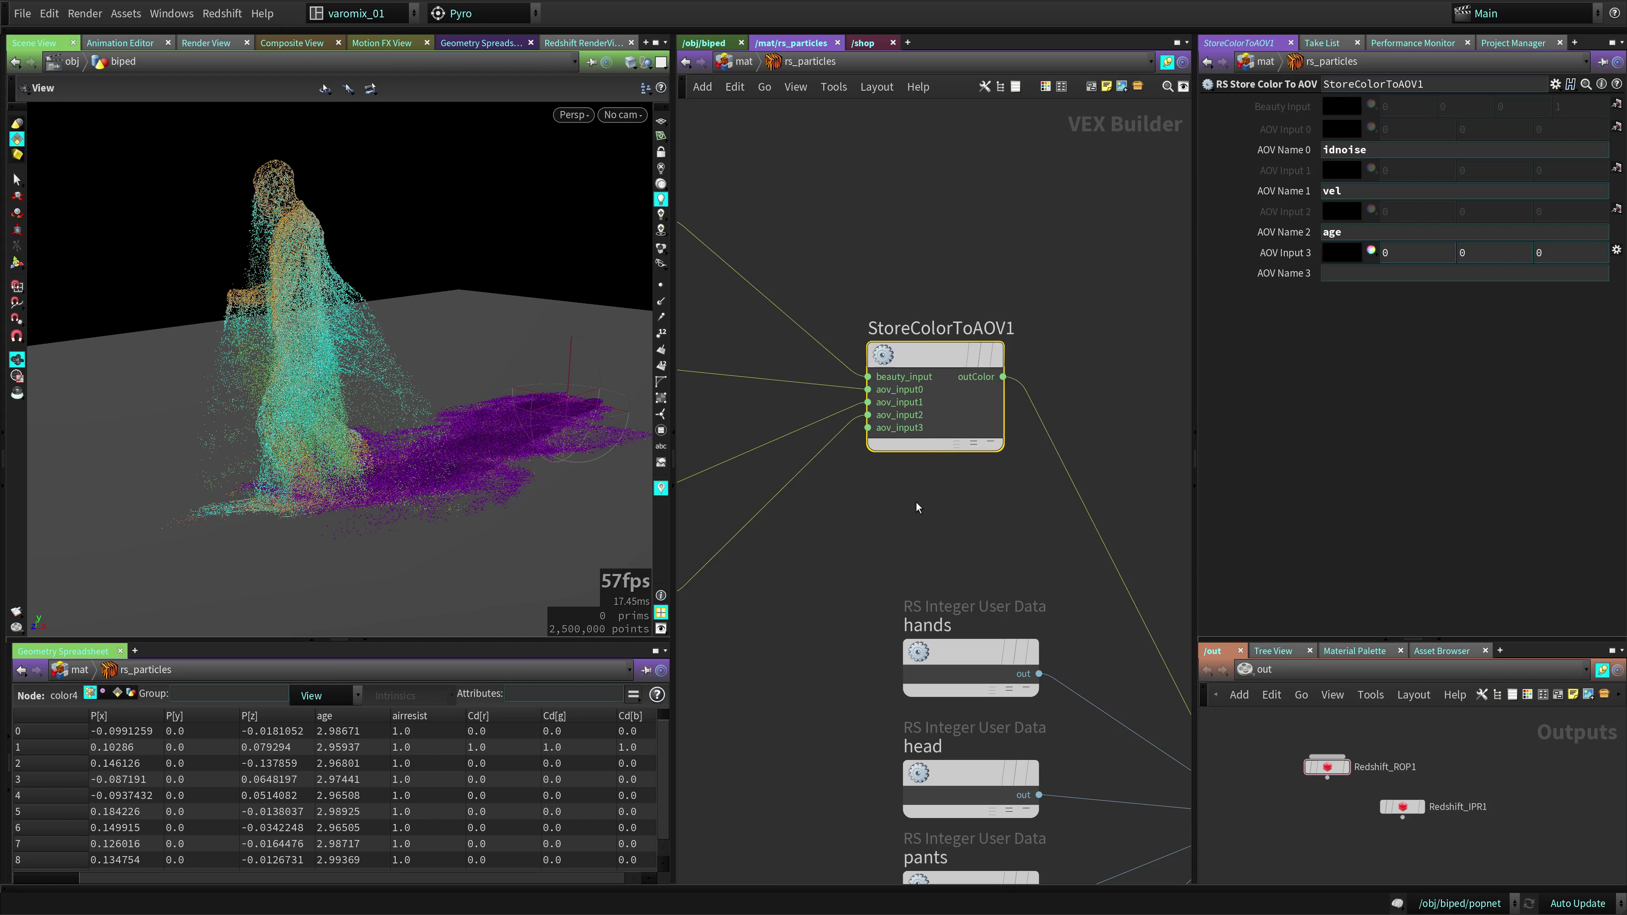
Search the available shader nodes for "store" to review the Store To AOV types
{"action": "key", "text": "Tab"}
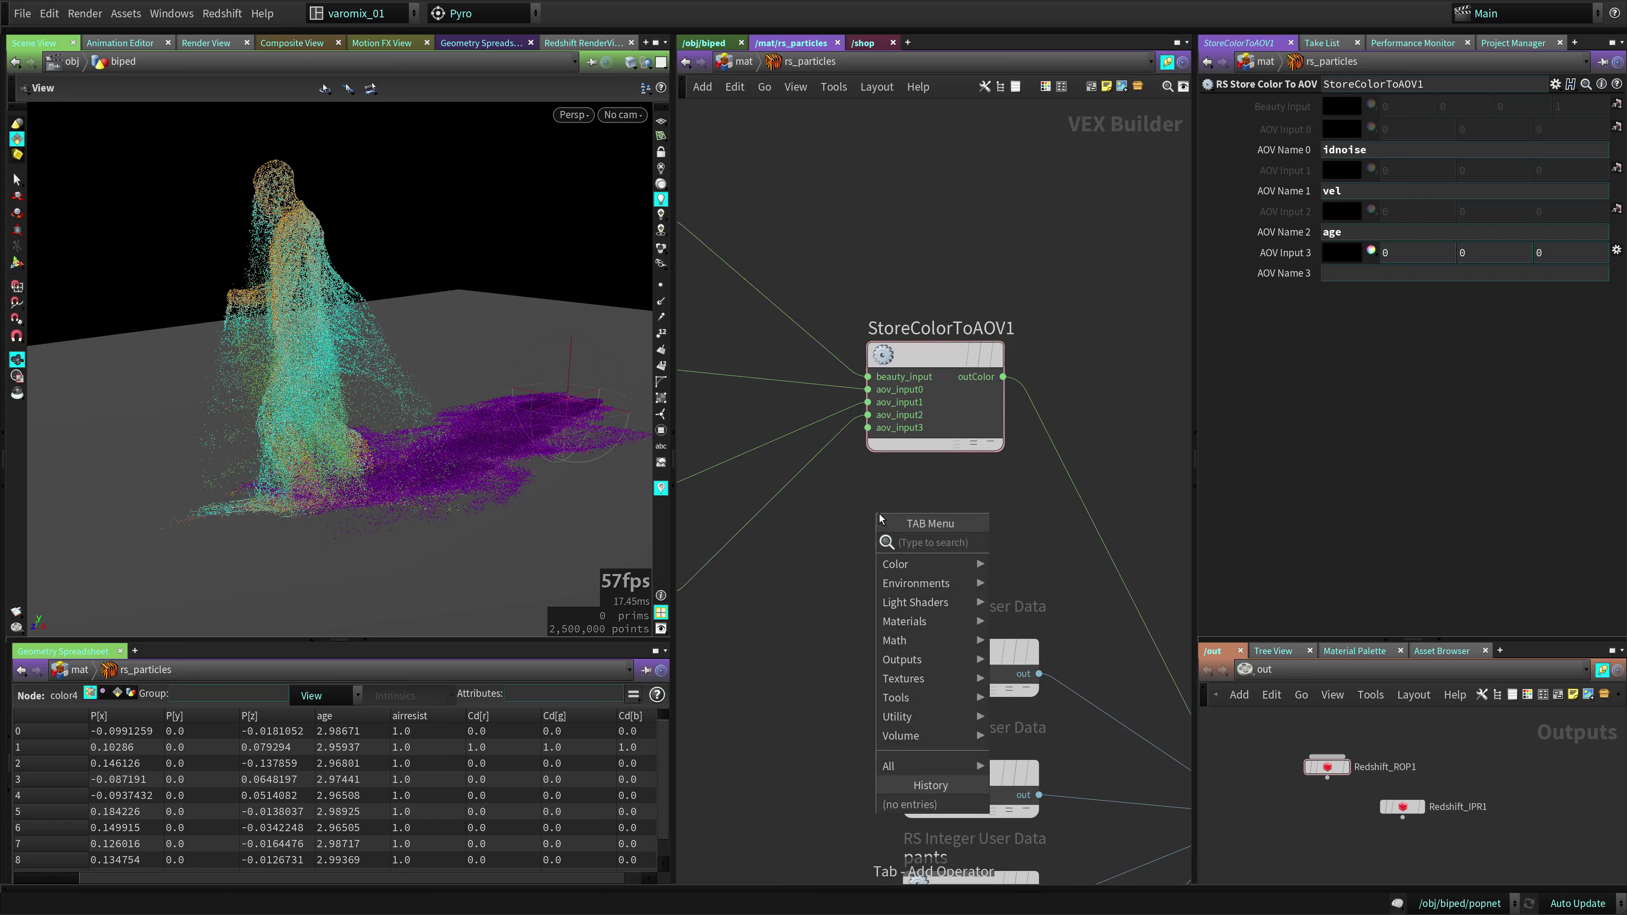
{"action": "type", "text": "store"}
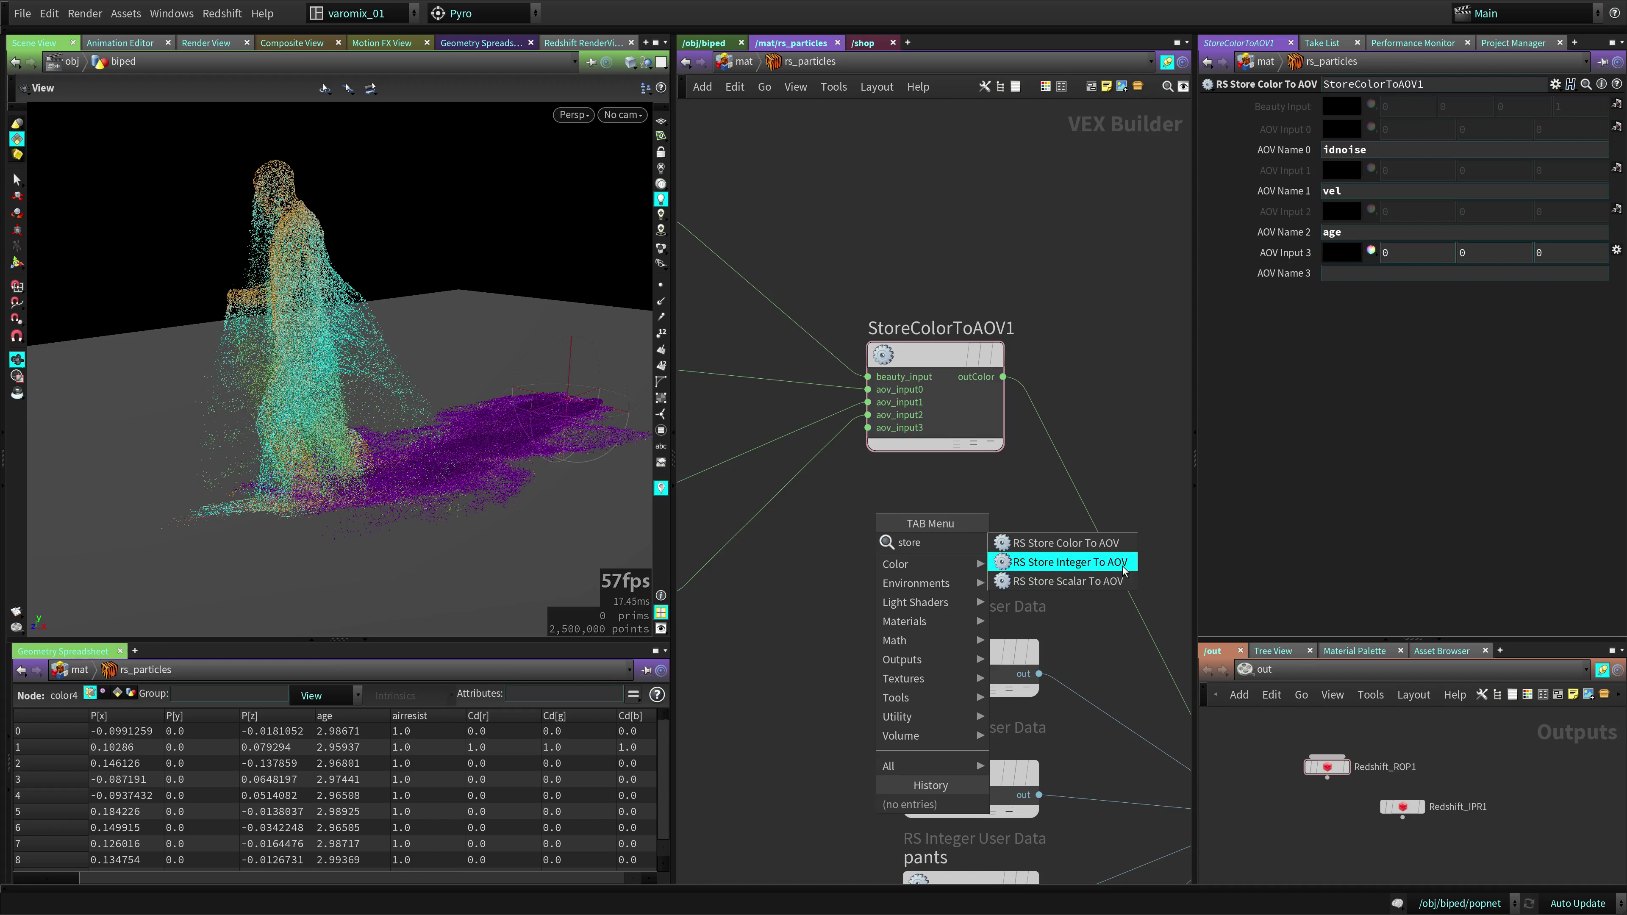
{"action": "key", "text": "Escape"}
Add a second RS Store Color To AOV node above StoreColorToAOV1
{"action": "scroll", "coordinate": [1011, 704], "scroll_direction": "down", "scroll_amount": 3}
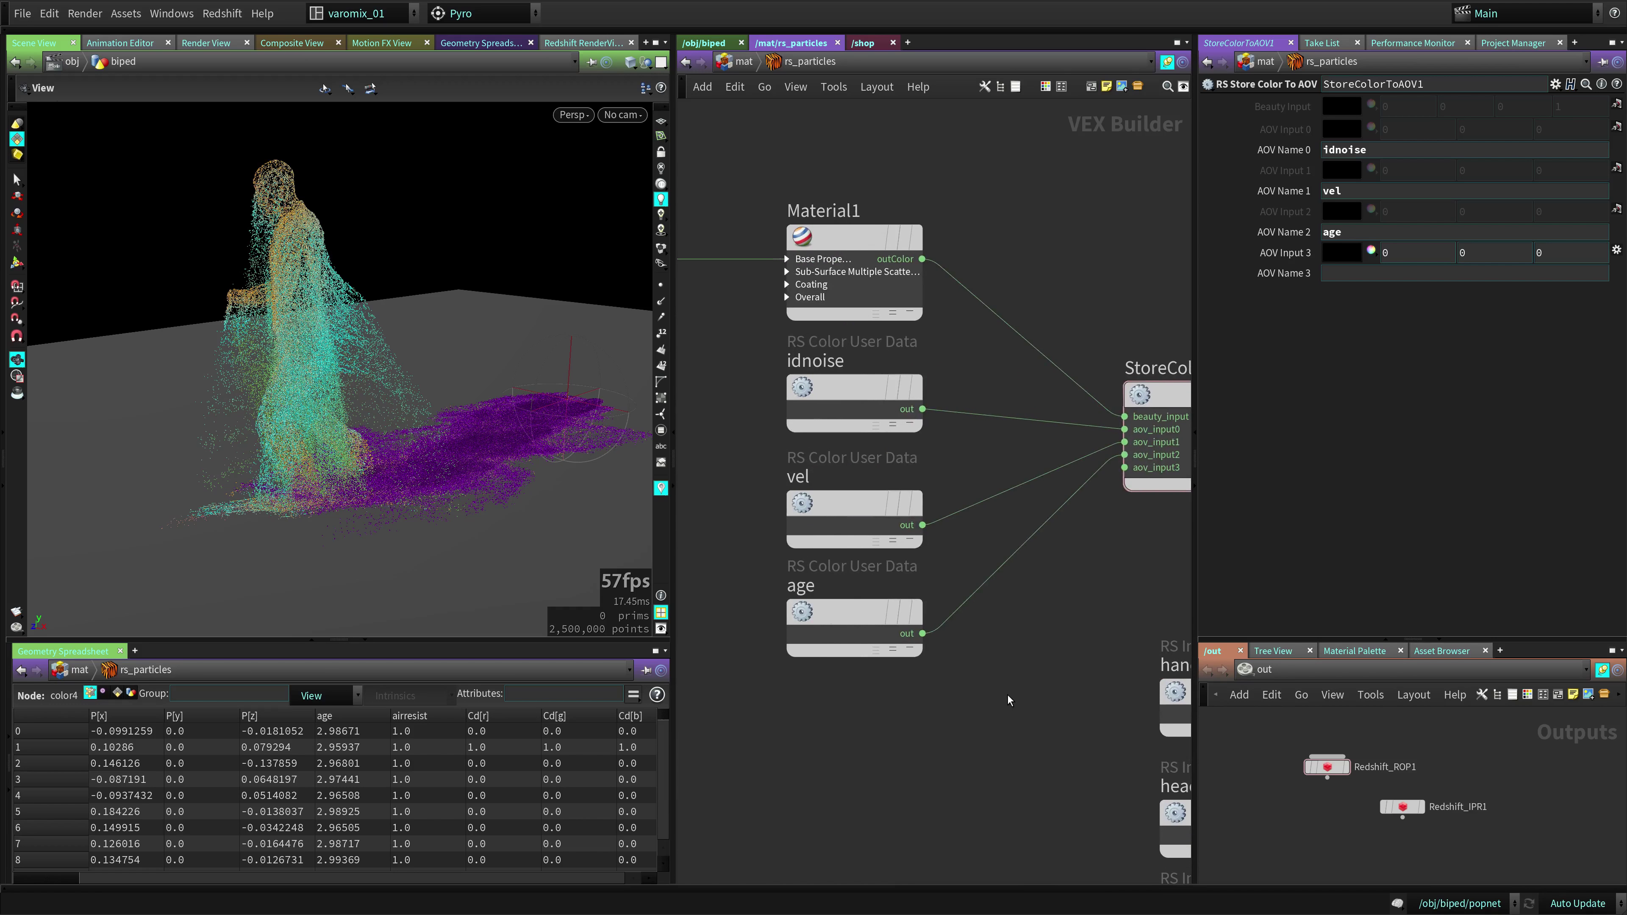
{"action": "middle_click_drag", "start_coordinate": [1011, 703], "coordinate": [931, 666]}
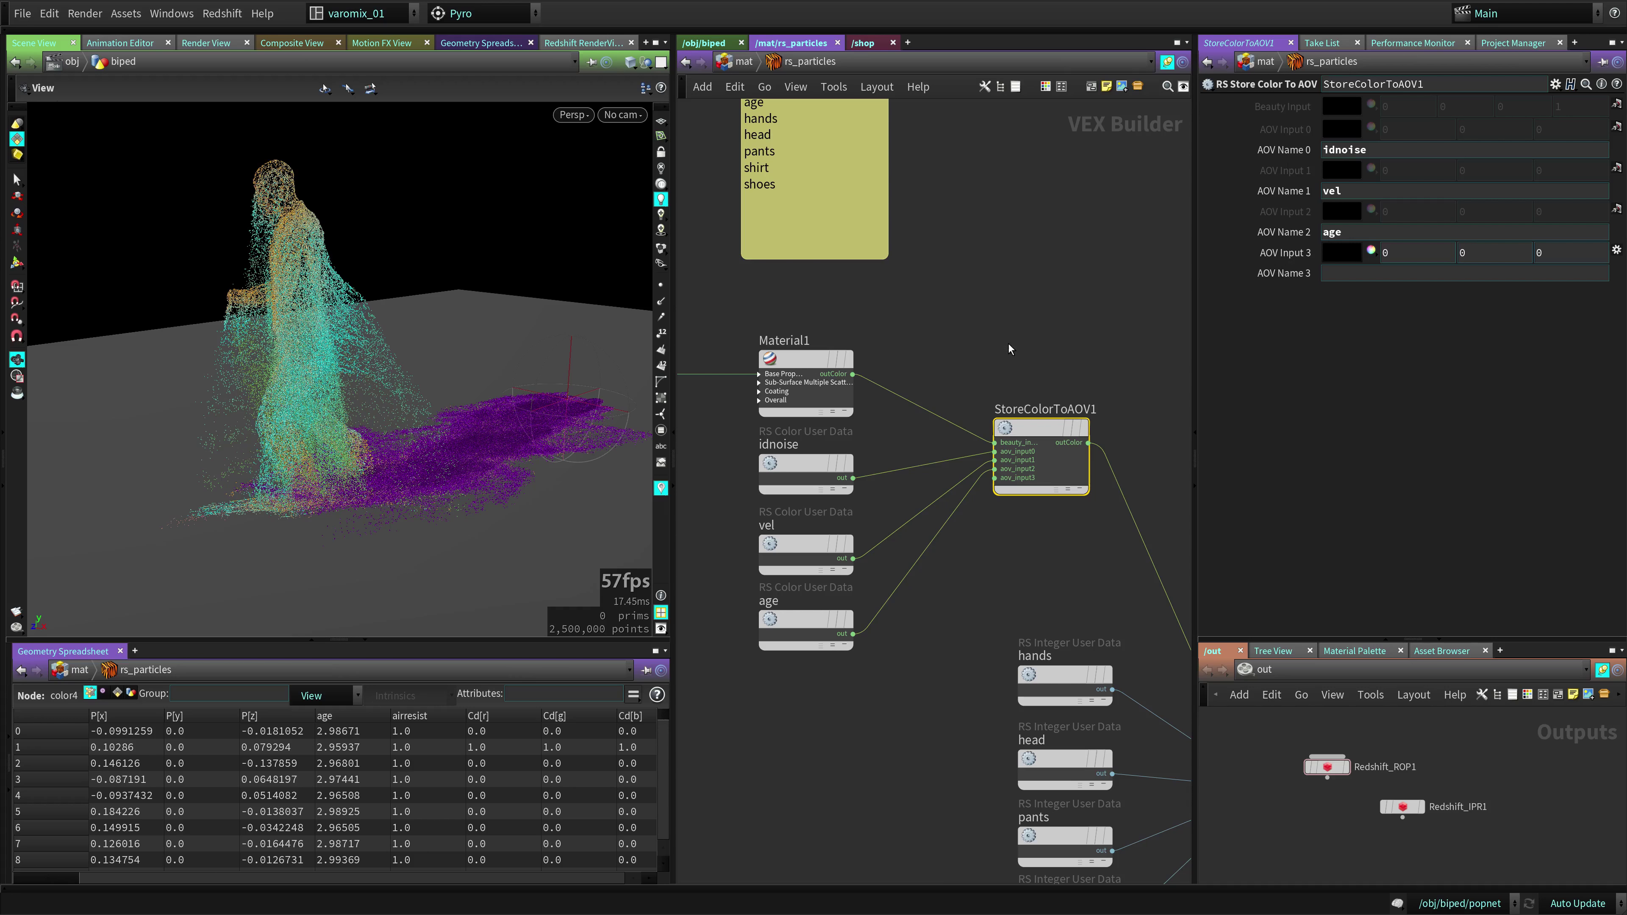
{"action": "key", "text": "grave"}
{"action": "key", "text": "Tab"}
{"action": "type", "text": "s"}
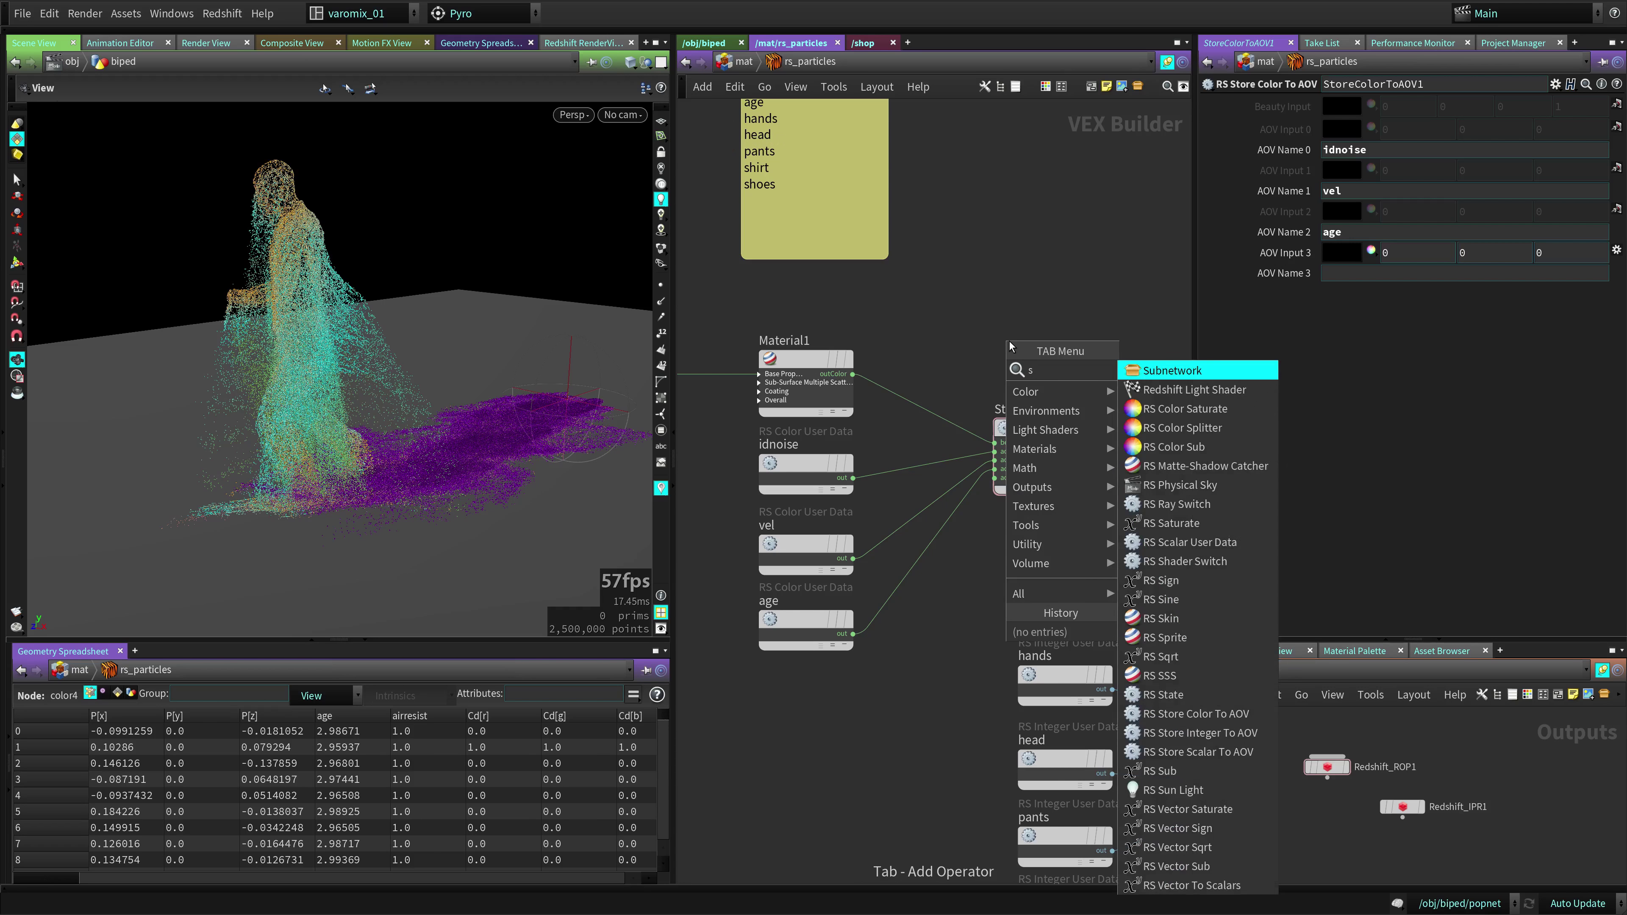
{"action": "type", "text": "to"}
{"action": "key", "text": "Down"}
{"action": "key", "text": "Return"}
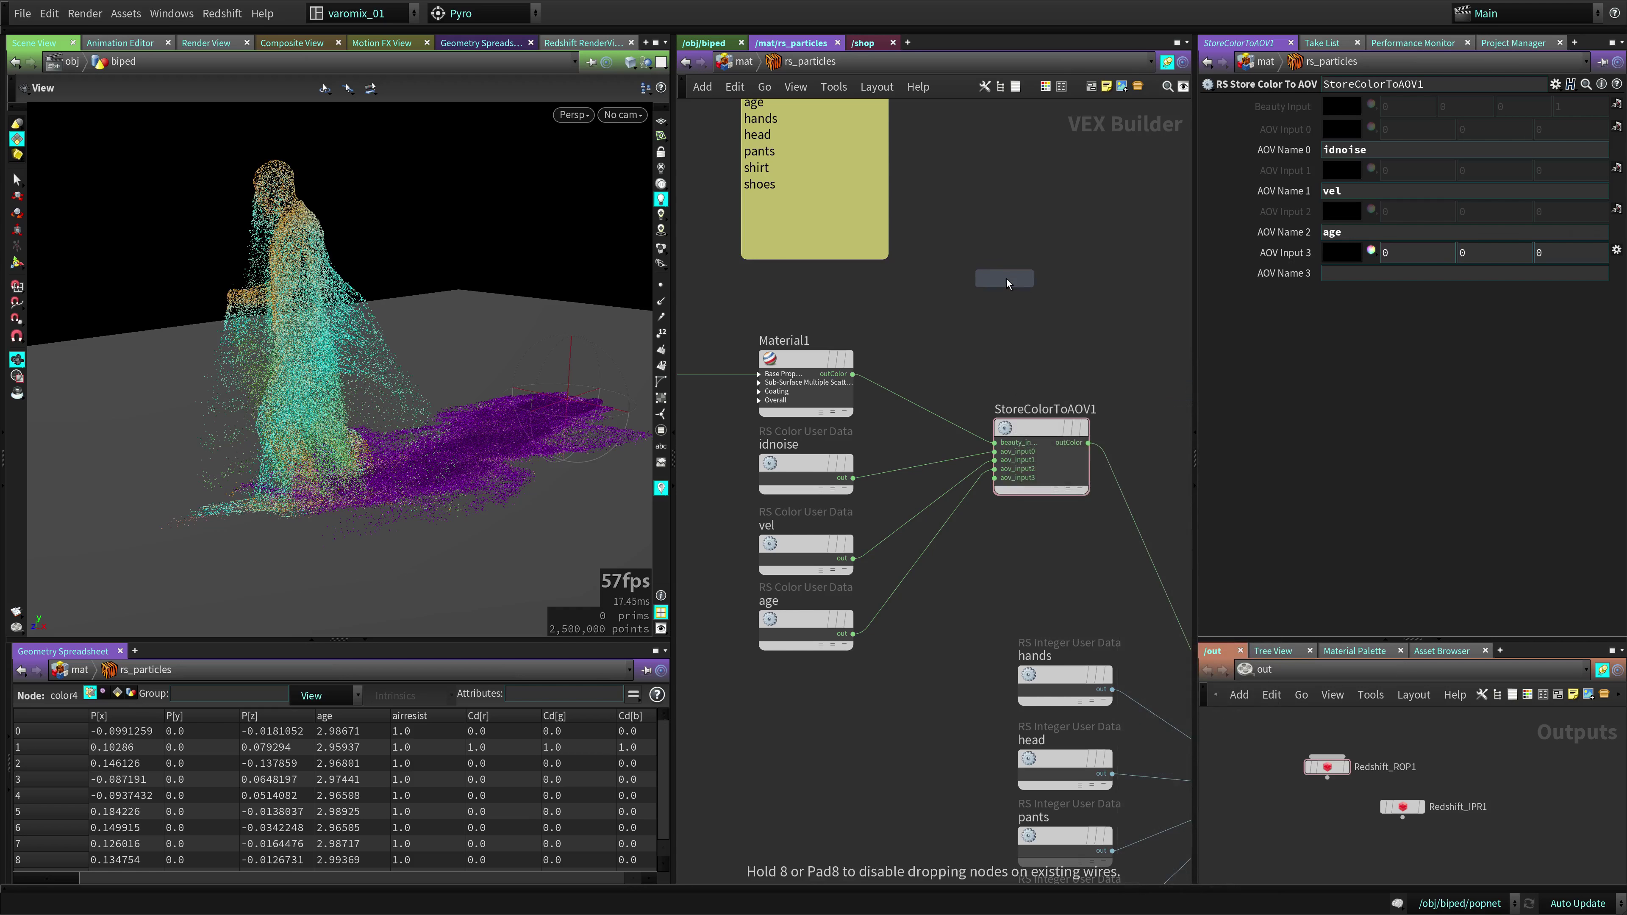
{"action": "left_click", "coordinate": [1006, 282]}
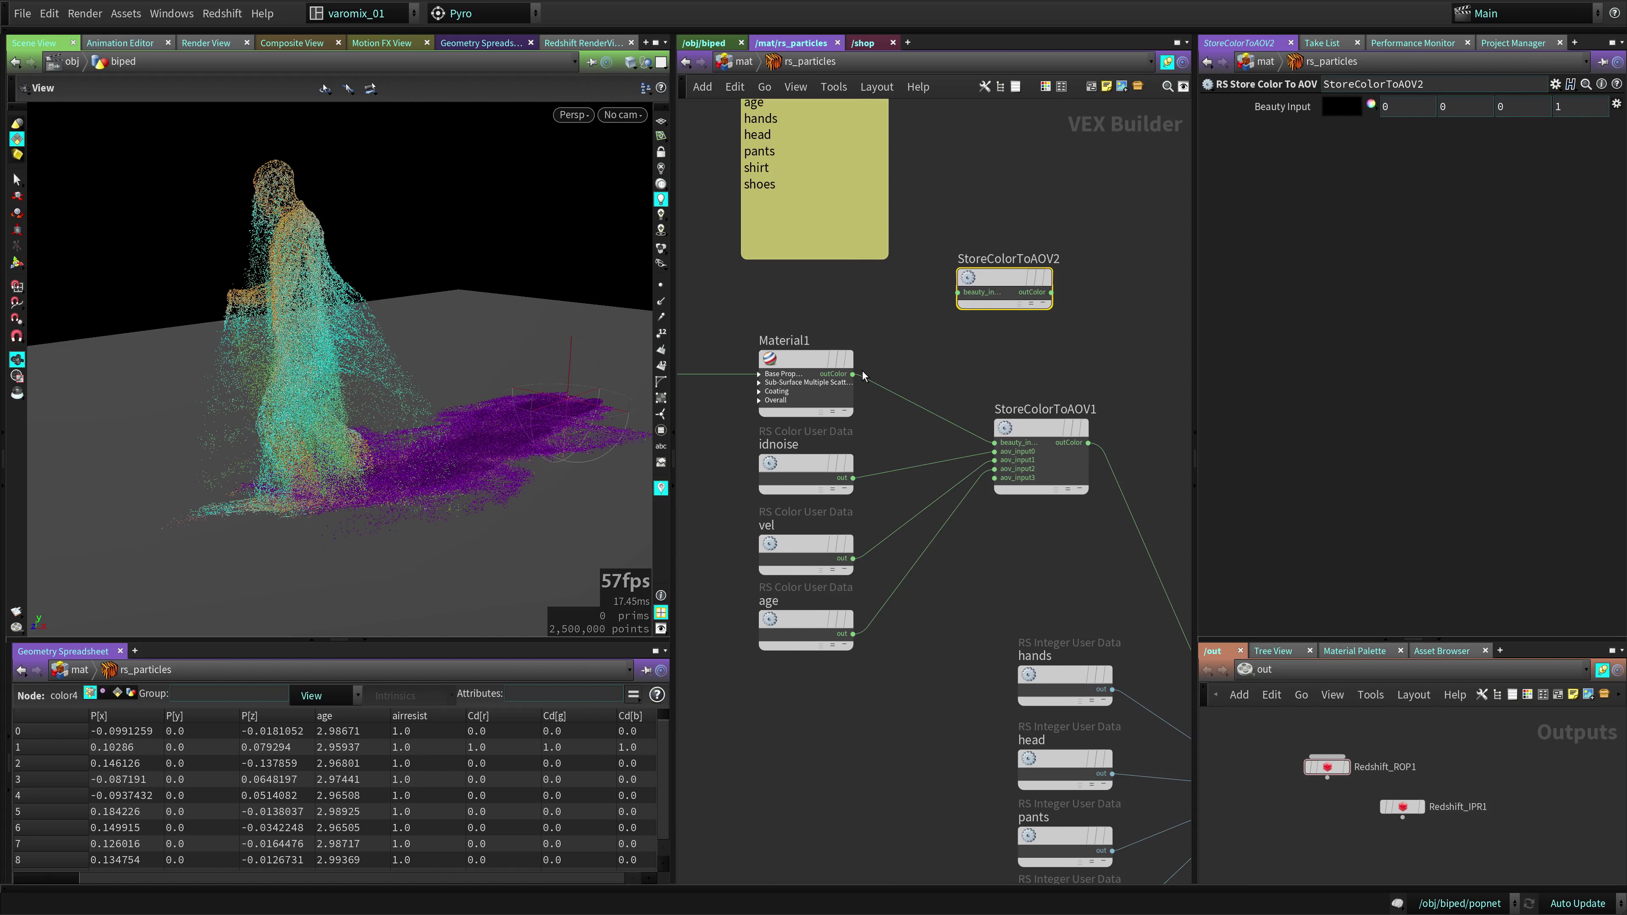
Wire Material1's outColor into StoreColorToAOV2's beauty input, and StoreColorToAOV2's outColor into redshift_material1's Surface input
{"action": "left_click_drag", "start_coordinate": [853, 374], "coordinate": [957, 292]}
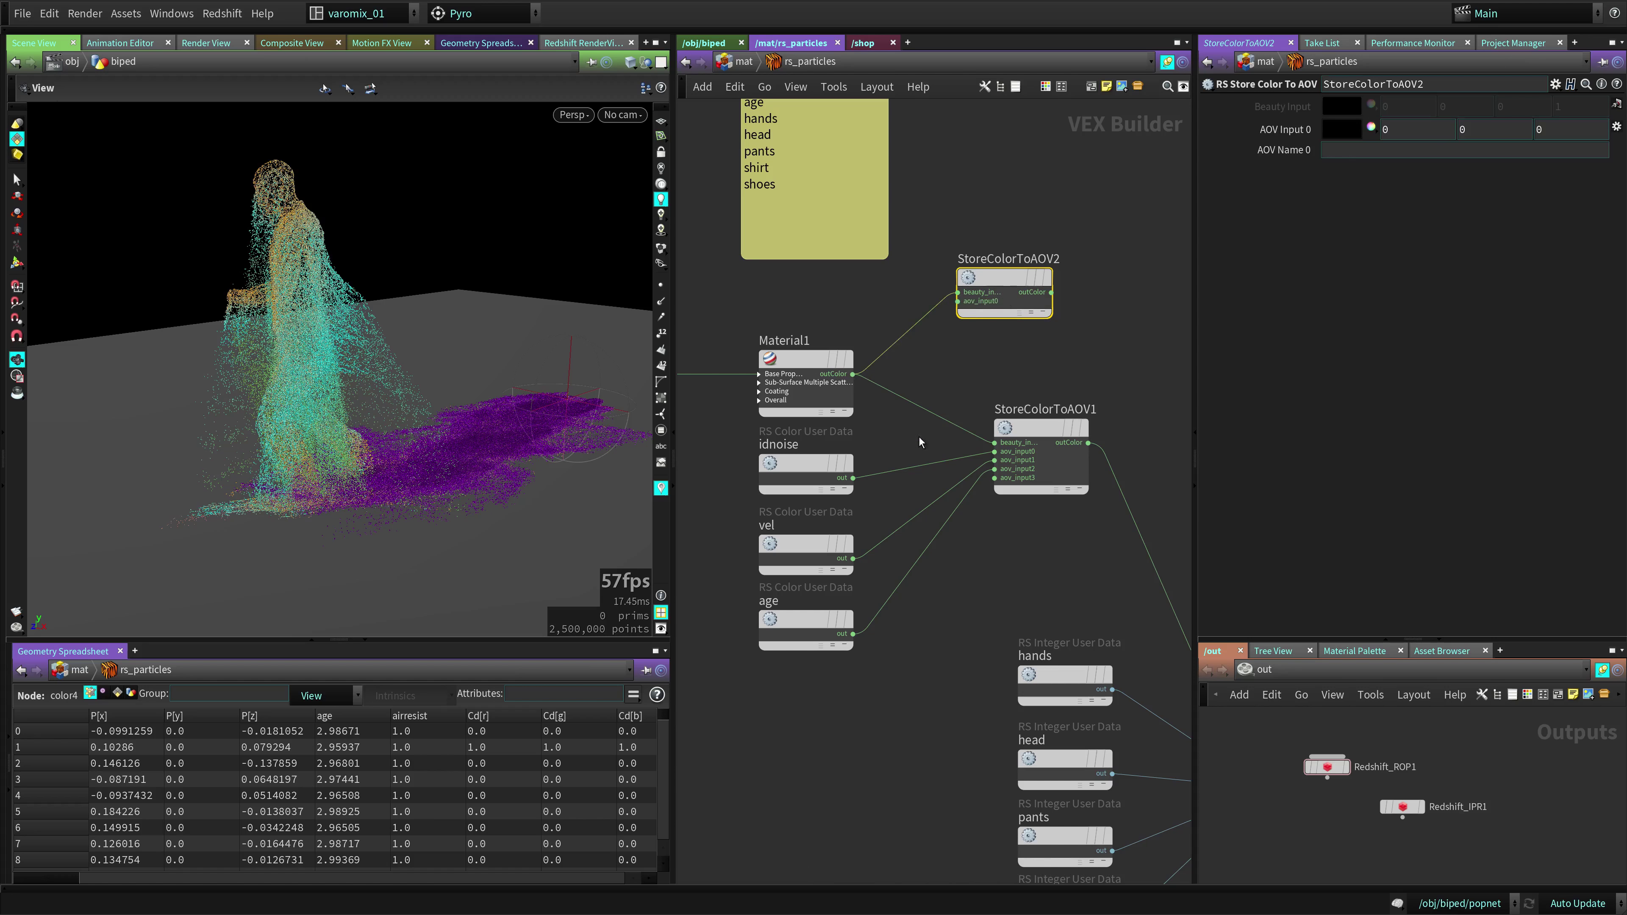
{"action": "middle_click_drag", "start_coordinate": [1015, 286], "coordinate": [809, 301]}
{"action": "left_click_drag", "start_coordinate": [842, 299], "coordinate": [993, 609]}
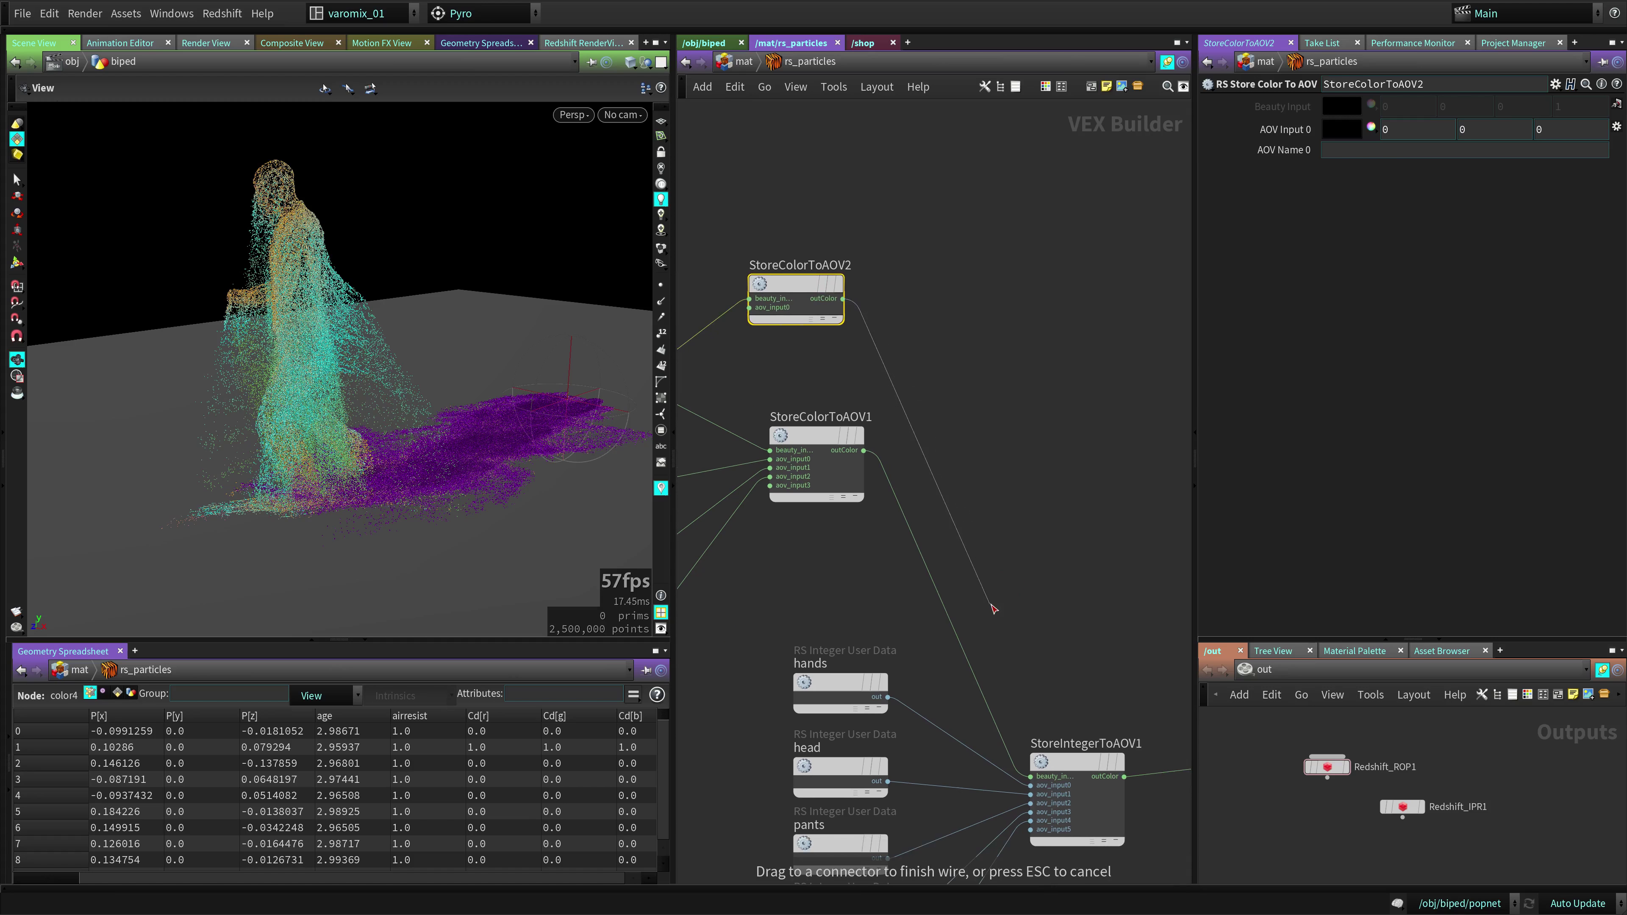
{"action": "middle_click_drag", "start_coordinate": [1110, 624], "coordinate": [954, 569]}
{"action": "left_click", "coordinate": [1156, 700]}
{"action": "middle_click_drag", "start_coordinate": [922, 641], "coordinate": [1161, 673]}
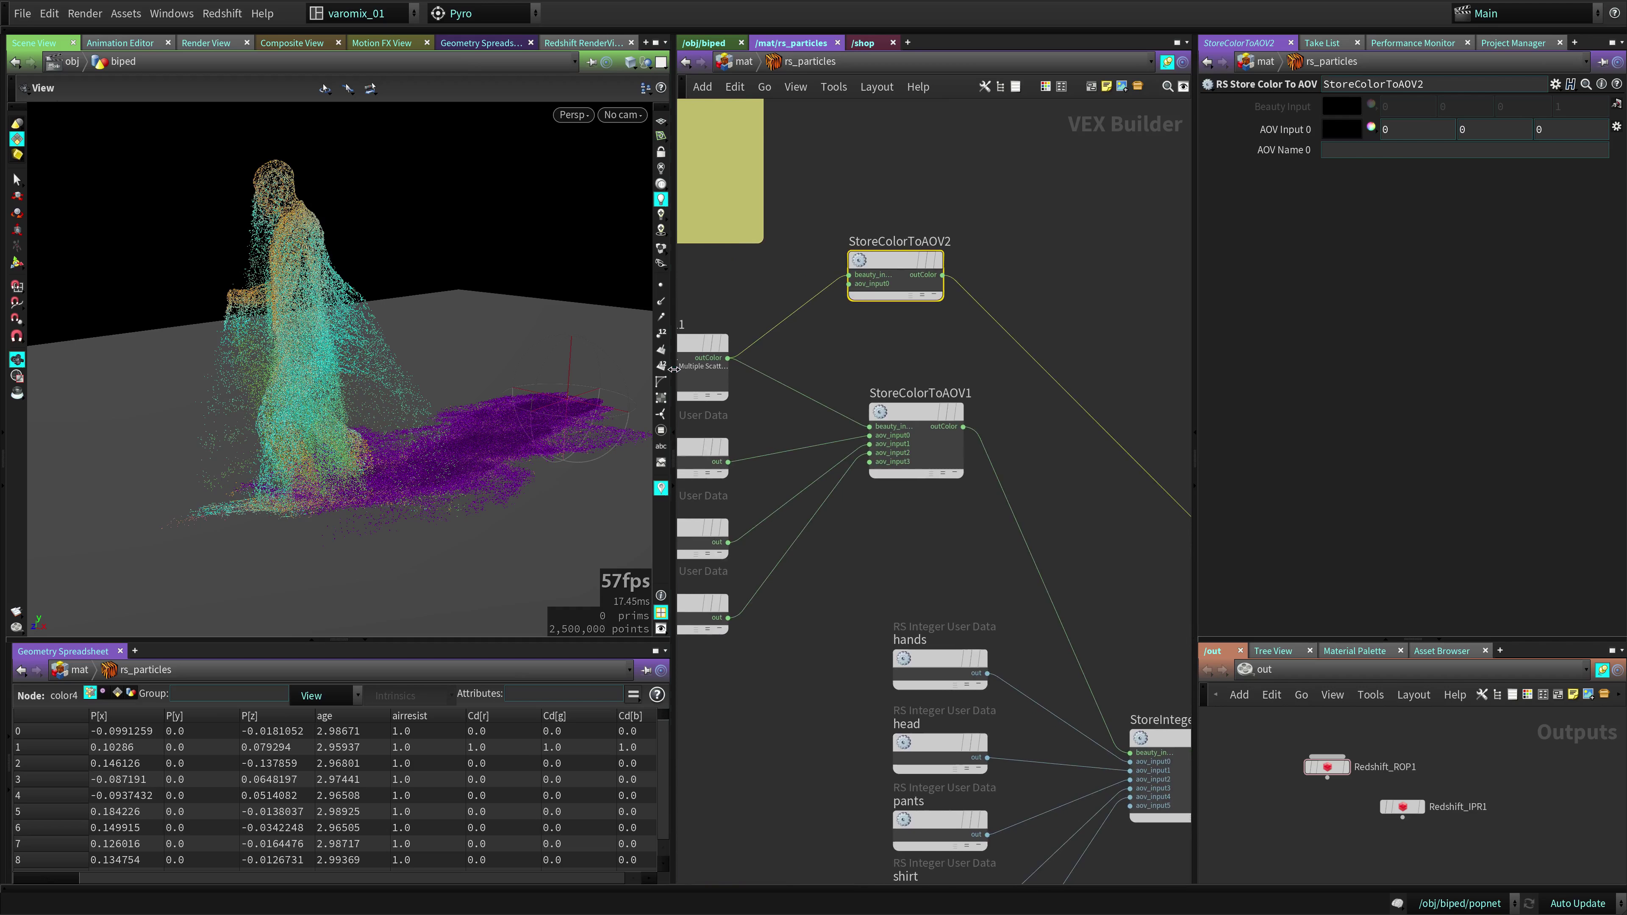
Duplicate the idnoise color user data node above Material1 and connect the copy to StoreColorToAOV2's aov_input0
{"action": "middle_click_drag", "start_coordinate": [885, 272], "coordinate": [1004, 311]}
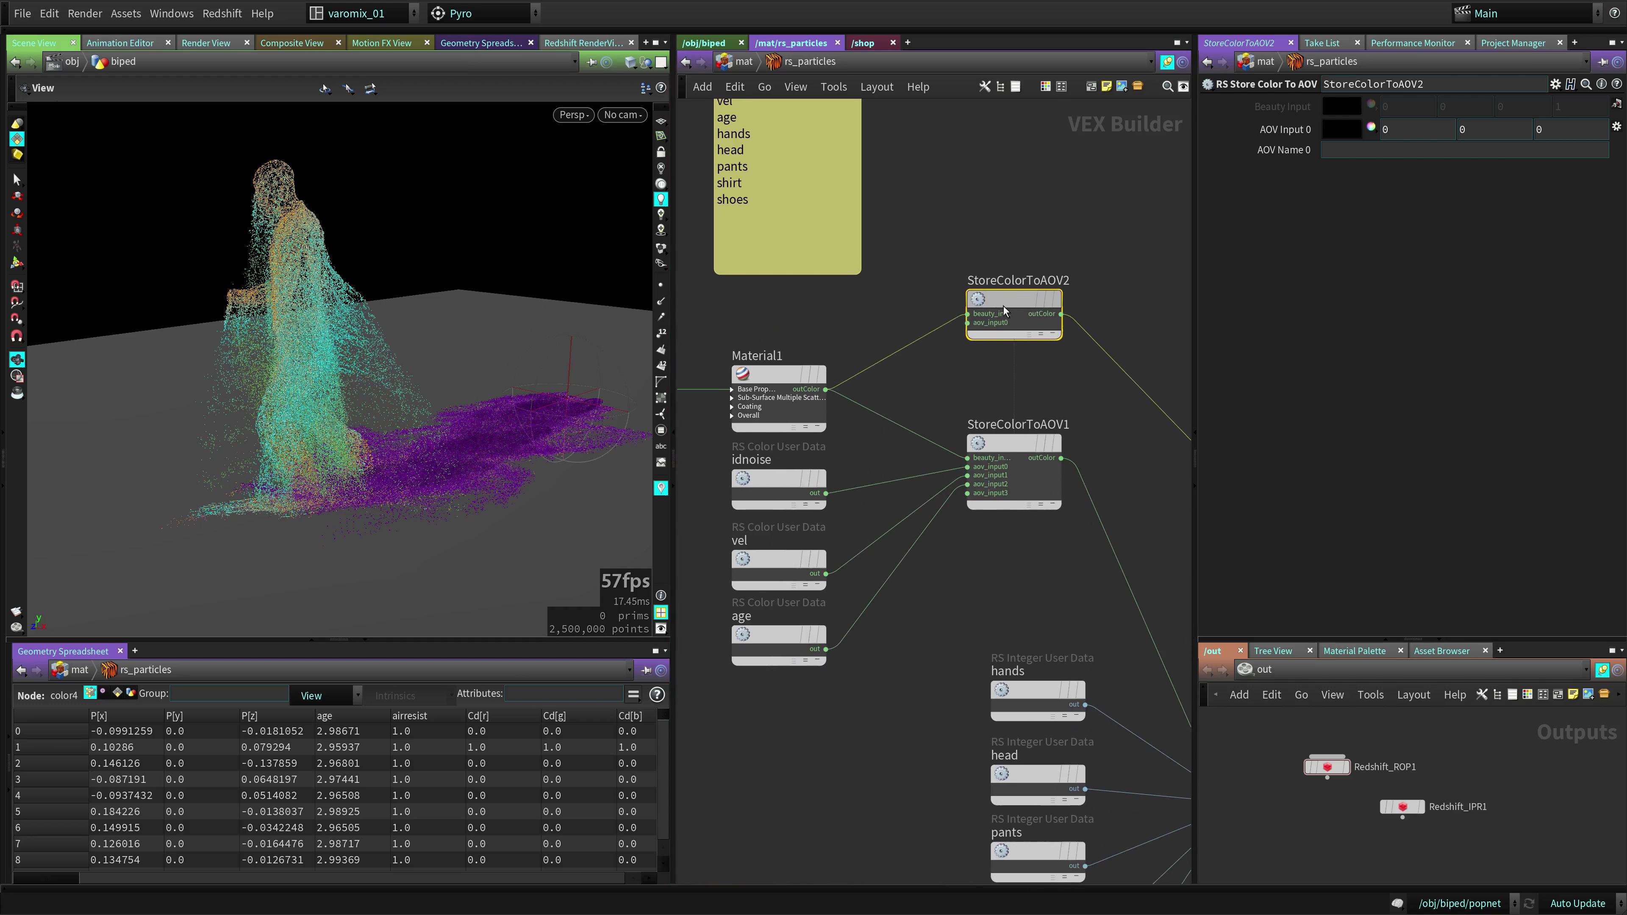
{"action": "left_click_drag", "start_coordinate": [1004, 311], "coordinate": [1004, 316]}
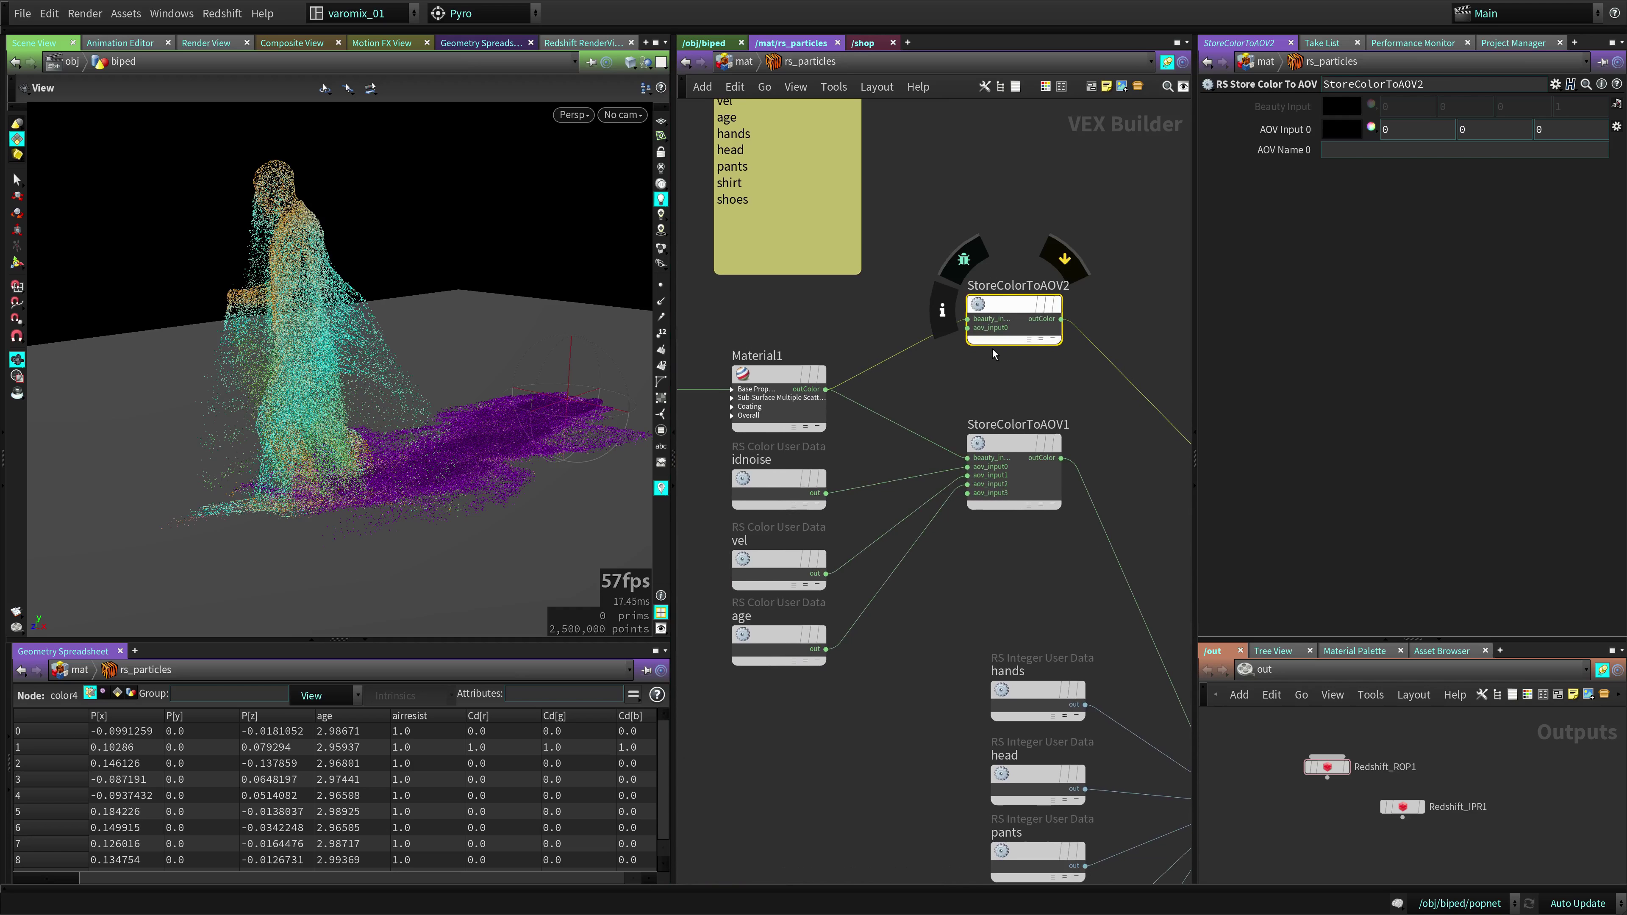
{"action": "left_click", "coordinate": [745, 478]}
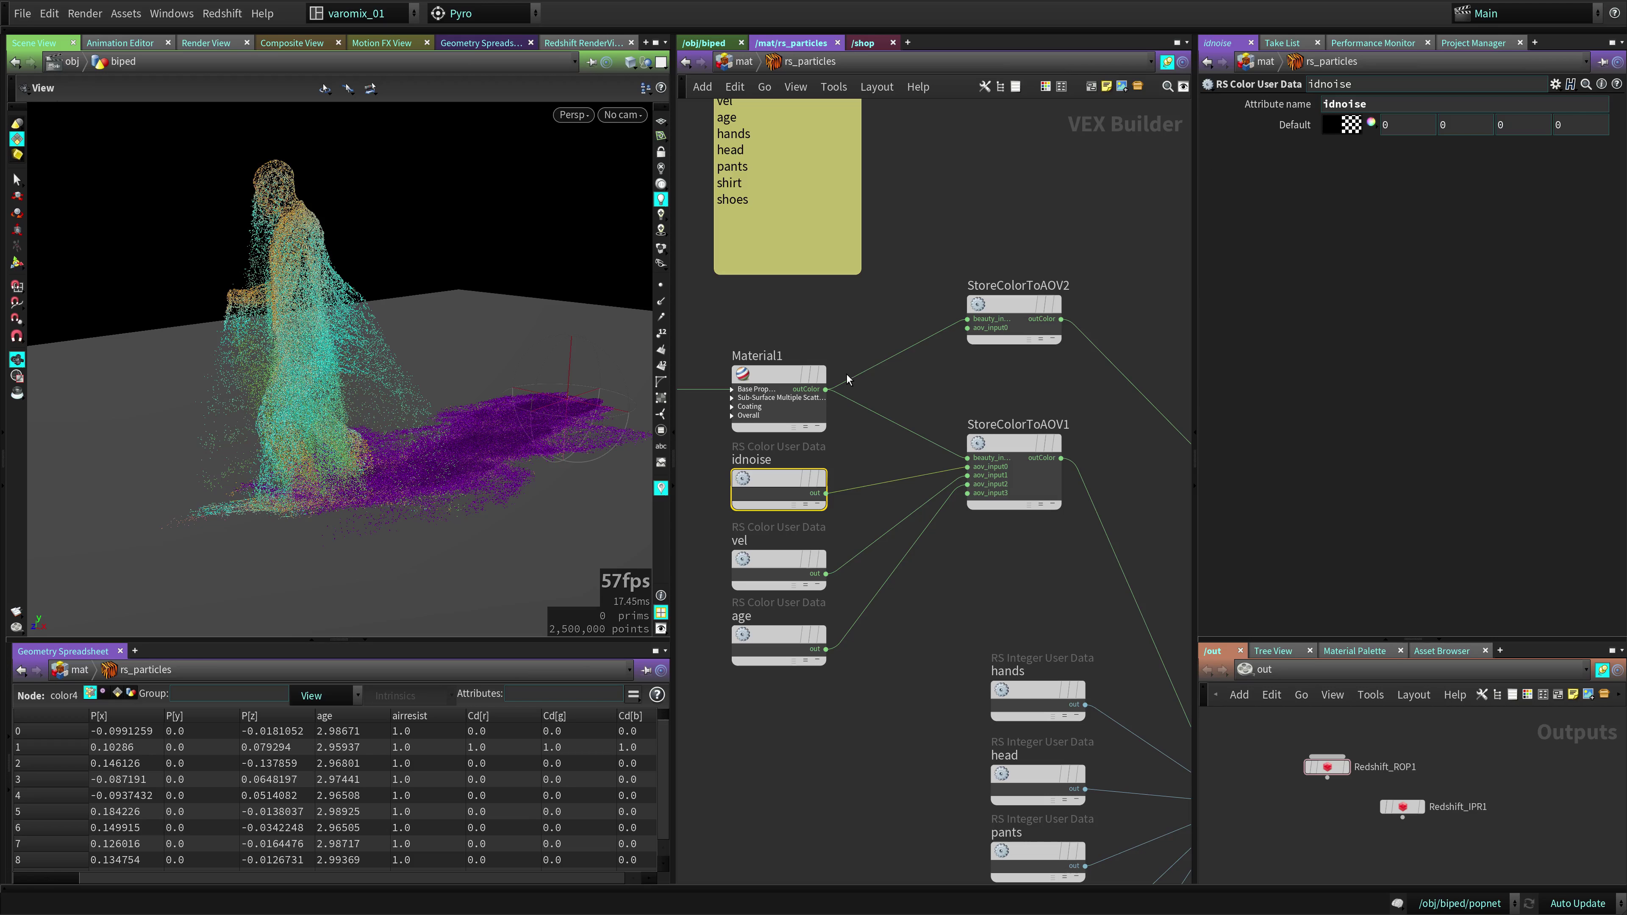
{"action": "left_click_drag", "start_coordinate": [768, 486], "coordinate": [986, 336], "text": "alt"}
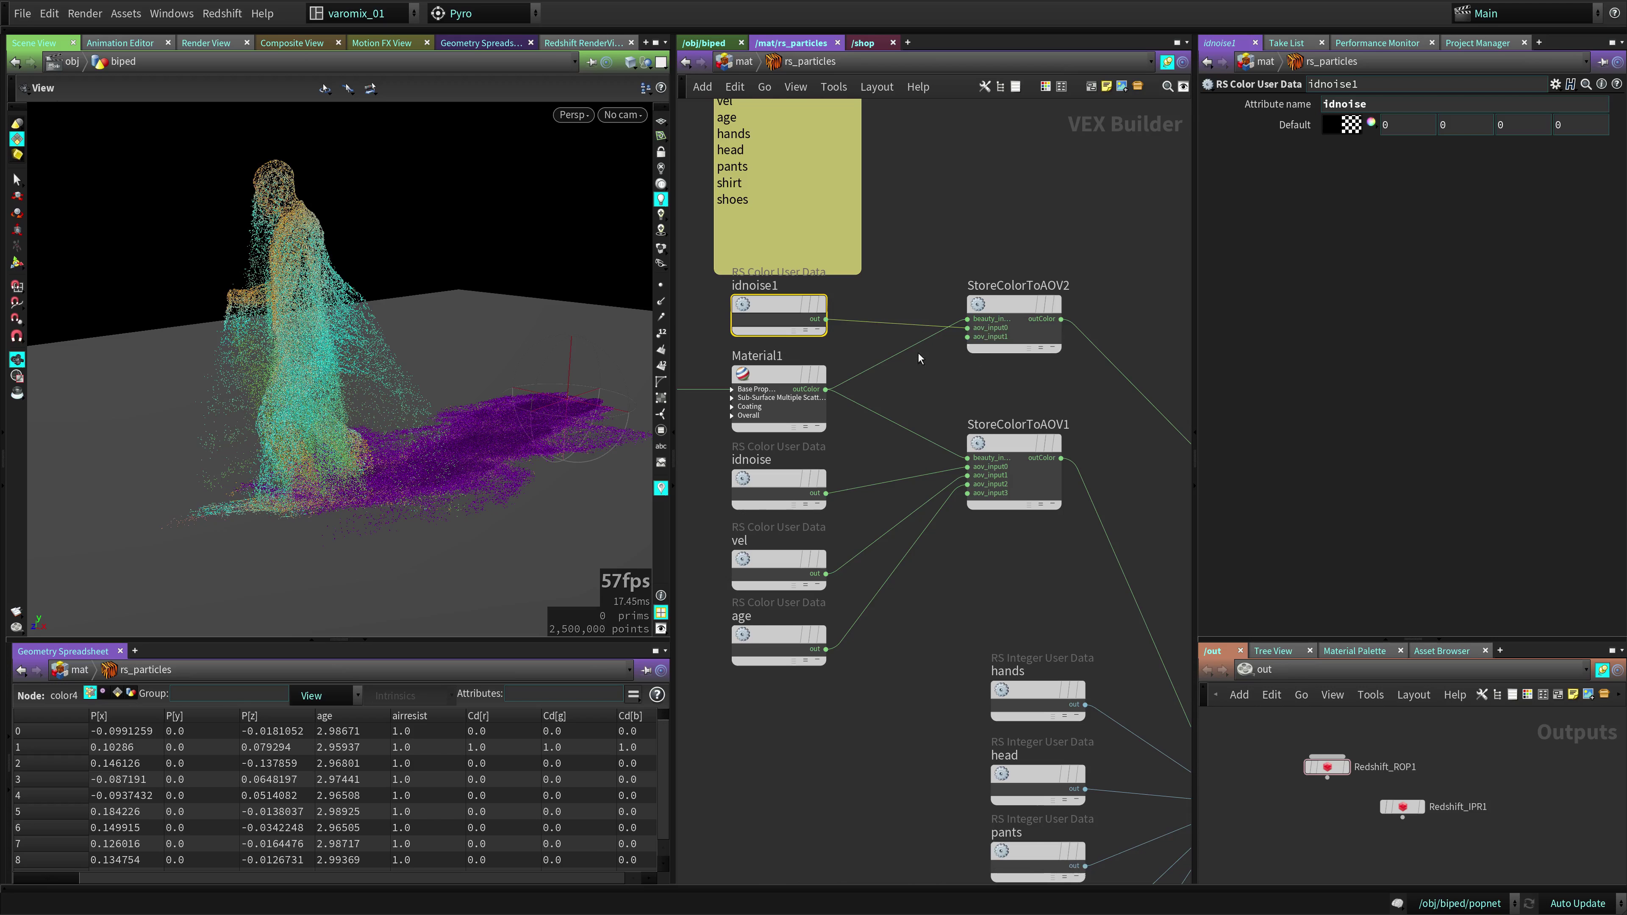
Set StoreColorToAOV2's AOV Name 0 to idnoise and compare it with the attribute name on the idnoise1 node
{"action": "left_click", "coordinate": [1016, 305]}
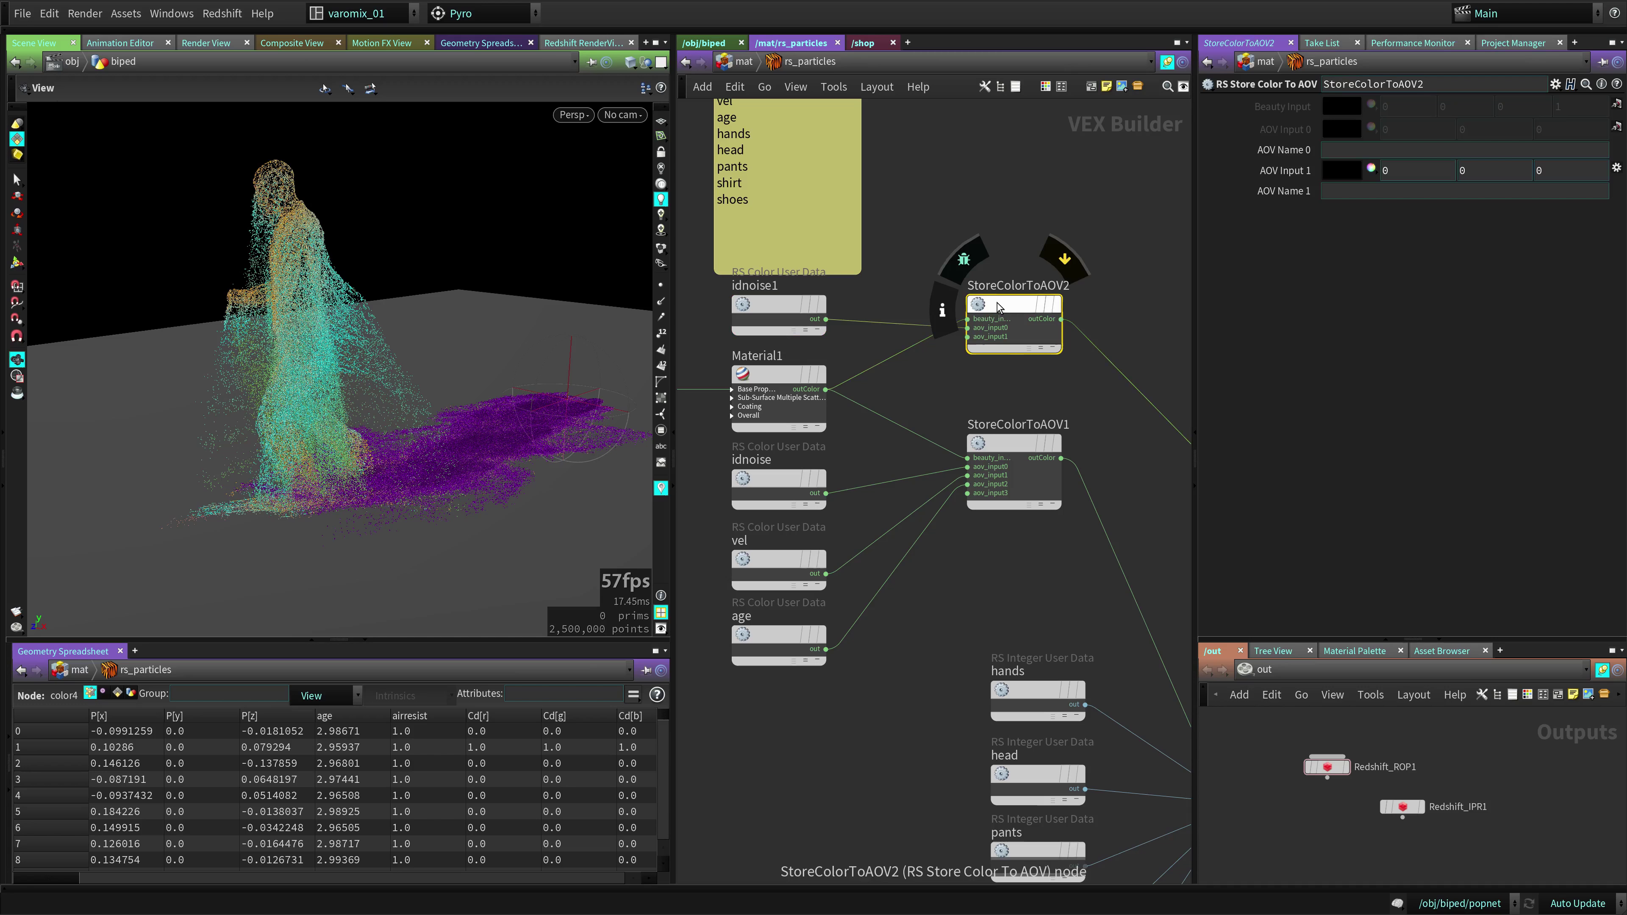
{"action": "left_click", "coordinate": [1351, 151]}
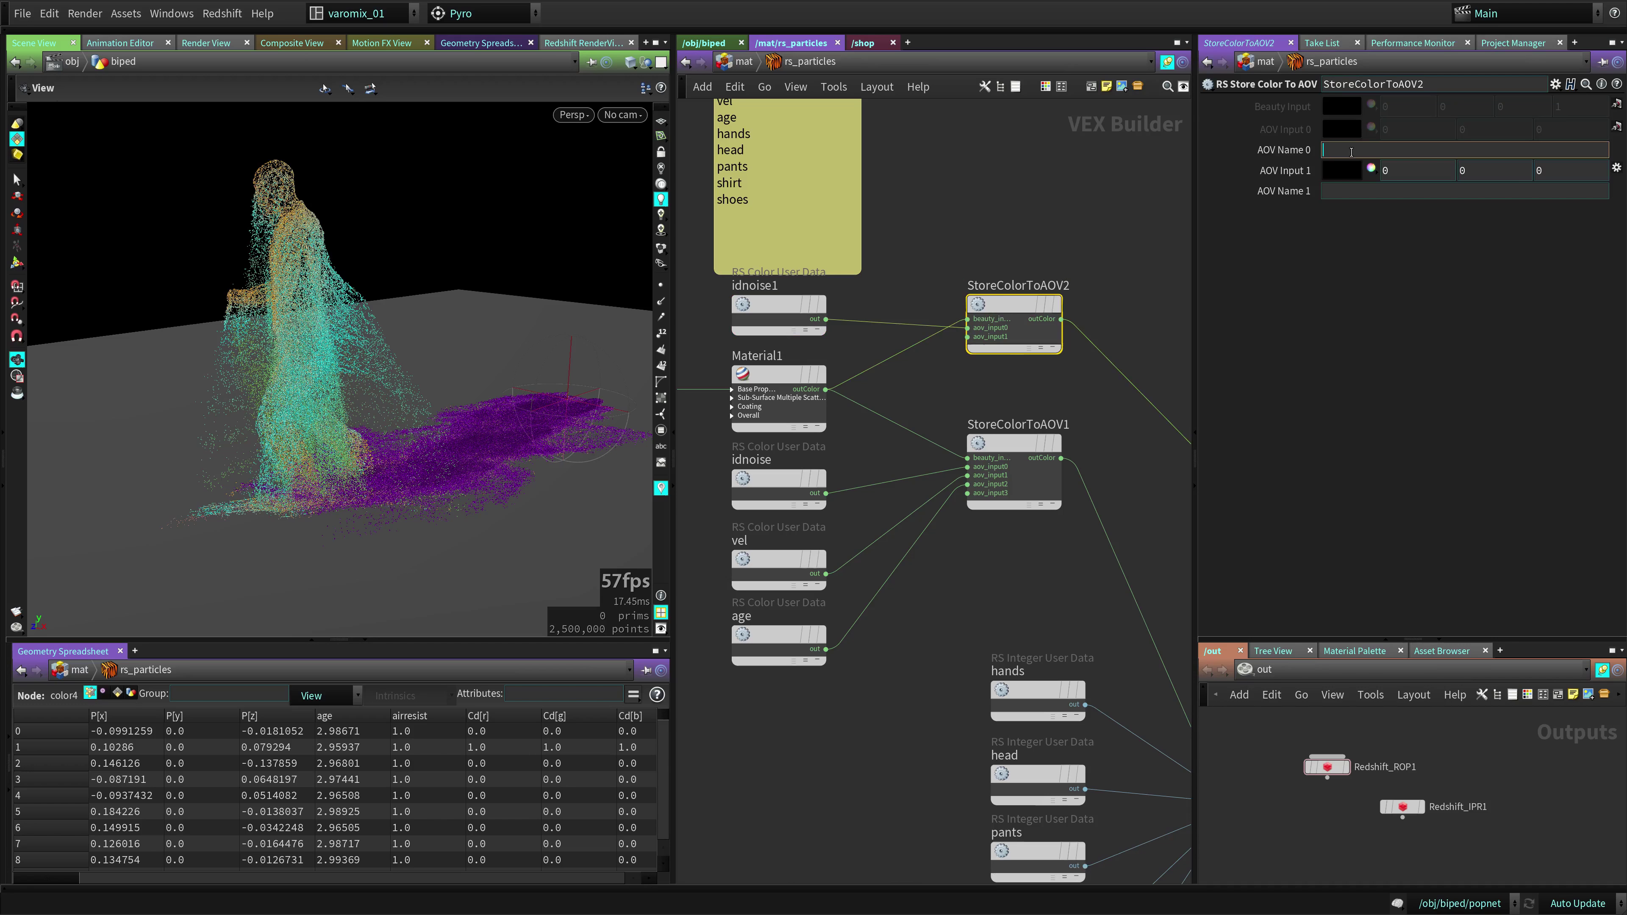
{"action": "key", "text": "Return"}
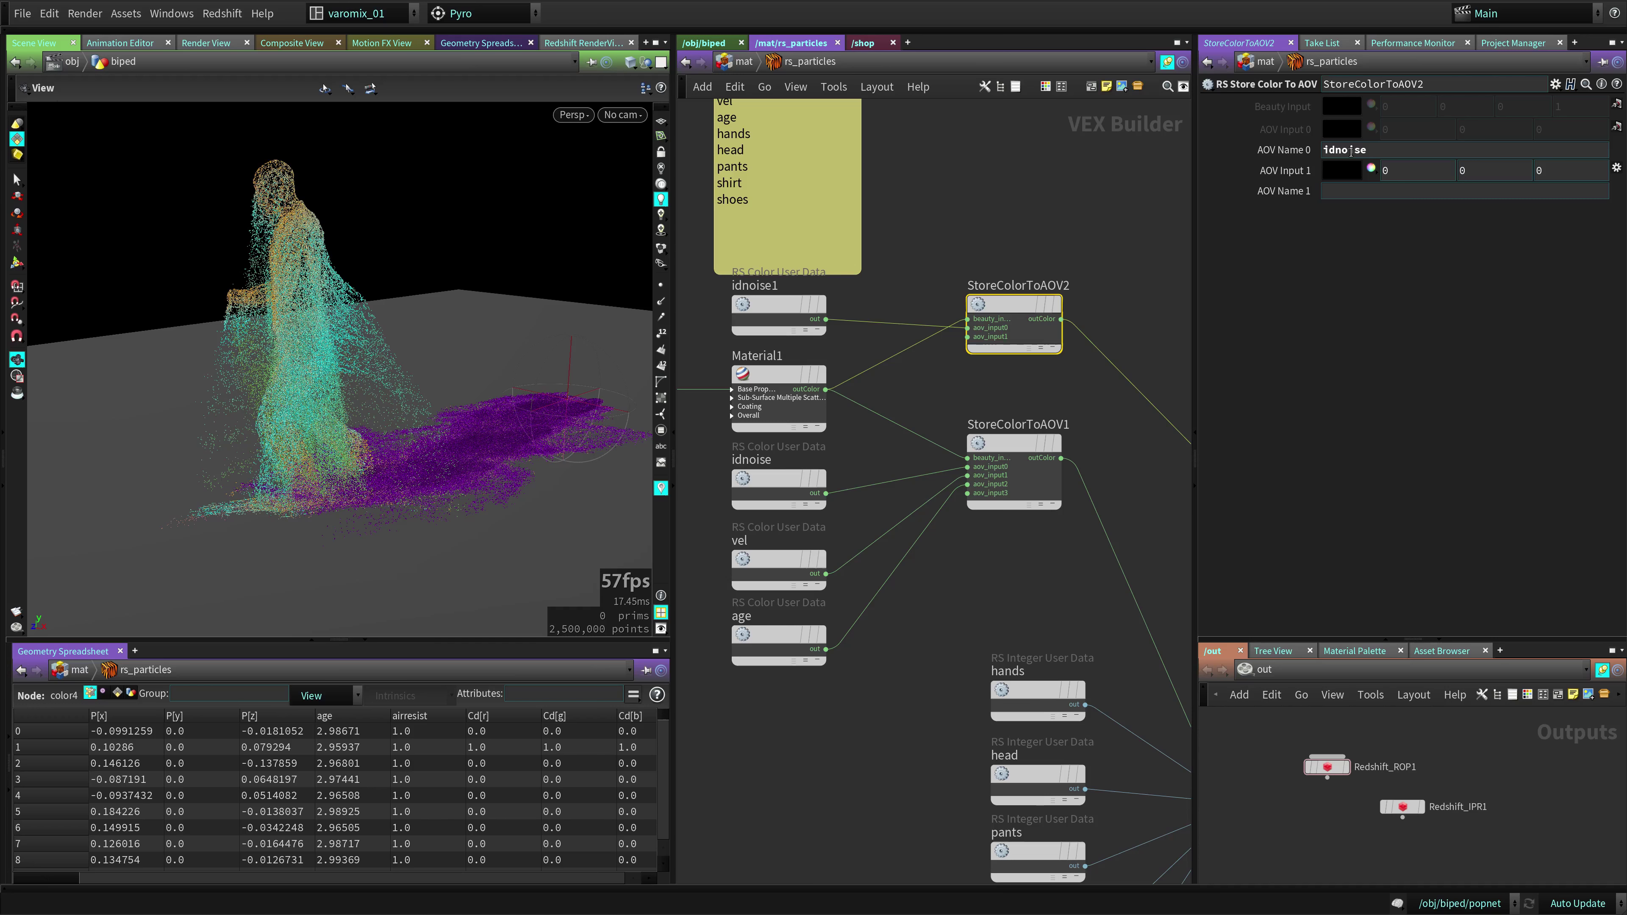
{"action": "double_click", "coordinate": [1381, 150]}
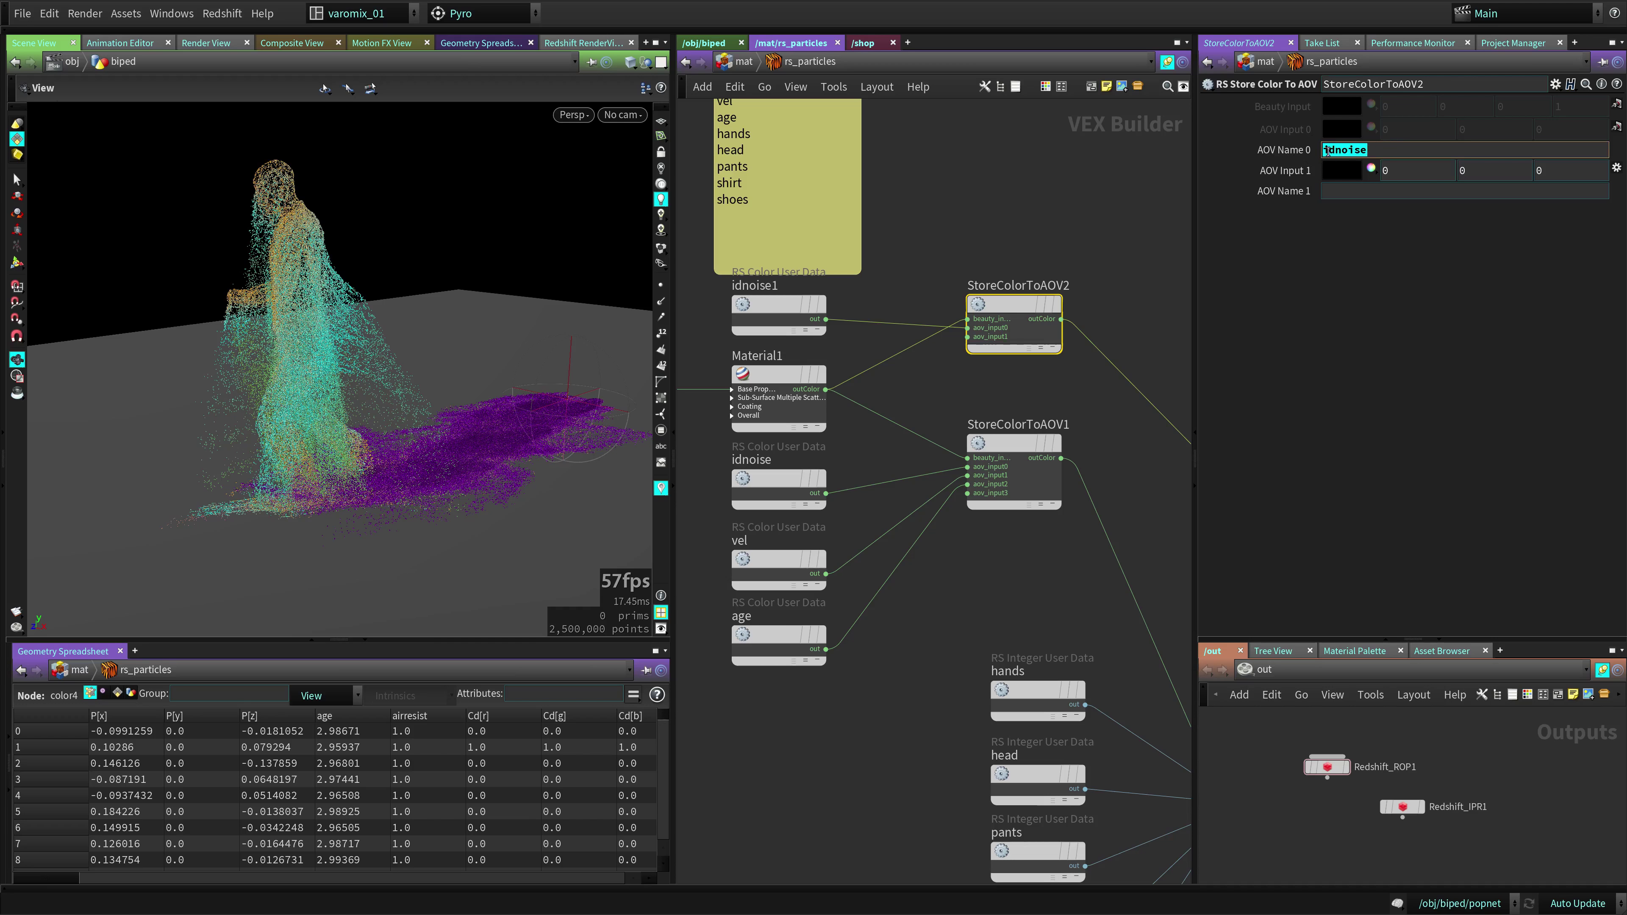
{"action": "left_click", "coordinate": [769, 314]}
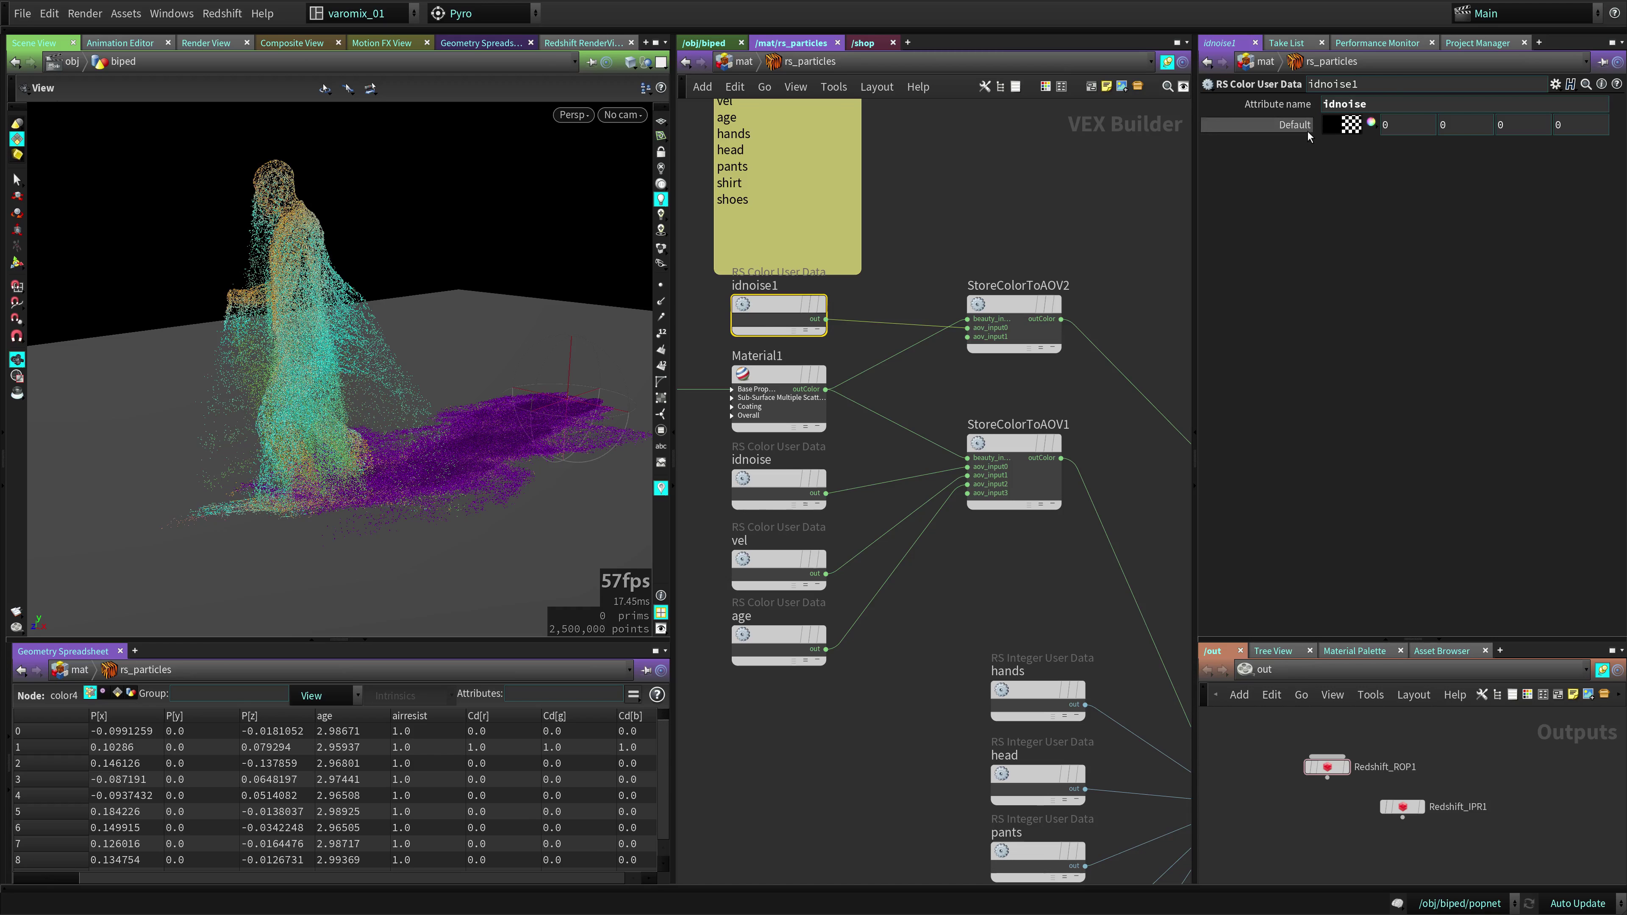
{"action": "left_click", "coordinate": [997, 311]}
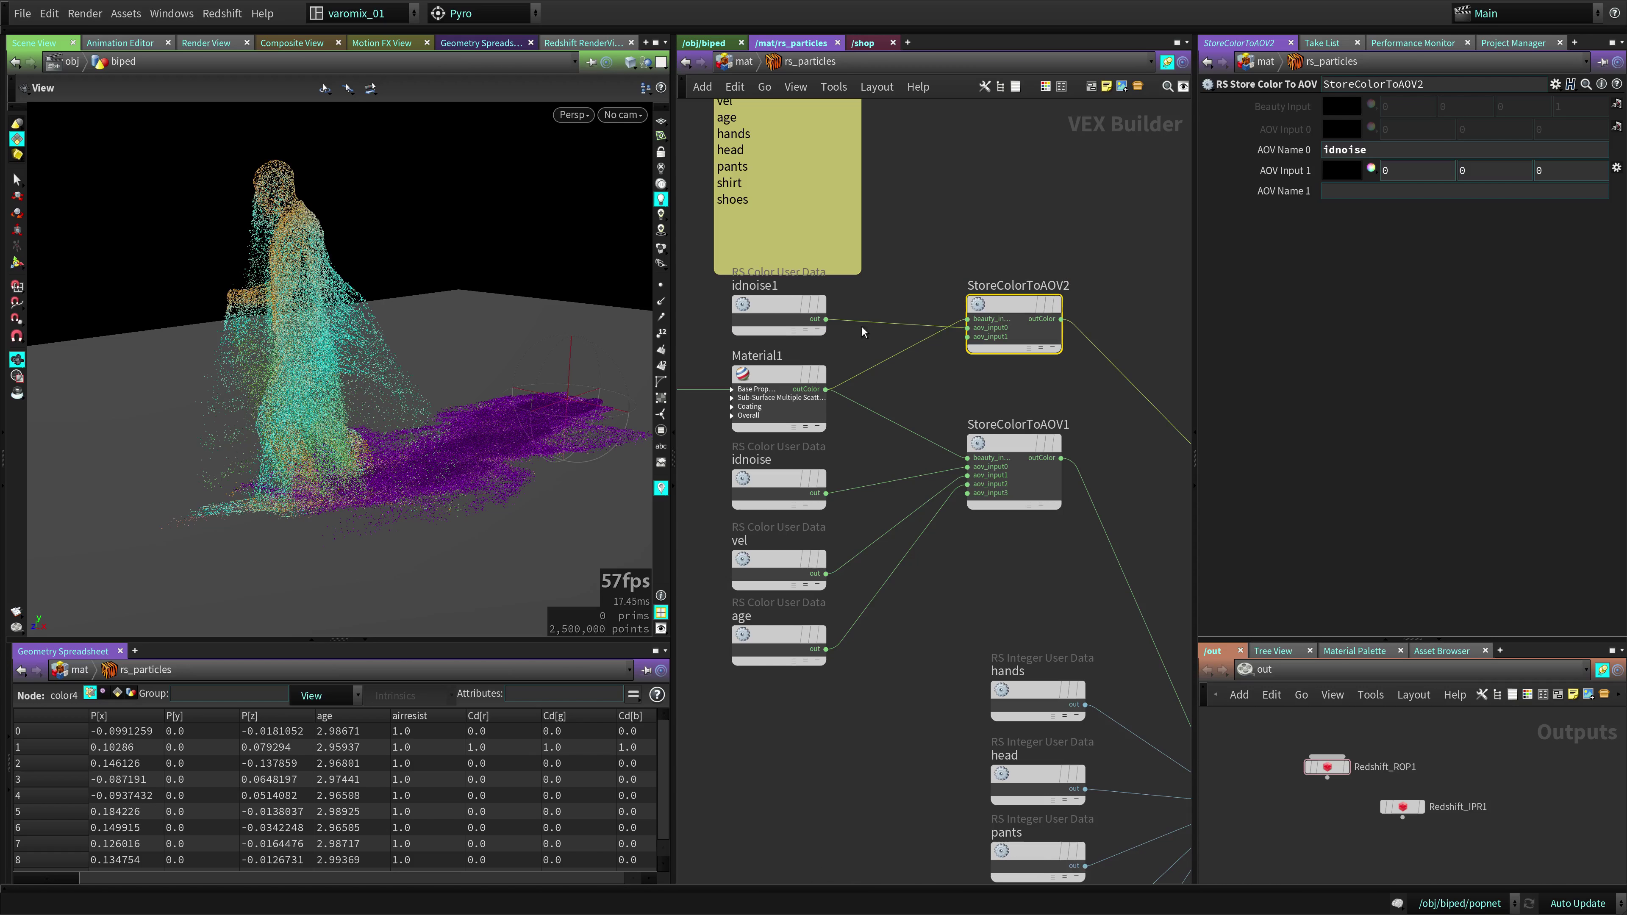
Delete the demonstration nodes idnoise1 and StoreColorToAOV2
{"action": "middle_click_drag", "start_coordinate": [1046, 438], "coordinate": [890, 422]}
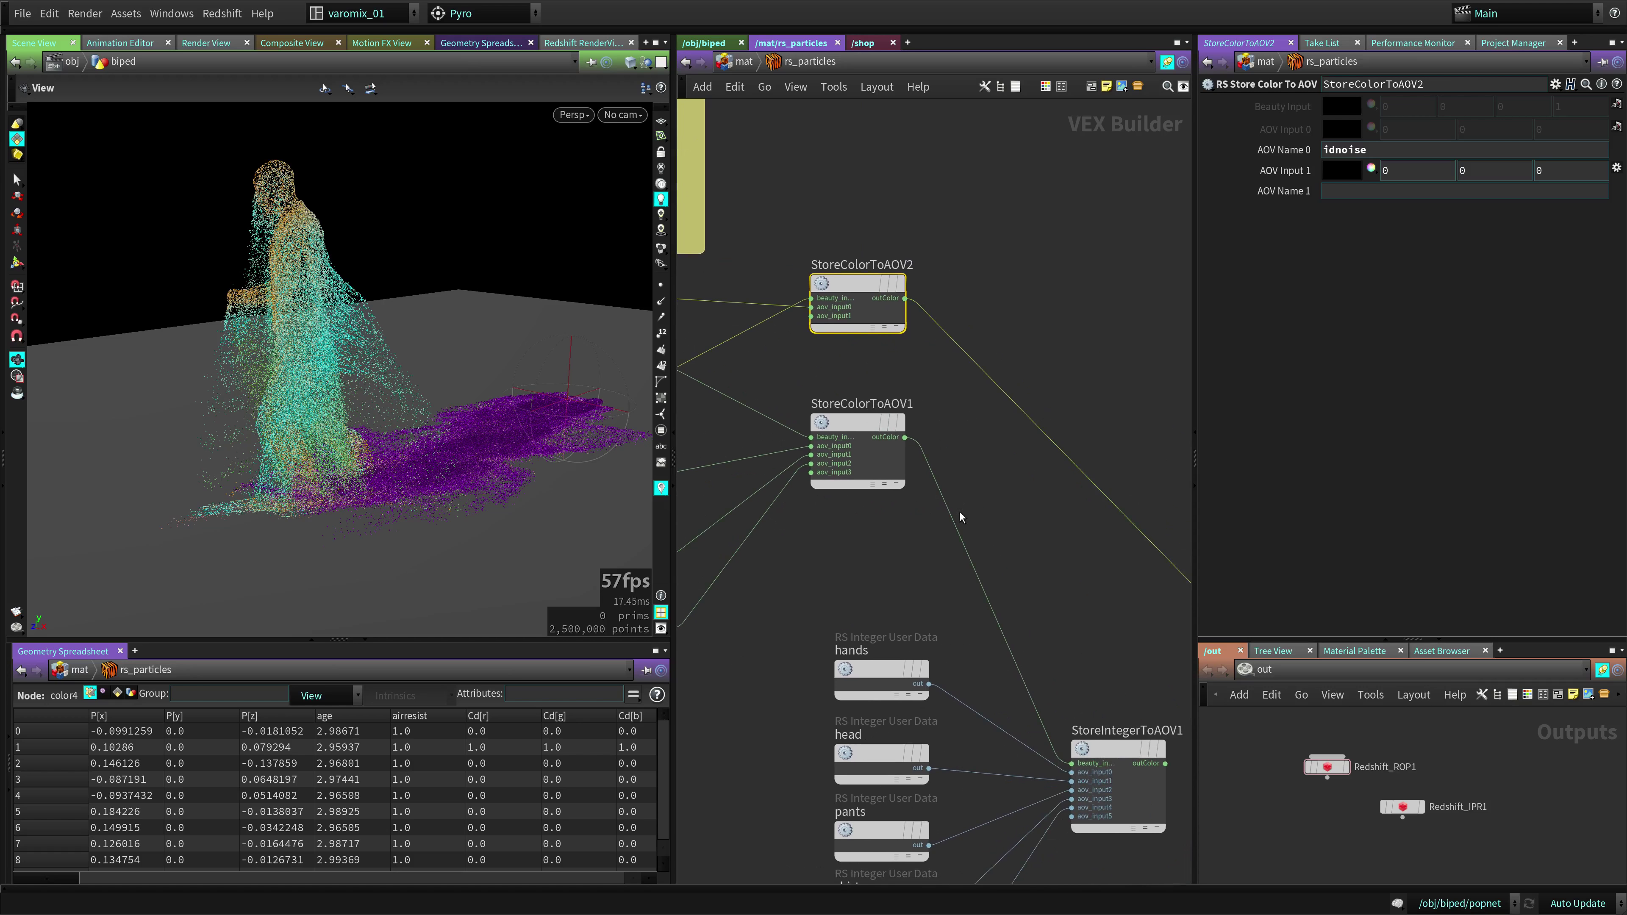
{"action": "middle_click_drag", "start_coordinate": [960, 517], "coordinate": [1091, 567]}
{"action": "left_click_drag", "start_coordinate": [1075, 273], "coordinate": [964, 352]}
{"action": "left_click", "coordinate": [1096, 335]}
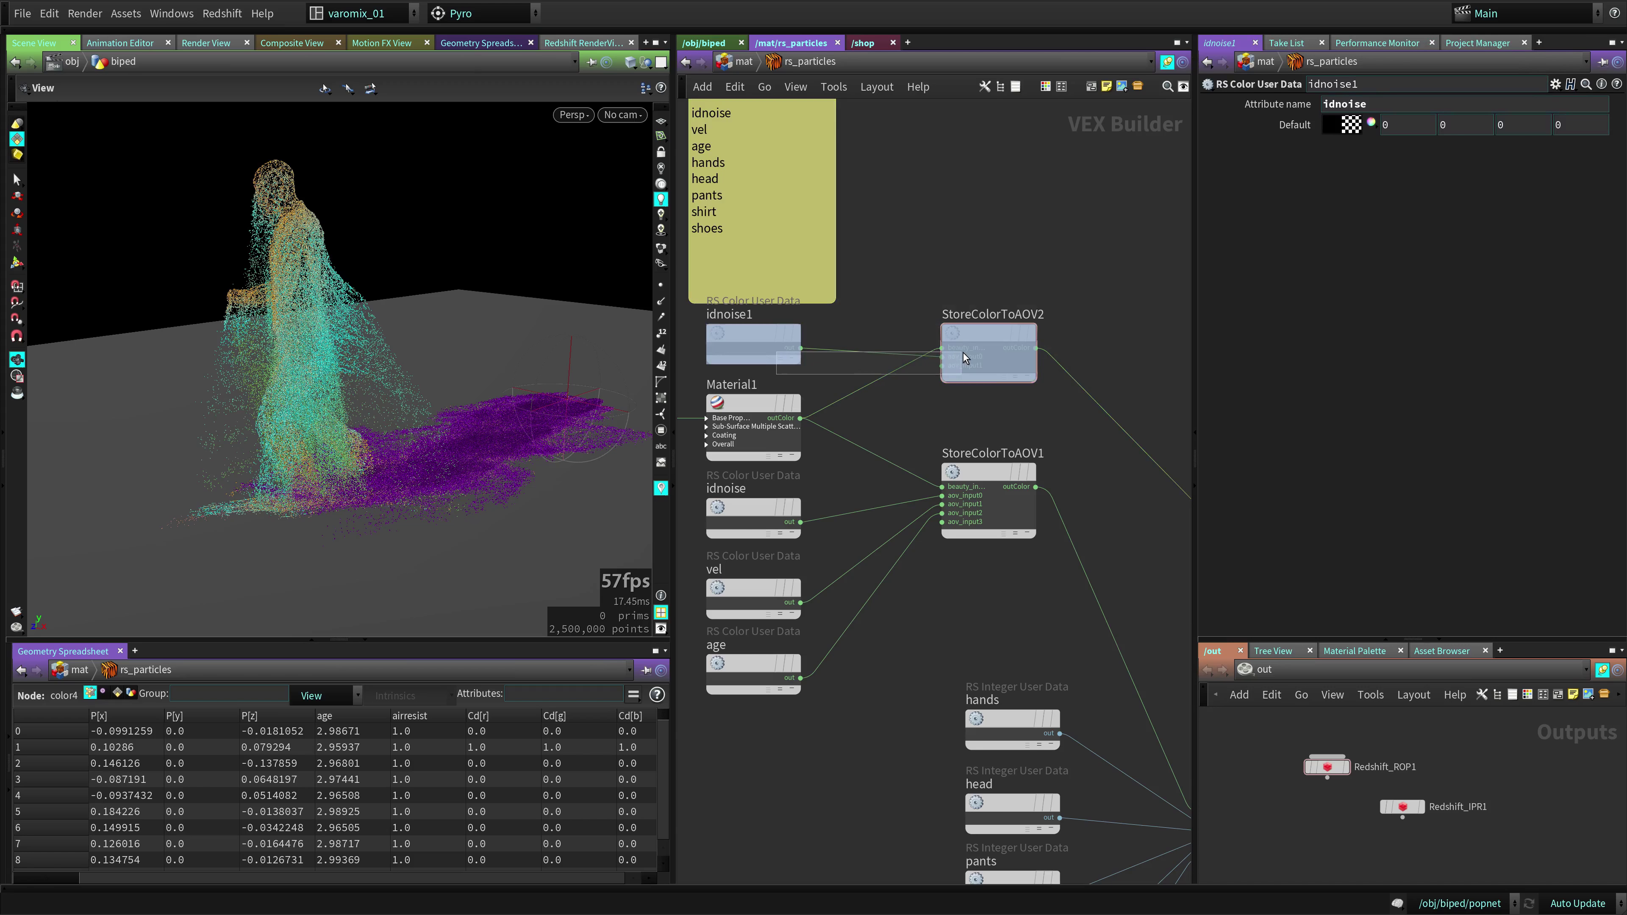
{"action": "key", "text": "Delete"}
Reconnect StoreIntegerToAOV1's outColor to the Surface input of redshift_material1
{"action": "middle_click_drag", "start_coordinate": [1111, 393], "coordinate": [939, 328]}
{"action": "scroll", "coordinate": [940, 328], "scroll_direction": "down", "scroll_amount": 1}
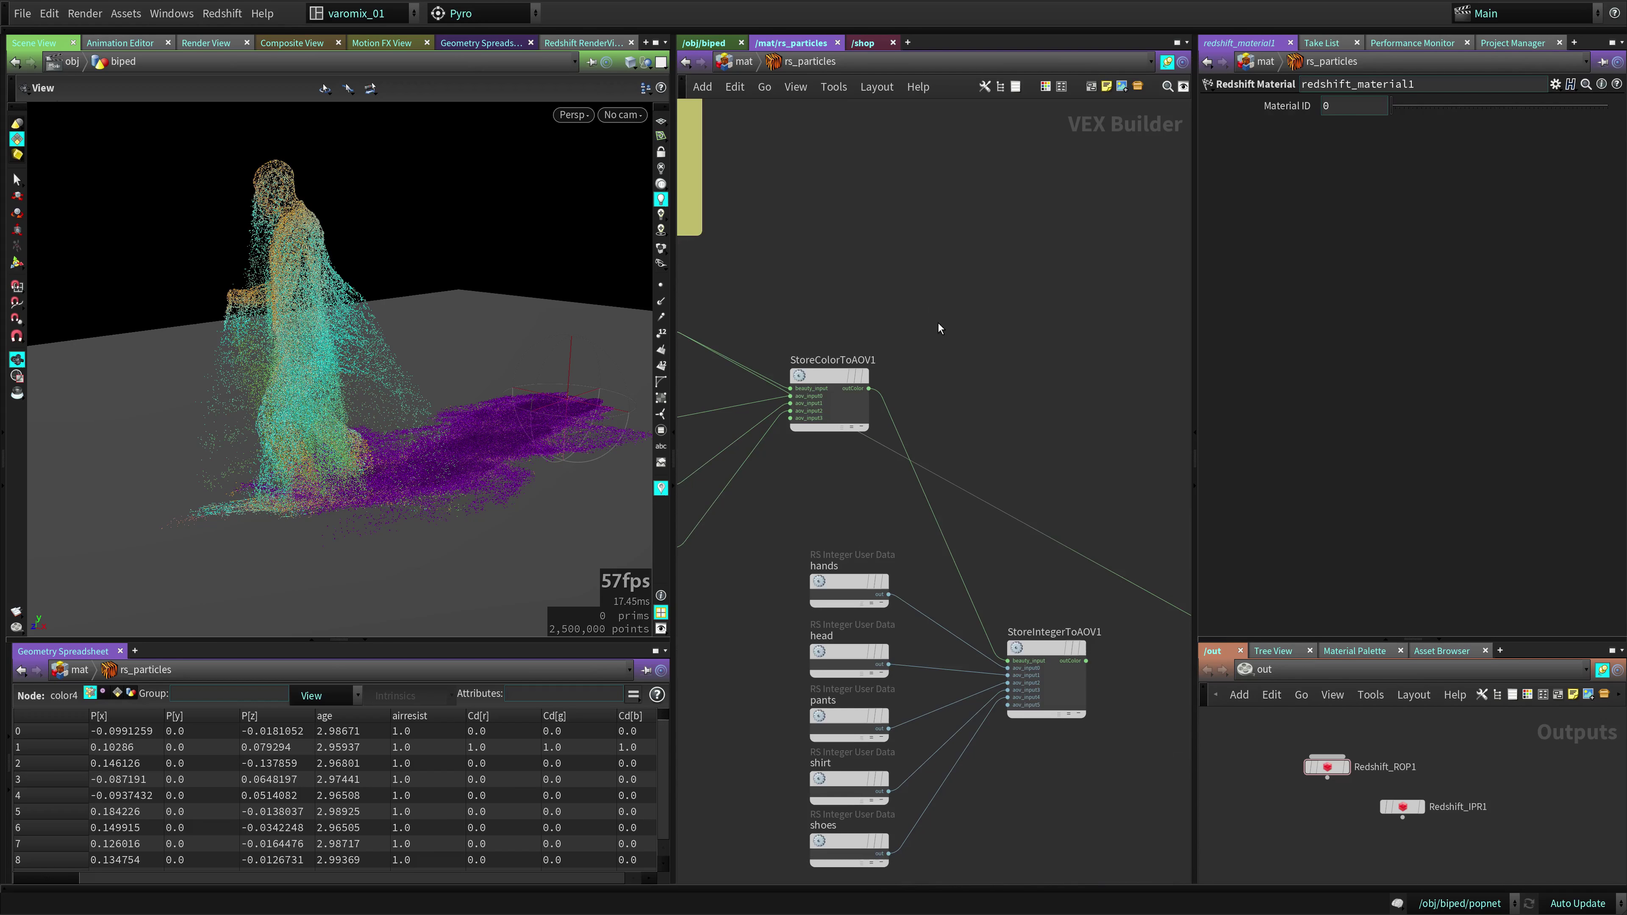
{"action": "middle_click_drag", "start_coordinate": [1108, 594], "coordinate": [925, 443]}
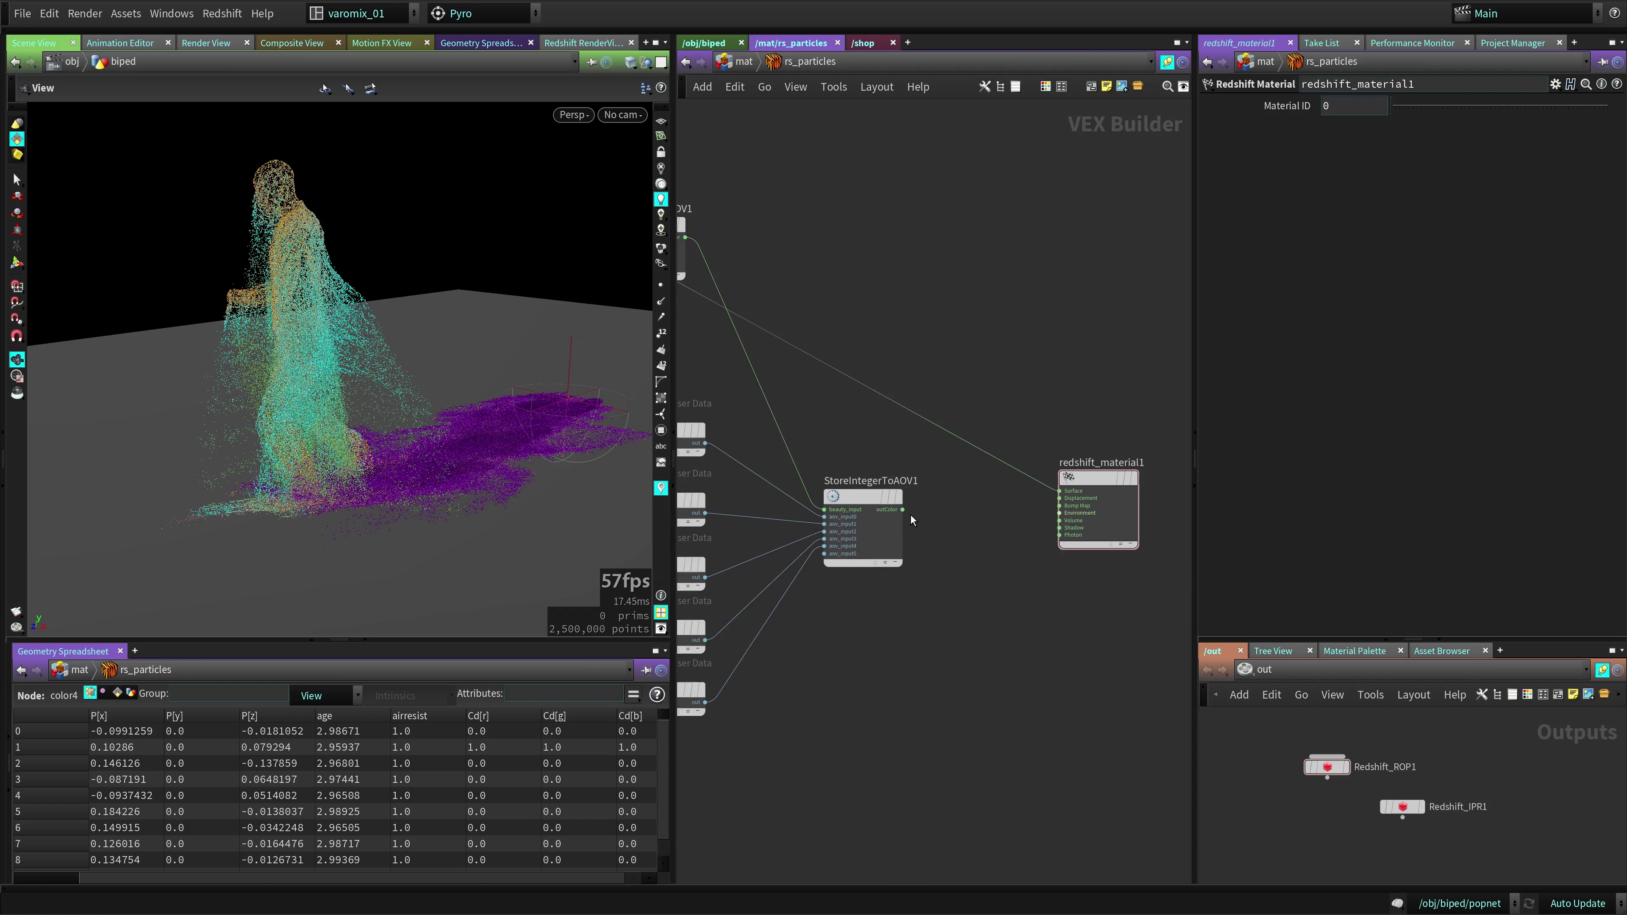
{"action": "left_click_drag", "start_coordinate": [904, 510], "coordinate": [1060, 491]}
Inspect the attribute name expressions on the vel and age color user data nodes
{"action": "key", "text": "h"}
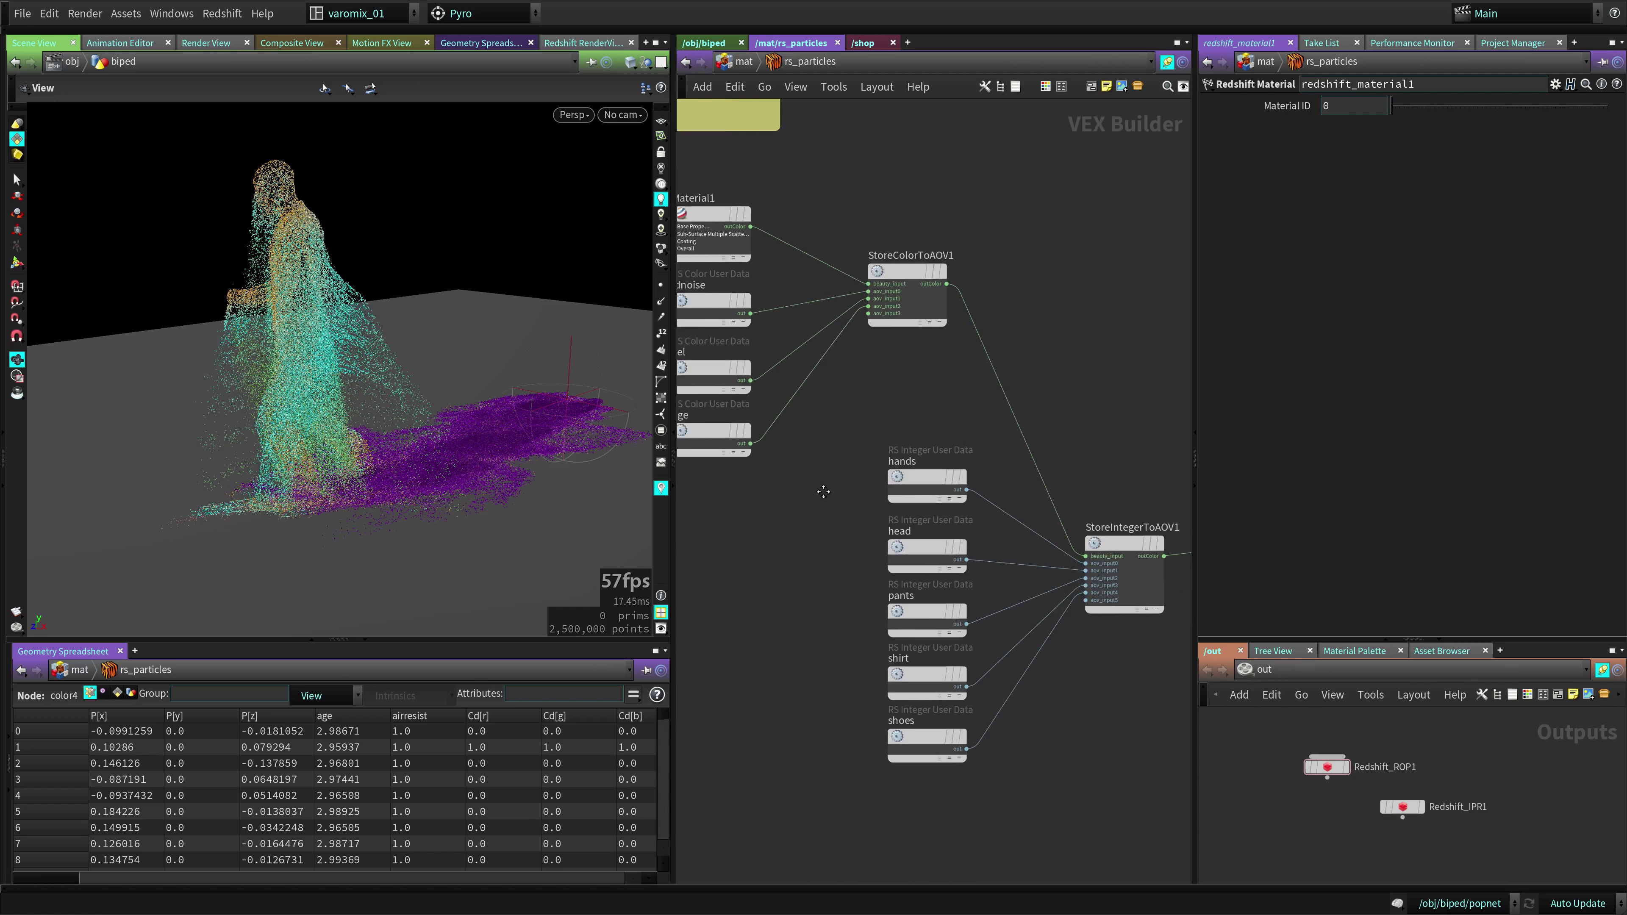
{"action": "left_click", "coordinate": [890, 462]}
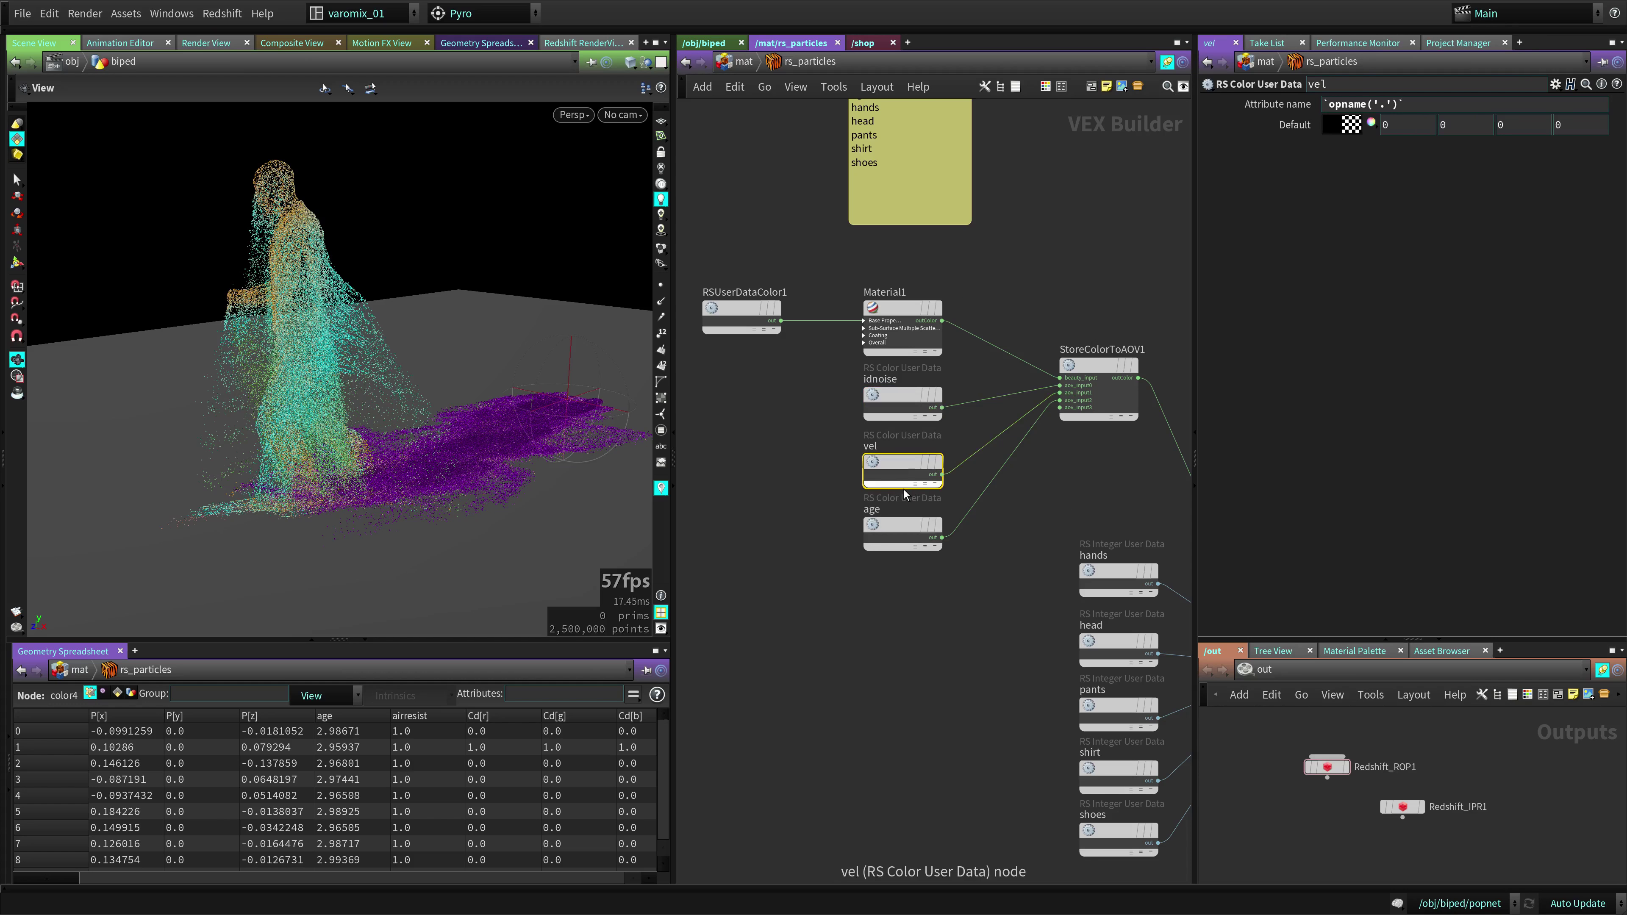
{"action": "mouse_move", "coordinate": [900, 470]}
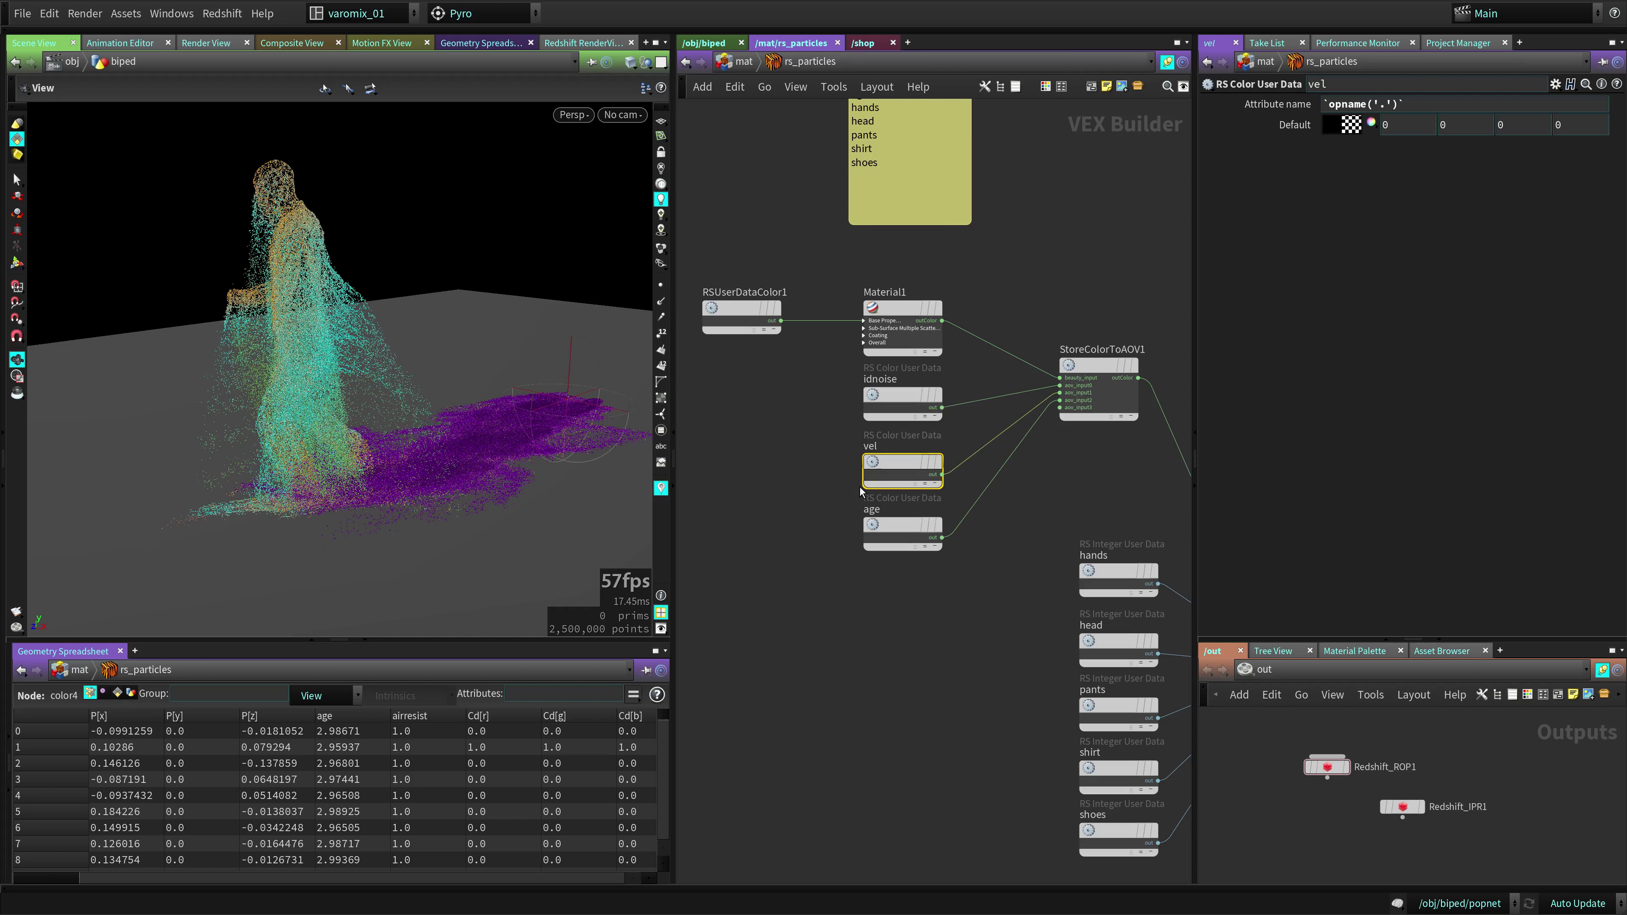
{"action": "left_click", "coordinate": [873, 526]}
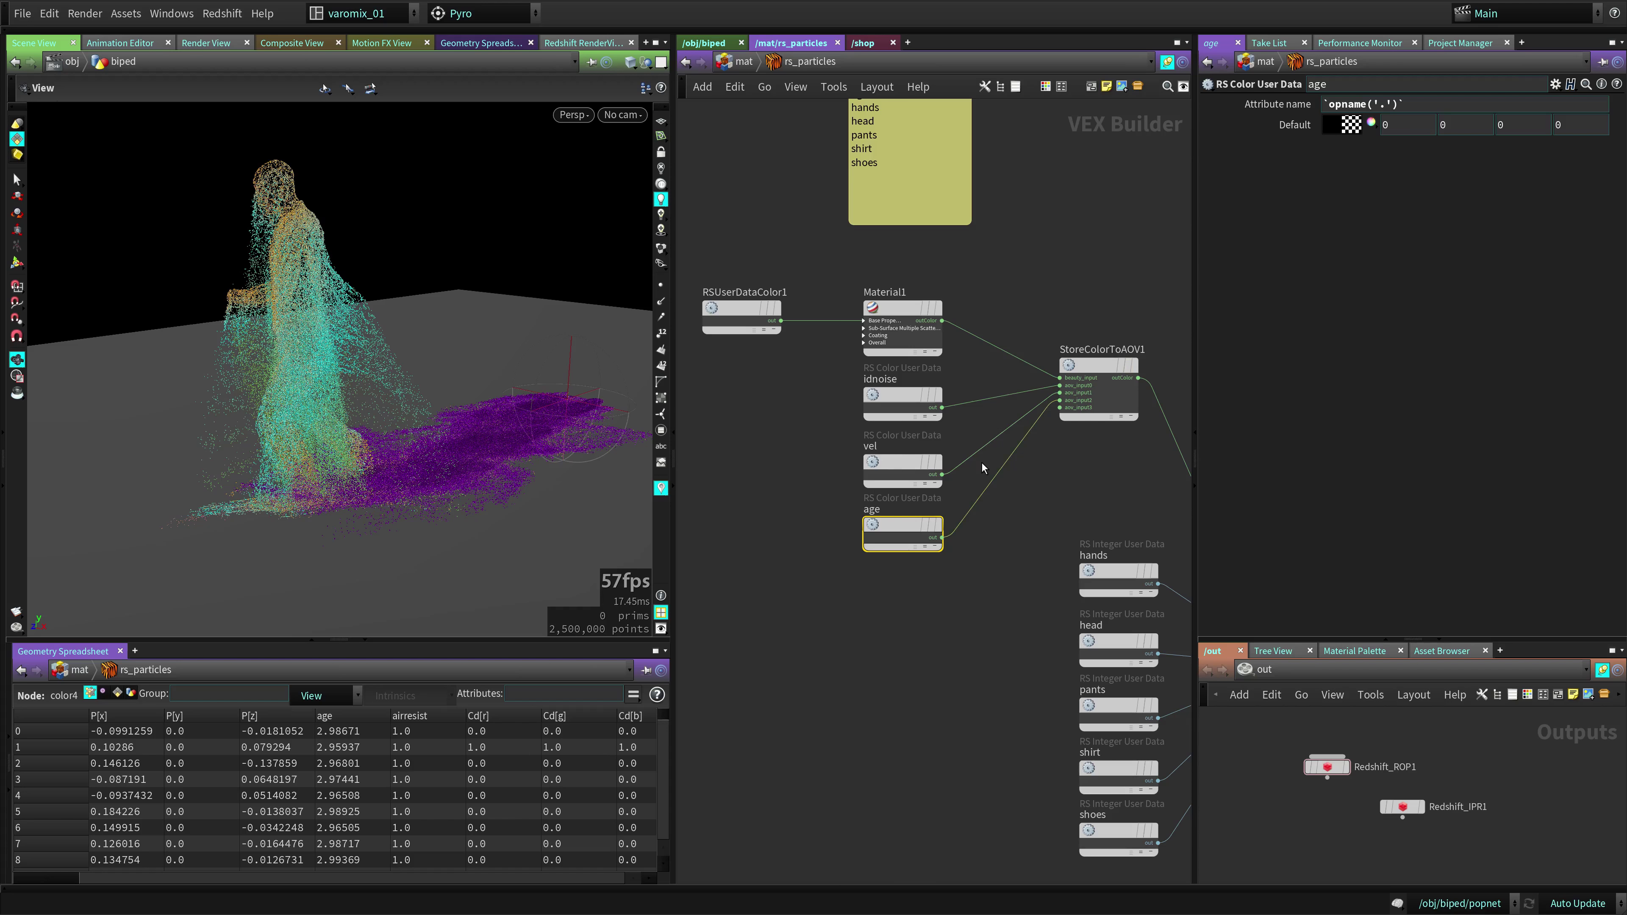
Switch the vel node's attribute name to its evaluated value and back to the expression
{"action": "left_click", "coordinate": [890, 463]}
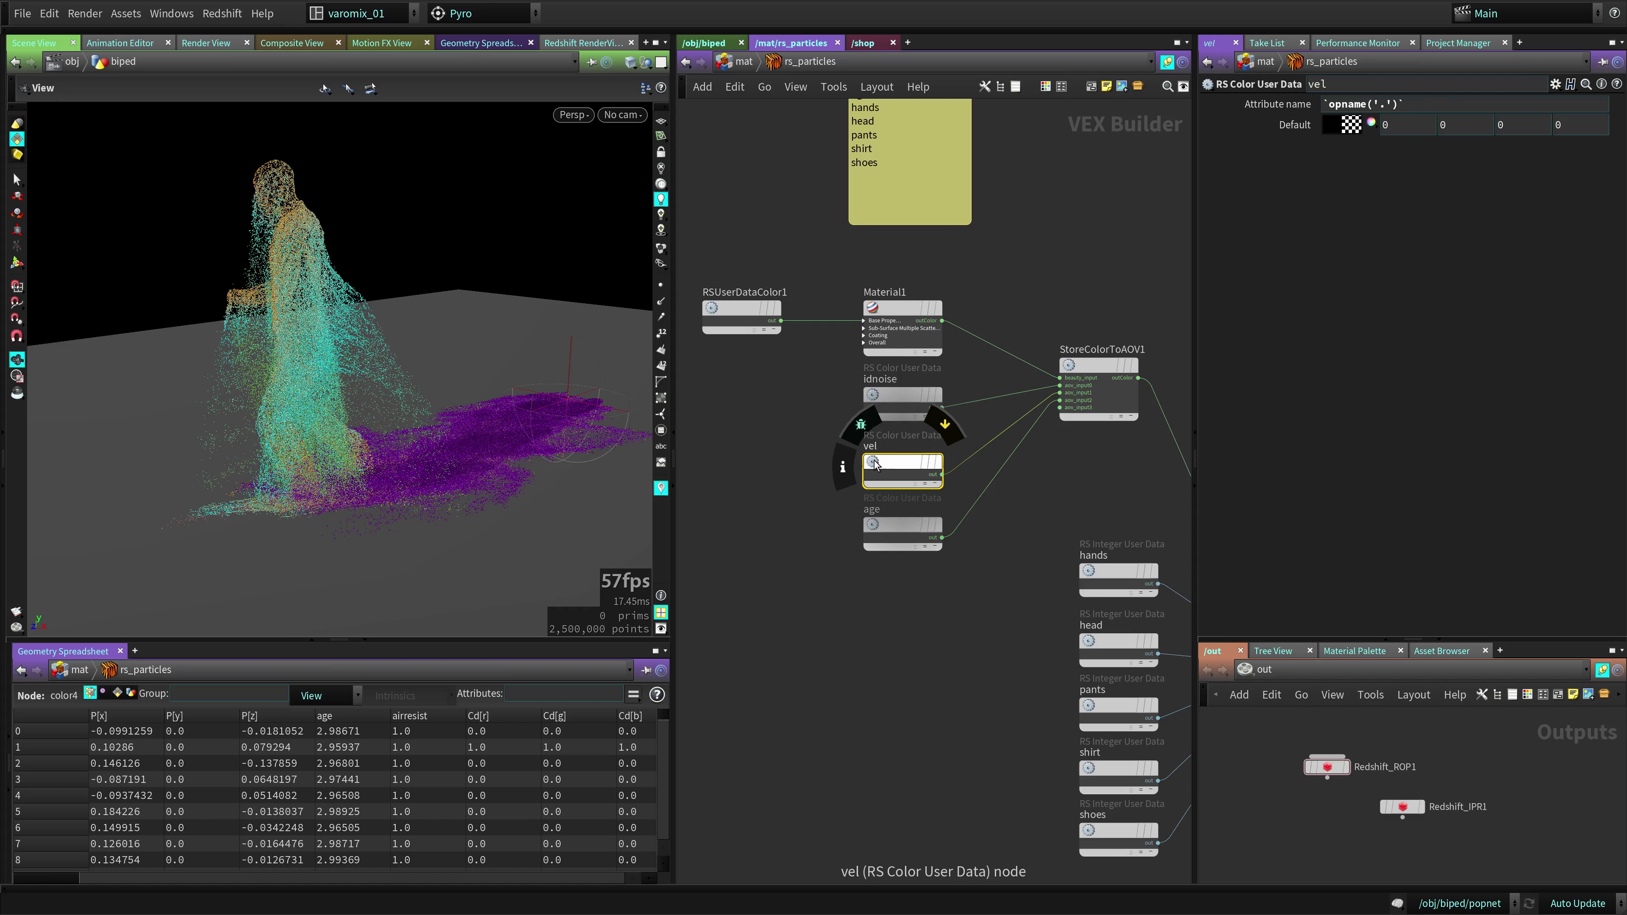
{"action": "left_click", "coordinate": [1298, 109]}
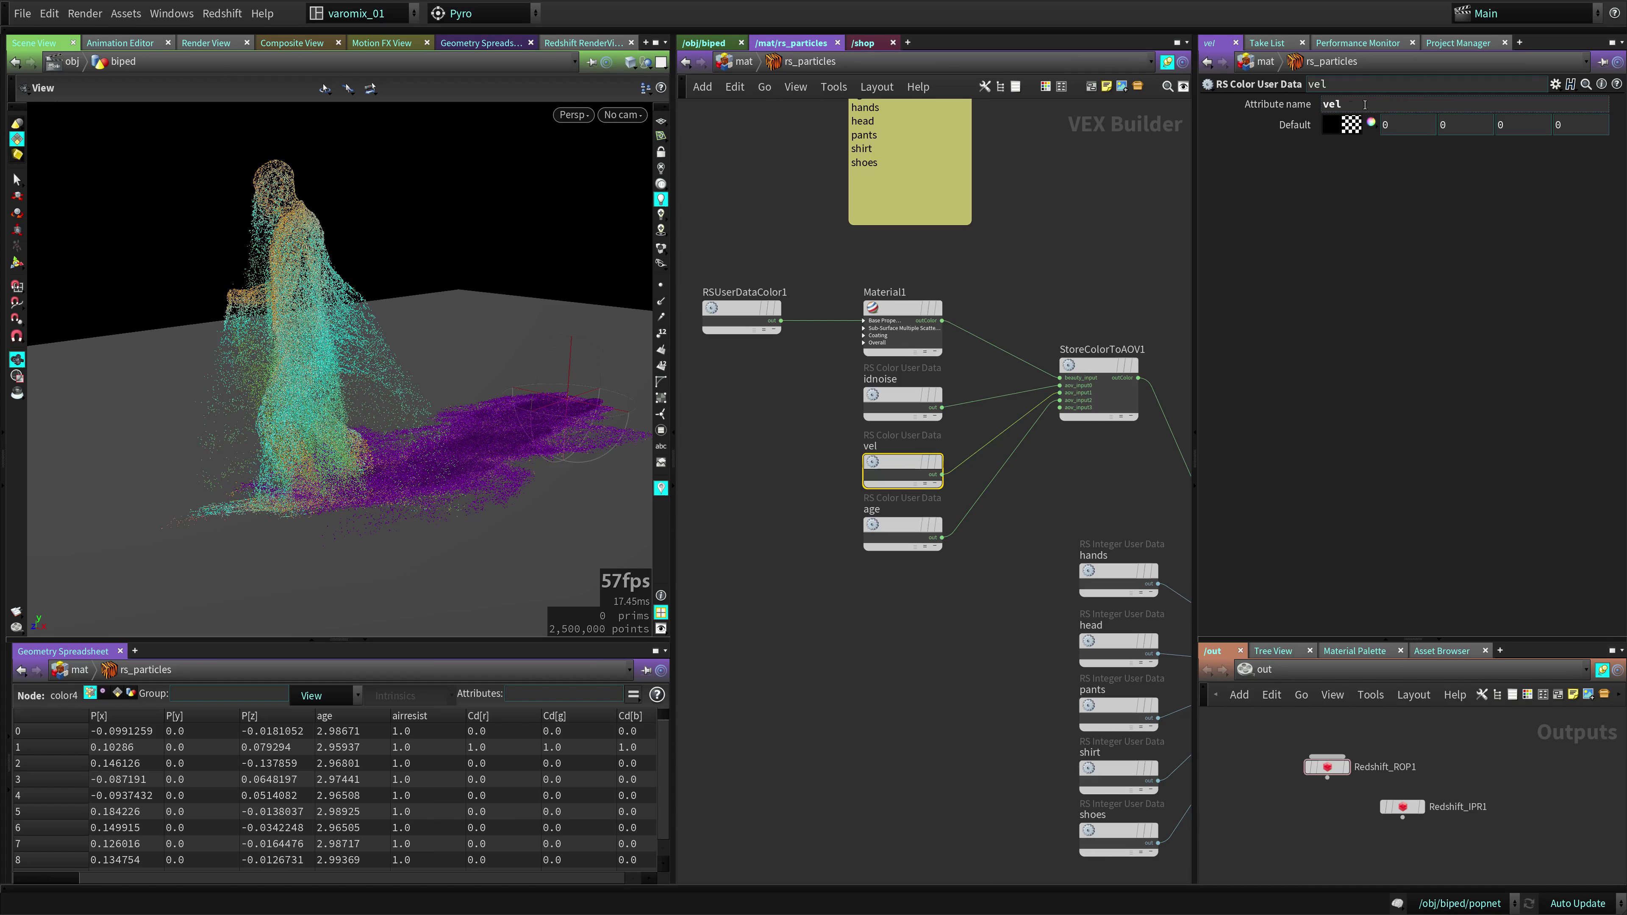
{"action": "left_click", "coordinate": [1261, 103]}
{"action": "middle_click_drag", "start_coordinate": [1015, 585], "coordinate": [744, 477]}
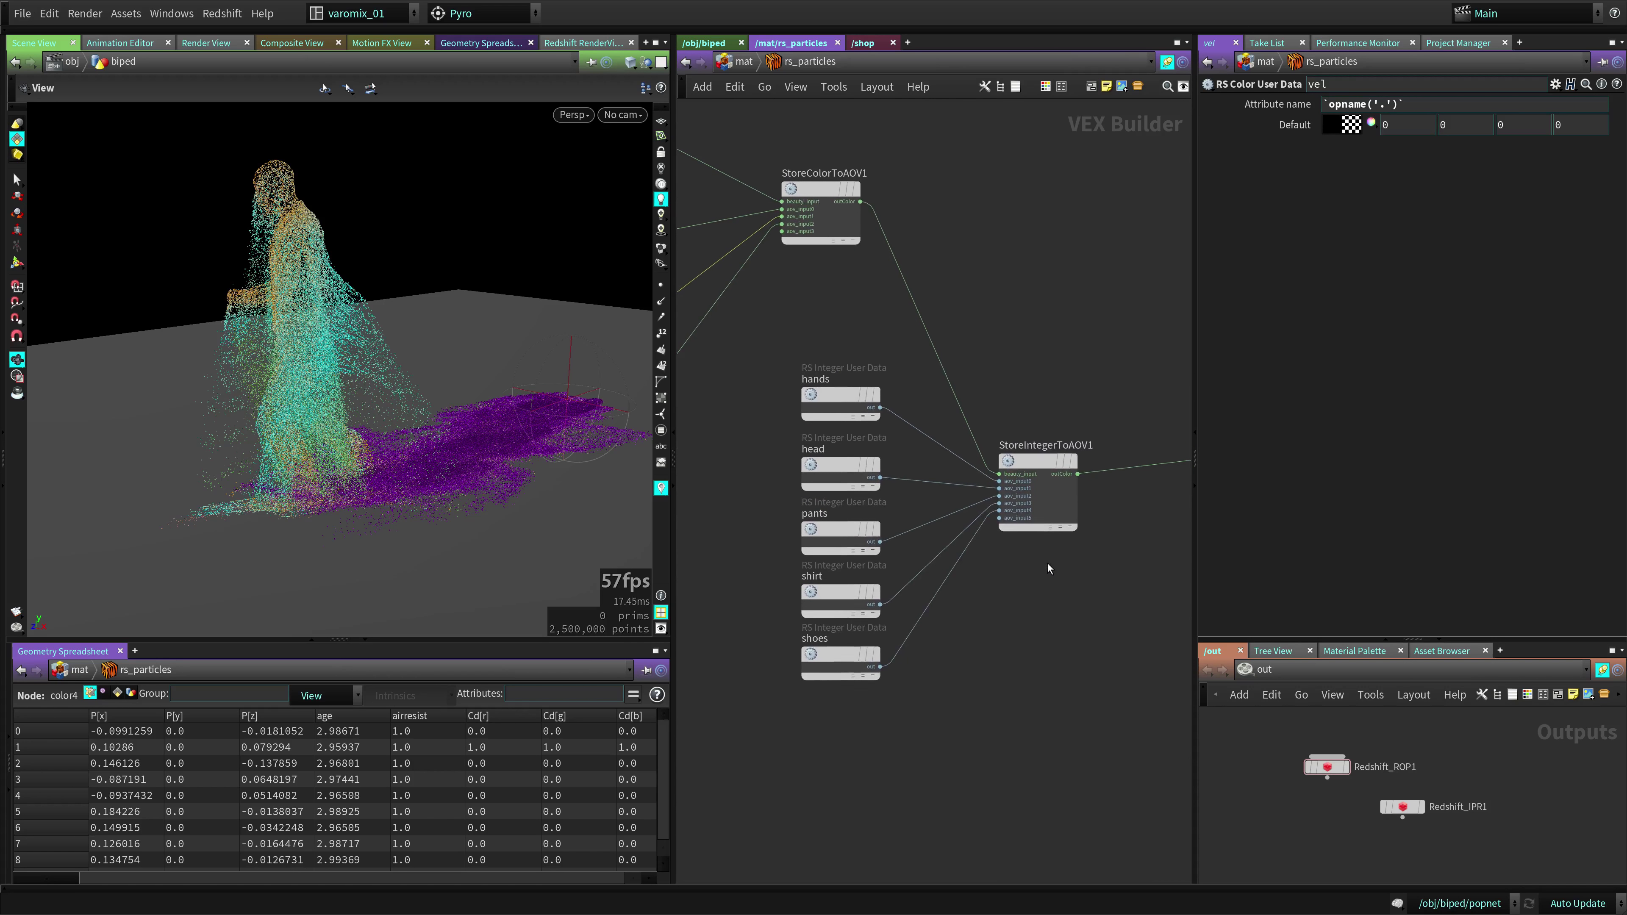
Move the StoreIntegerToAOV1 node up to line up with the hands node and view its AOV name settings
{"action": "left_click_drag", "start_coordinate": [1030, 451], "coordinate": [1037, 412]}
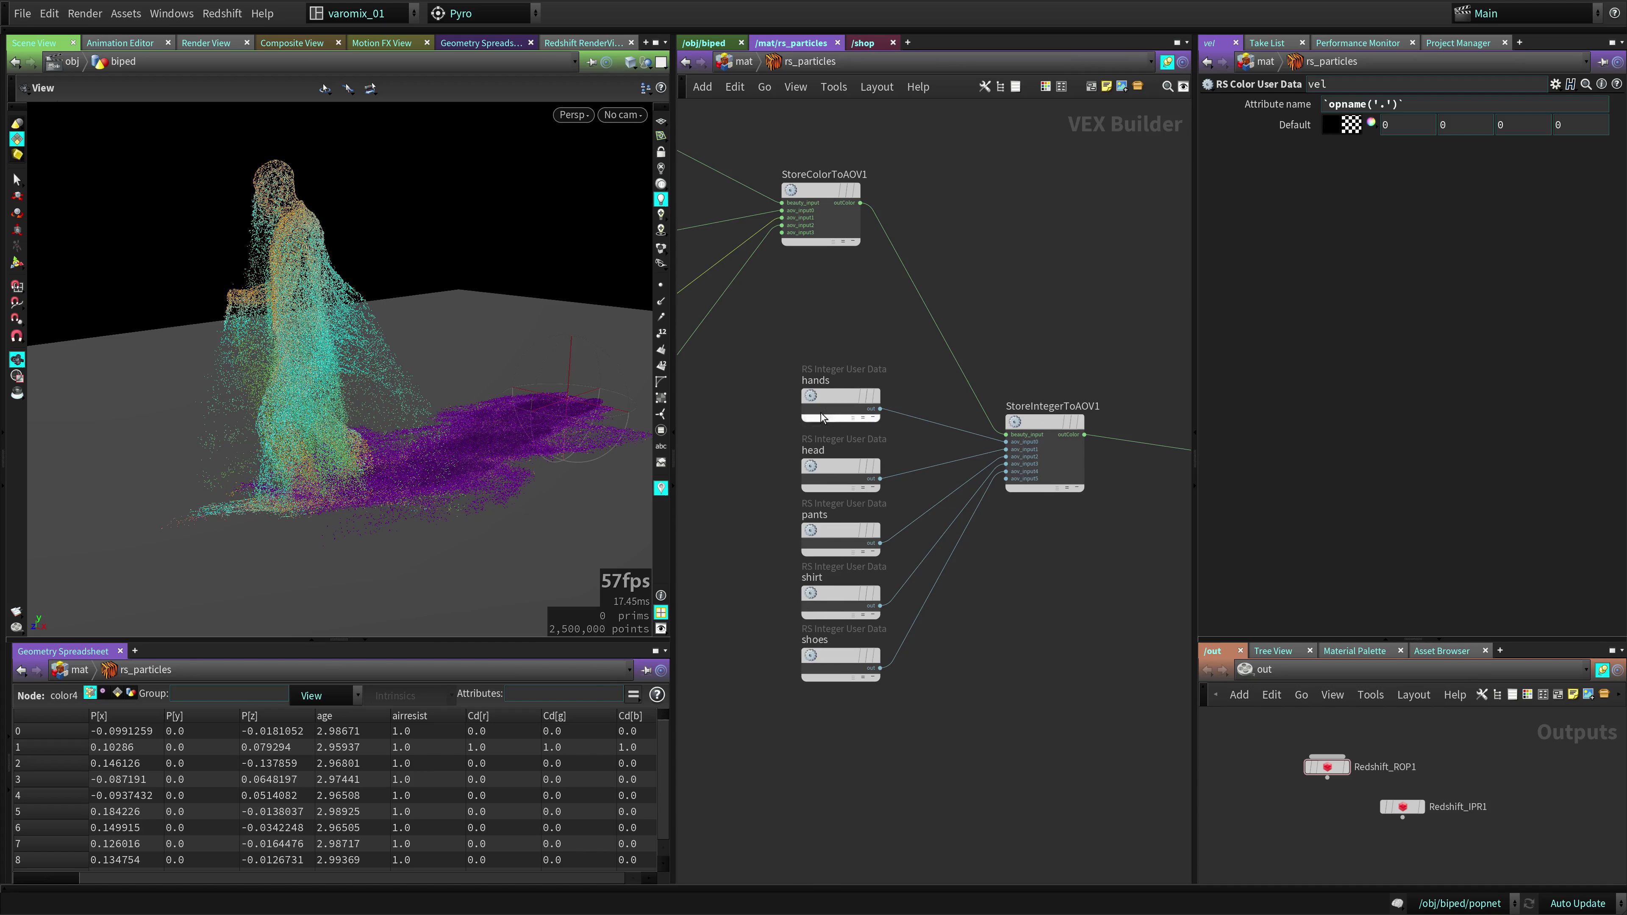
{"action": "left_click", "coordinate": [834, 398]}
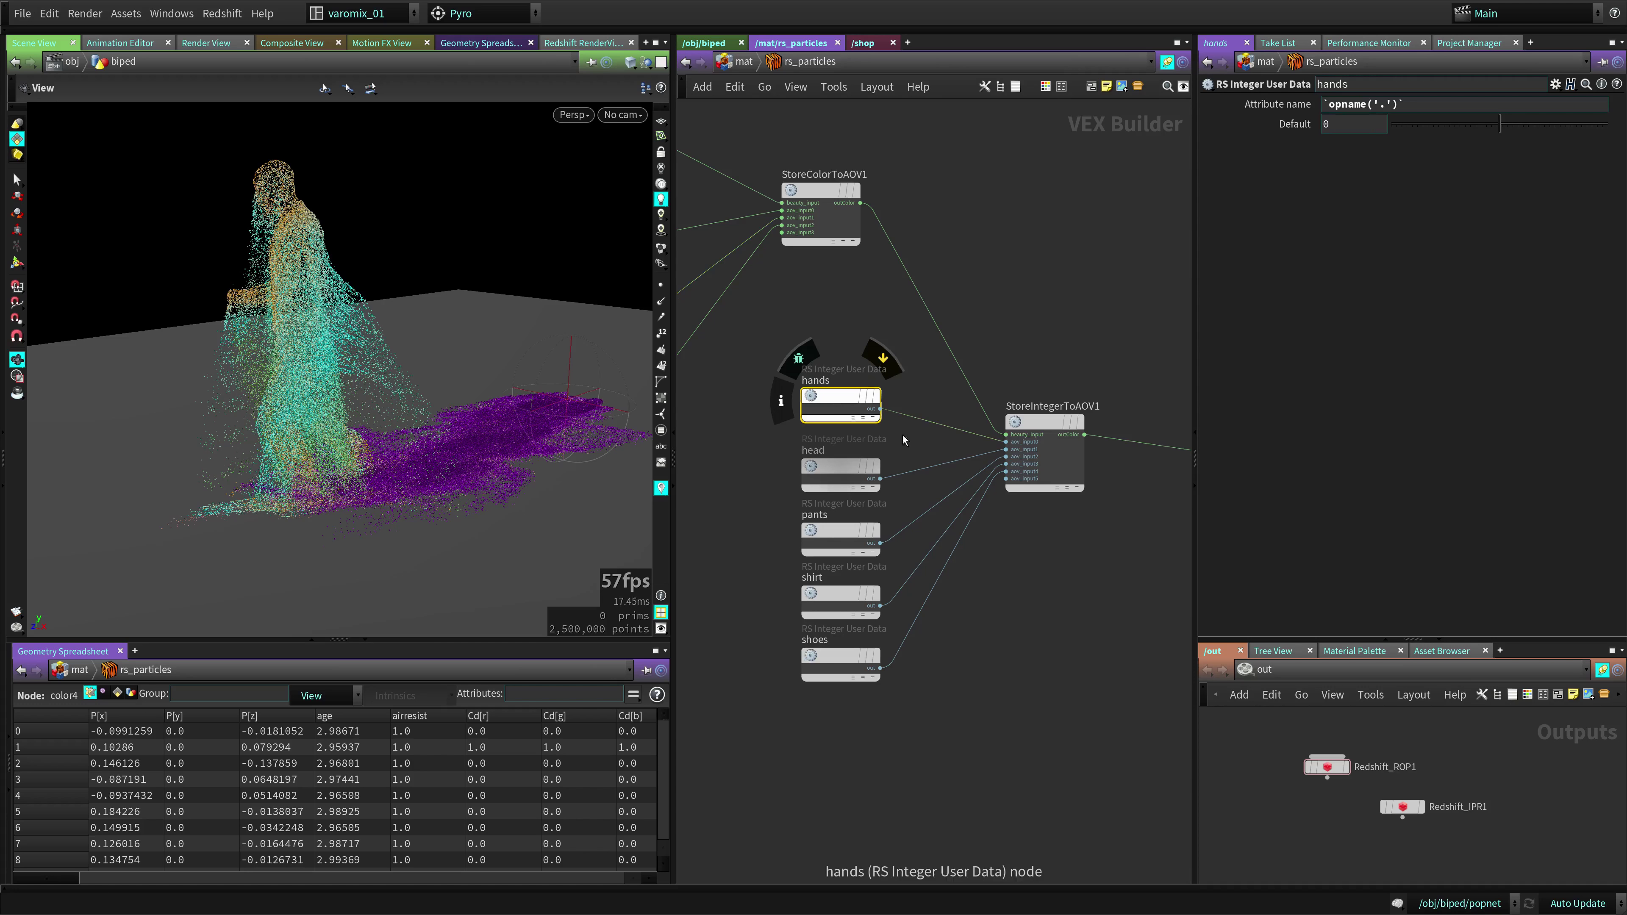
{"action": "left_click", "coordinate": [1046, 422]}
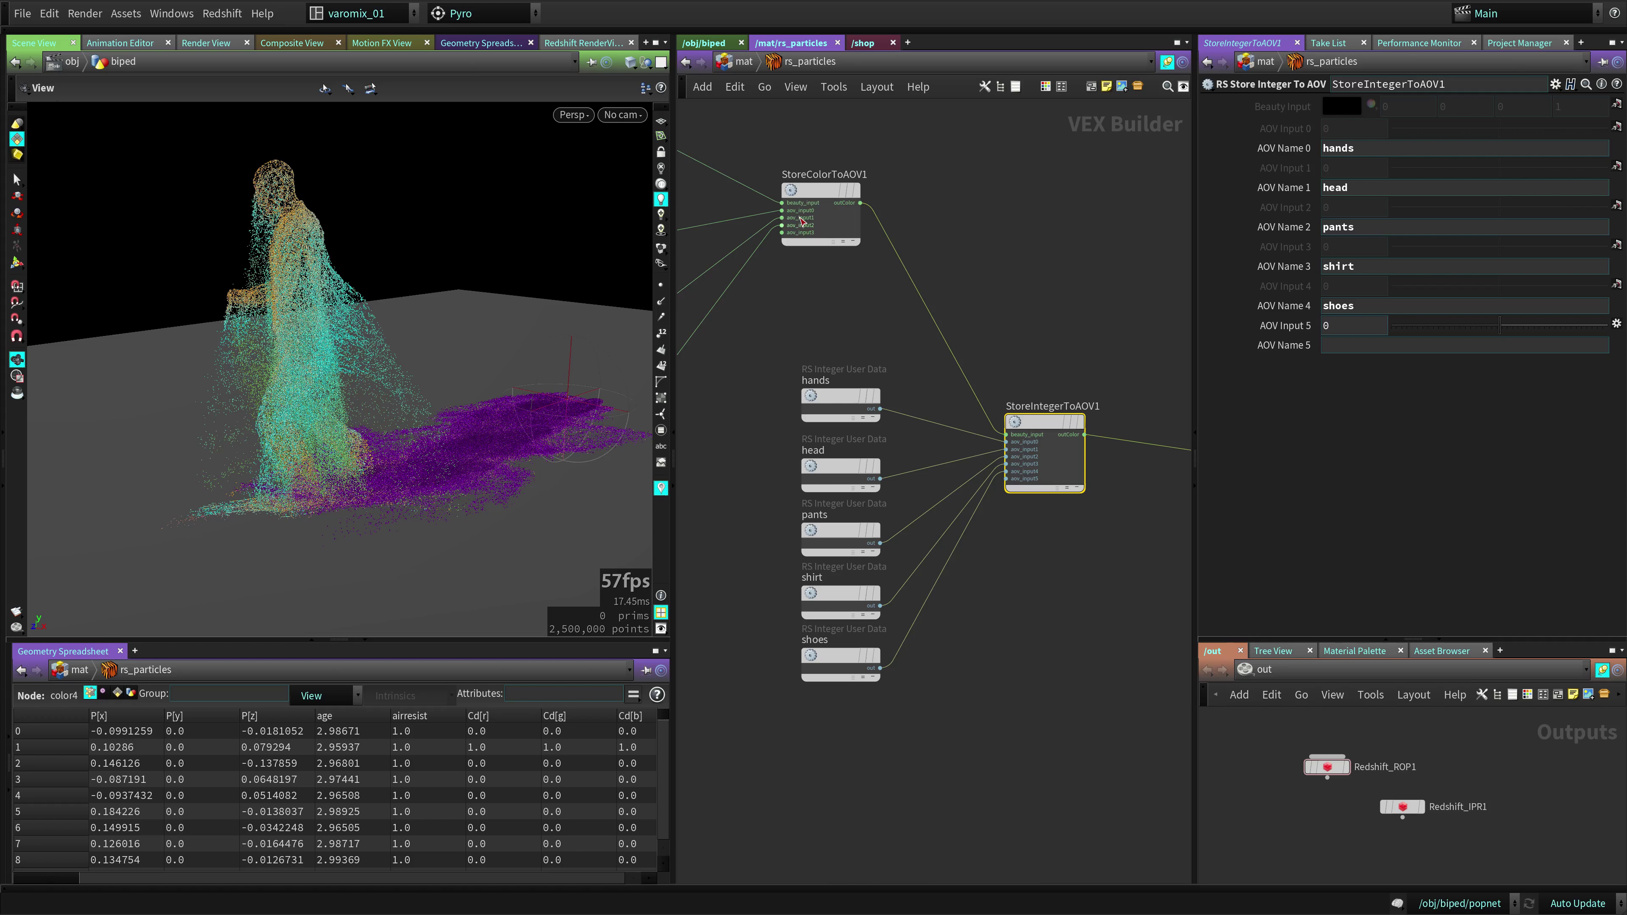
Inspect the attribute name expressions on the hands, head, pants, shirt and shoes integer user data nodes
{"action": "left_click", "coordinate": [848, 402]}
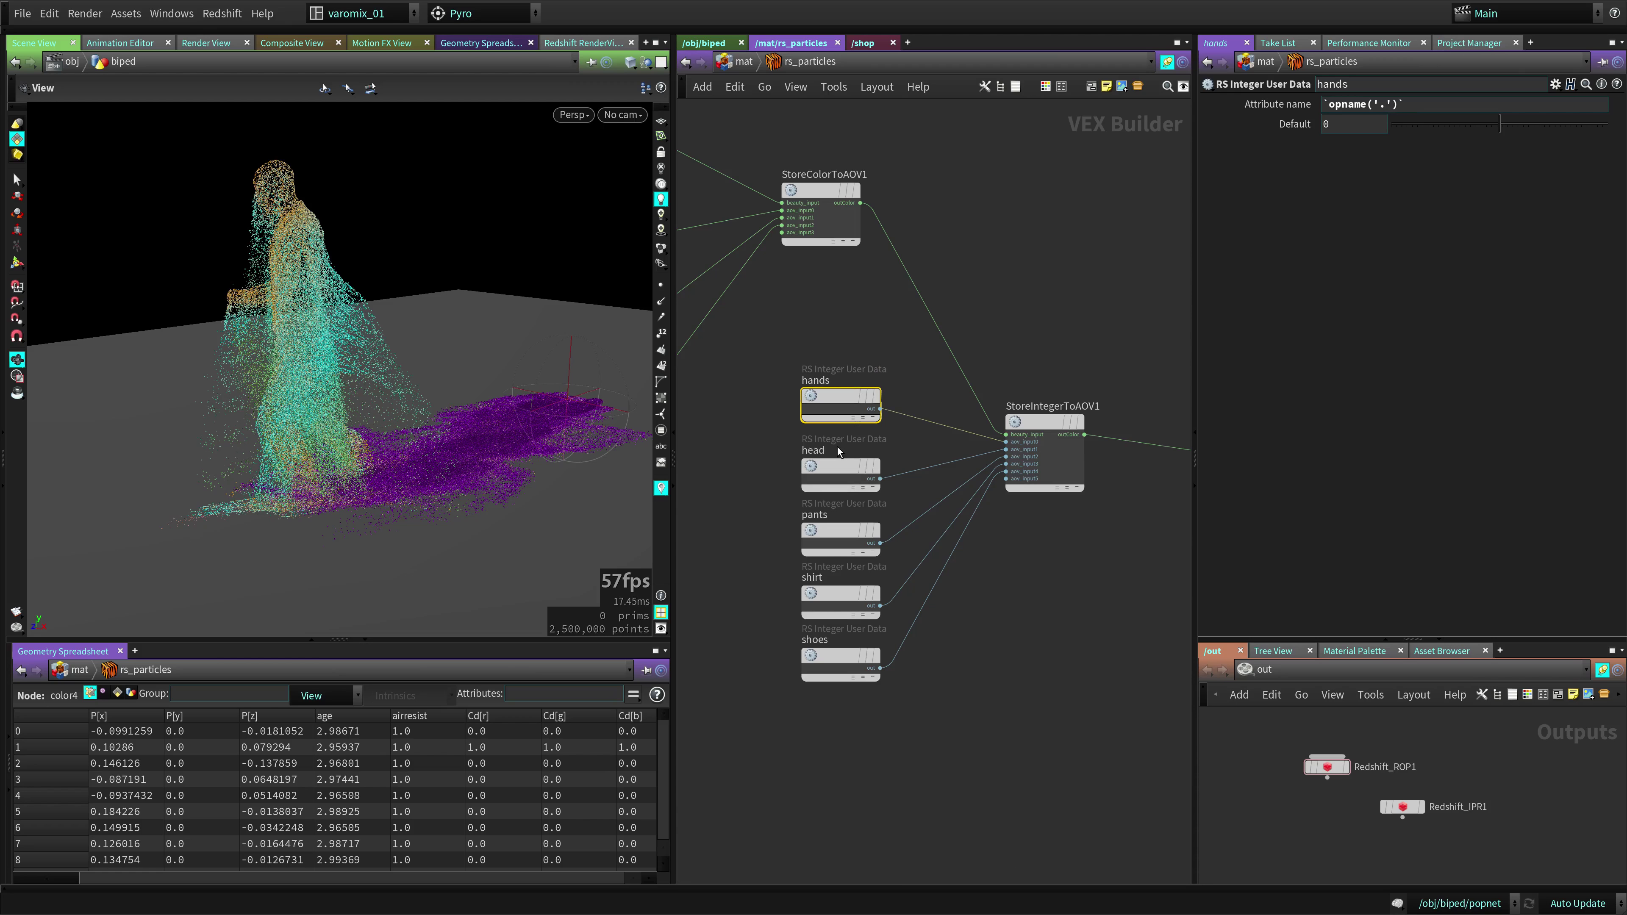
{"action": "left_click", "coordinate": [835, 462]}
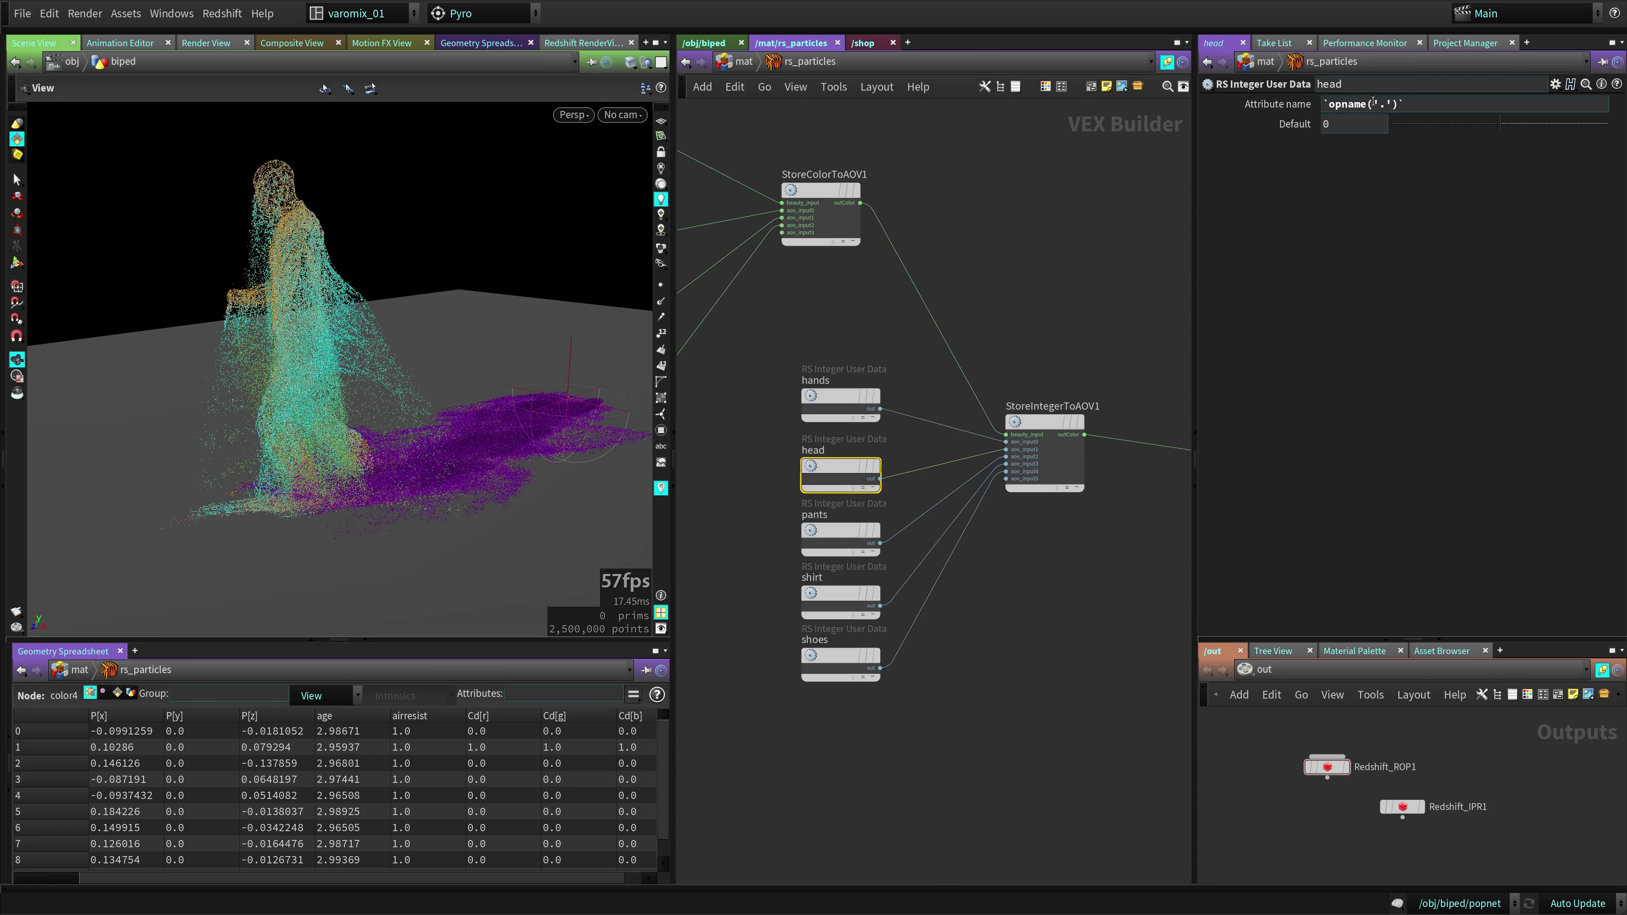
{"action": "left_click", "coordinate": [1269, 105]}
{"action": "left_click", "coordinate": [837, 532]}
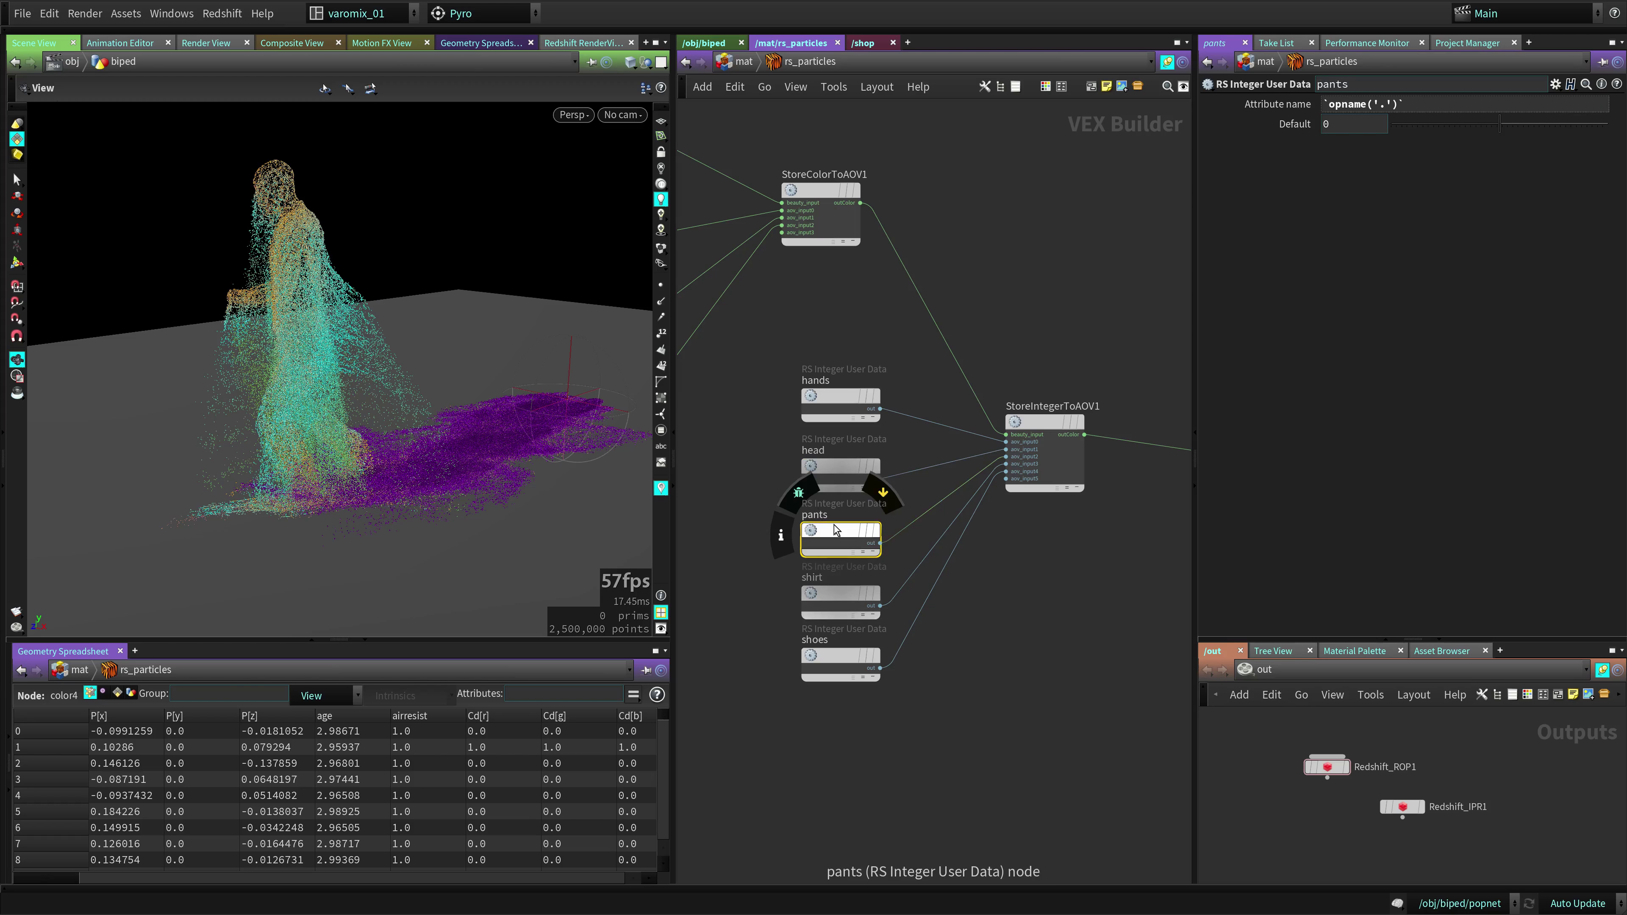
{"action": "left_click", "coordinate": [840, 599]}
{"action": "left_click", "coordinate": [836, 658]}
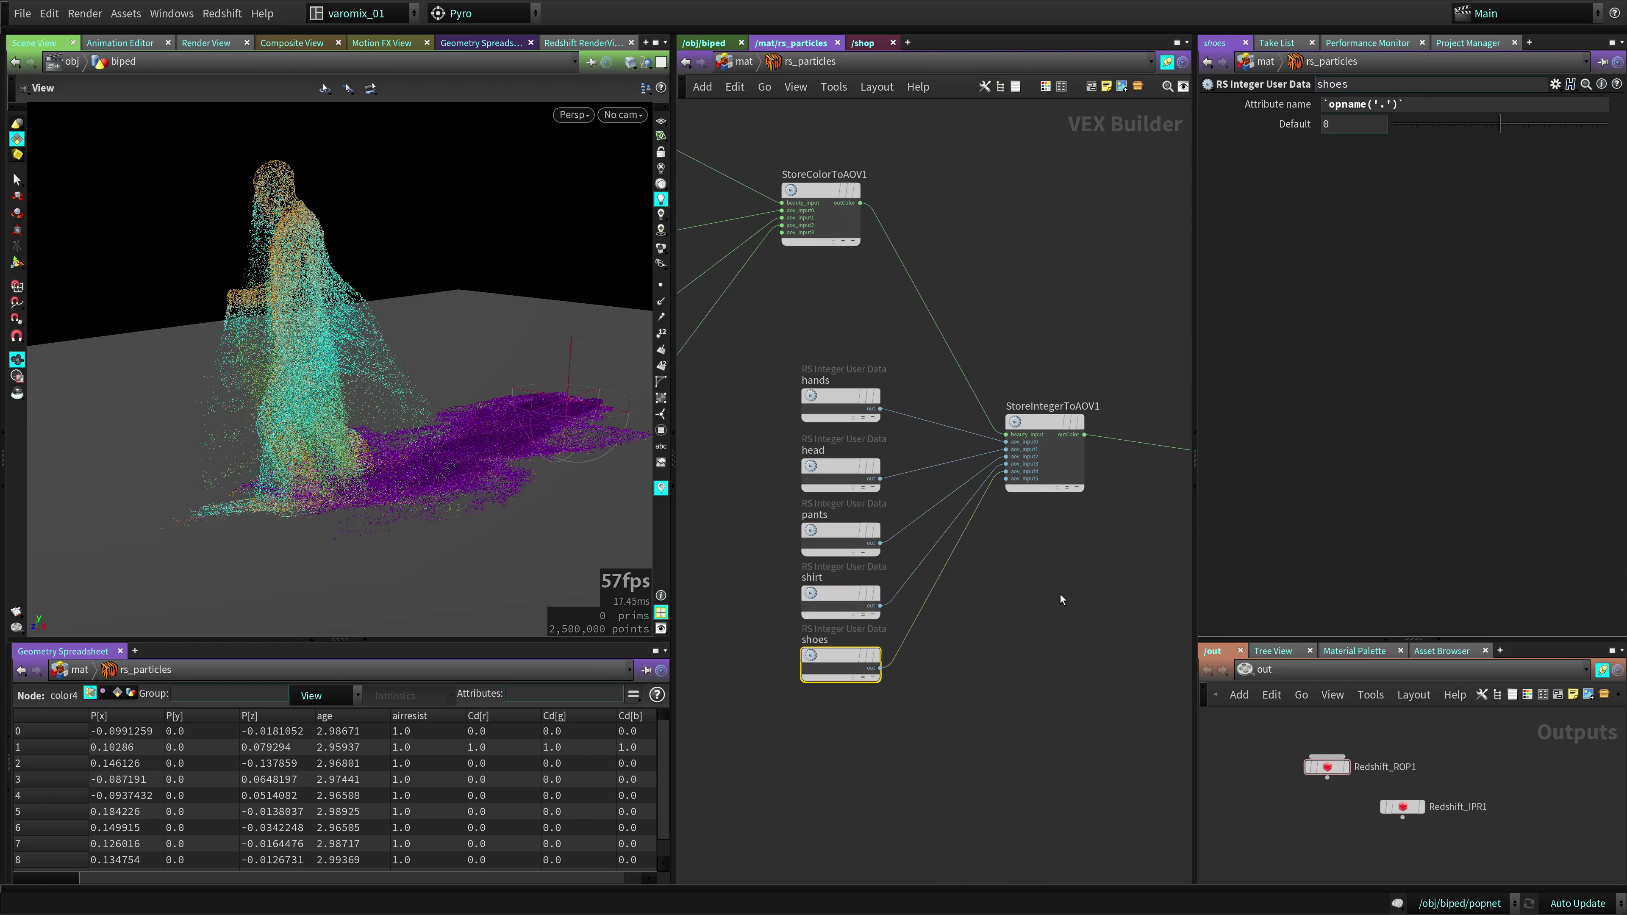
Review StoreIntegerToAOV1's AOV names and shift redshift_material1 slightly up to straighten its Surface connection
{"action": "middle_click_drag", "start_coordinate": [989, 419], "coordinate": [903, 426]}
{"action": "left_click", "coordinate": [931, 432]}
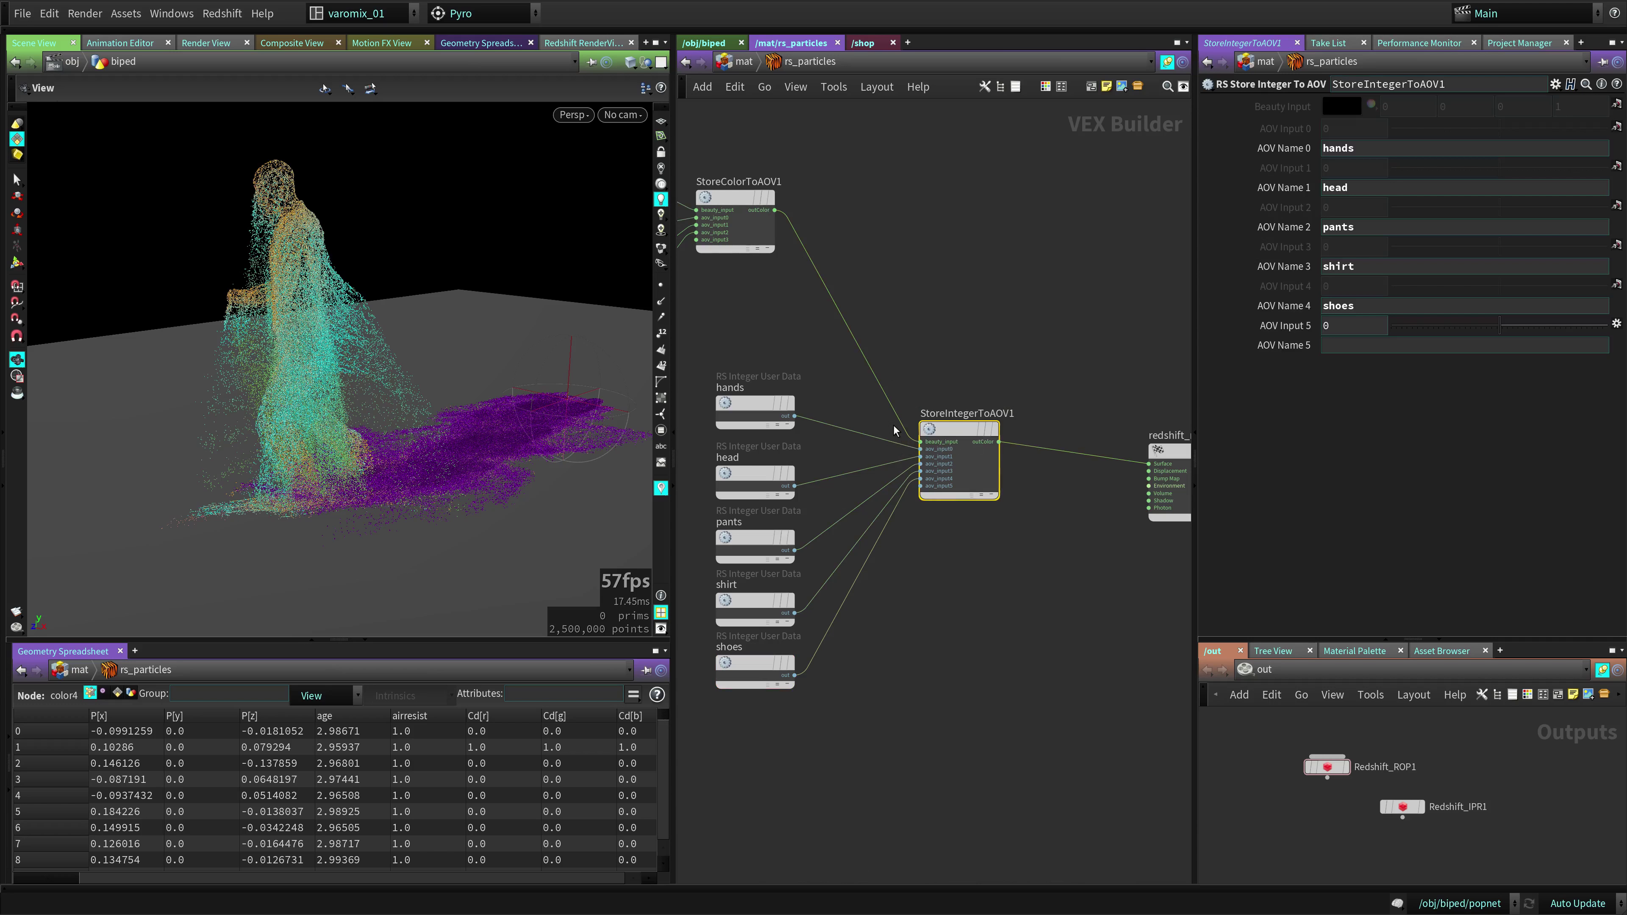
{"action": "middle_click_drag", "start_coordinate": [1018, 423], "coordinate": [838, 325]}
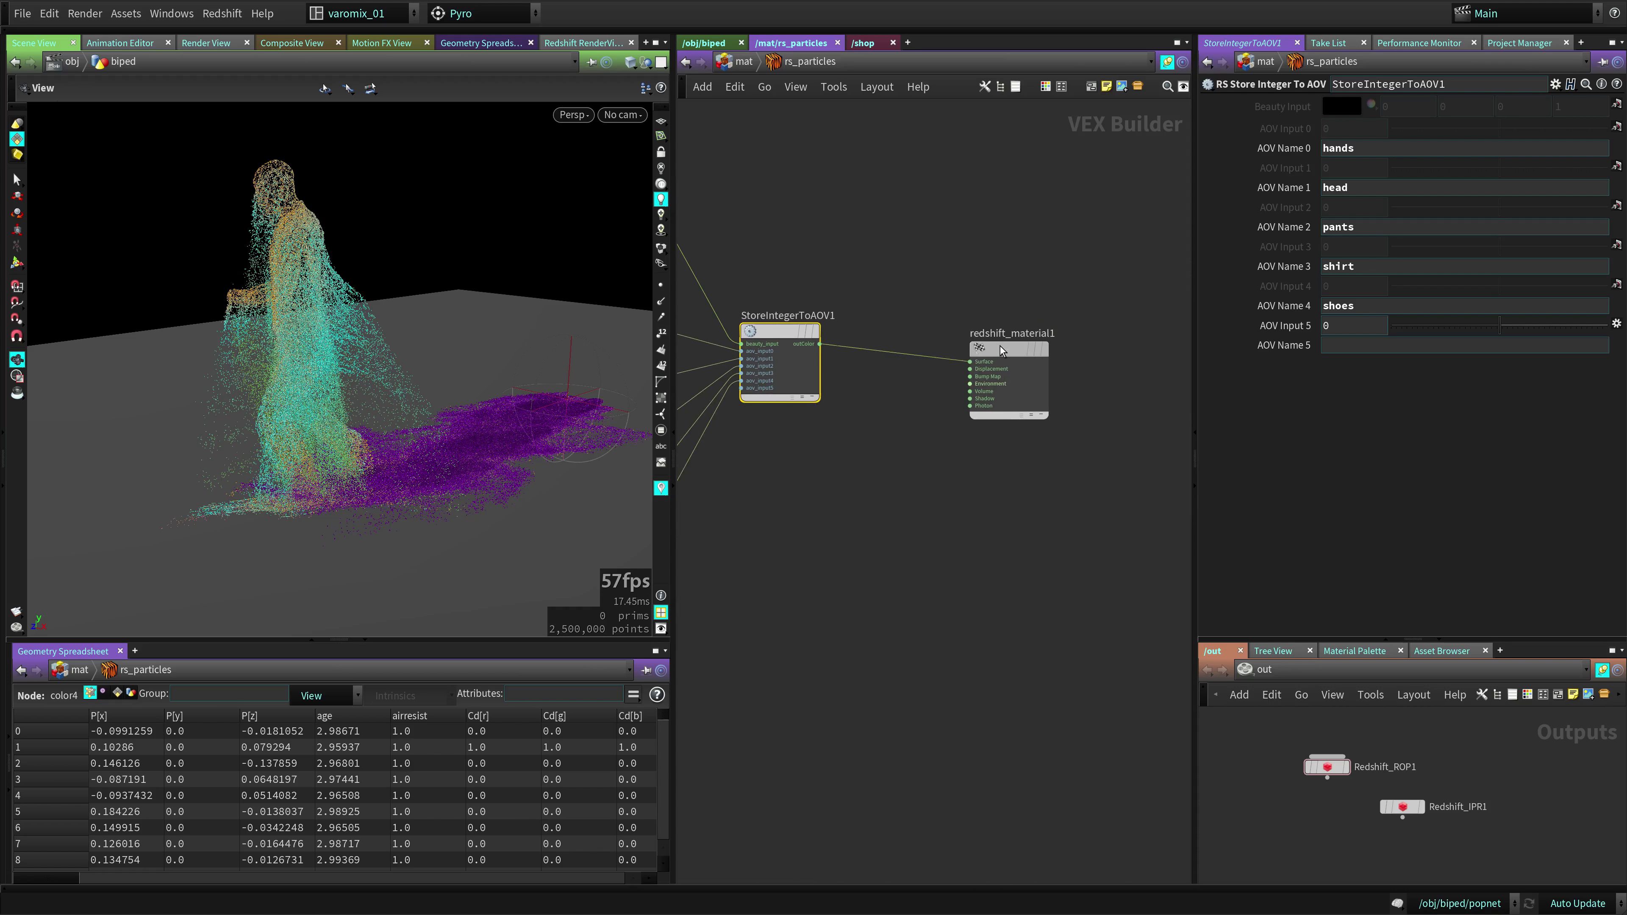
{"action": "left_click_drag", "start_coordinate": [1010, 345], "coordinate": [1010, 338]}
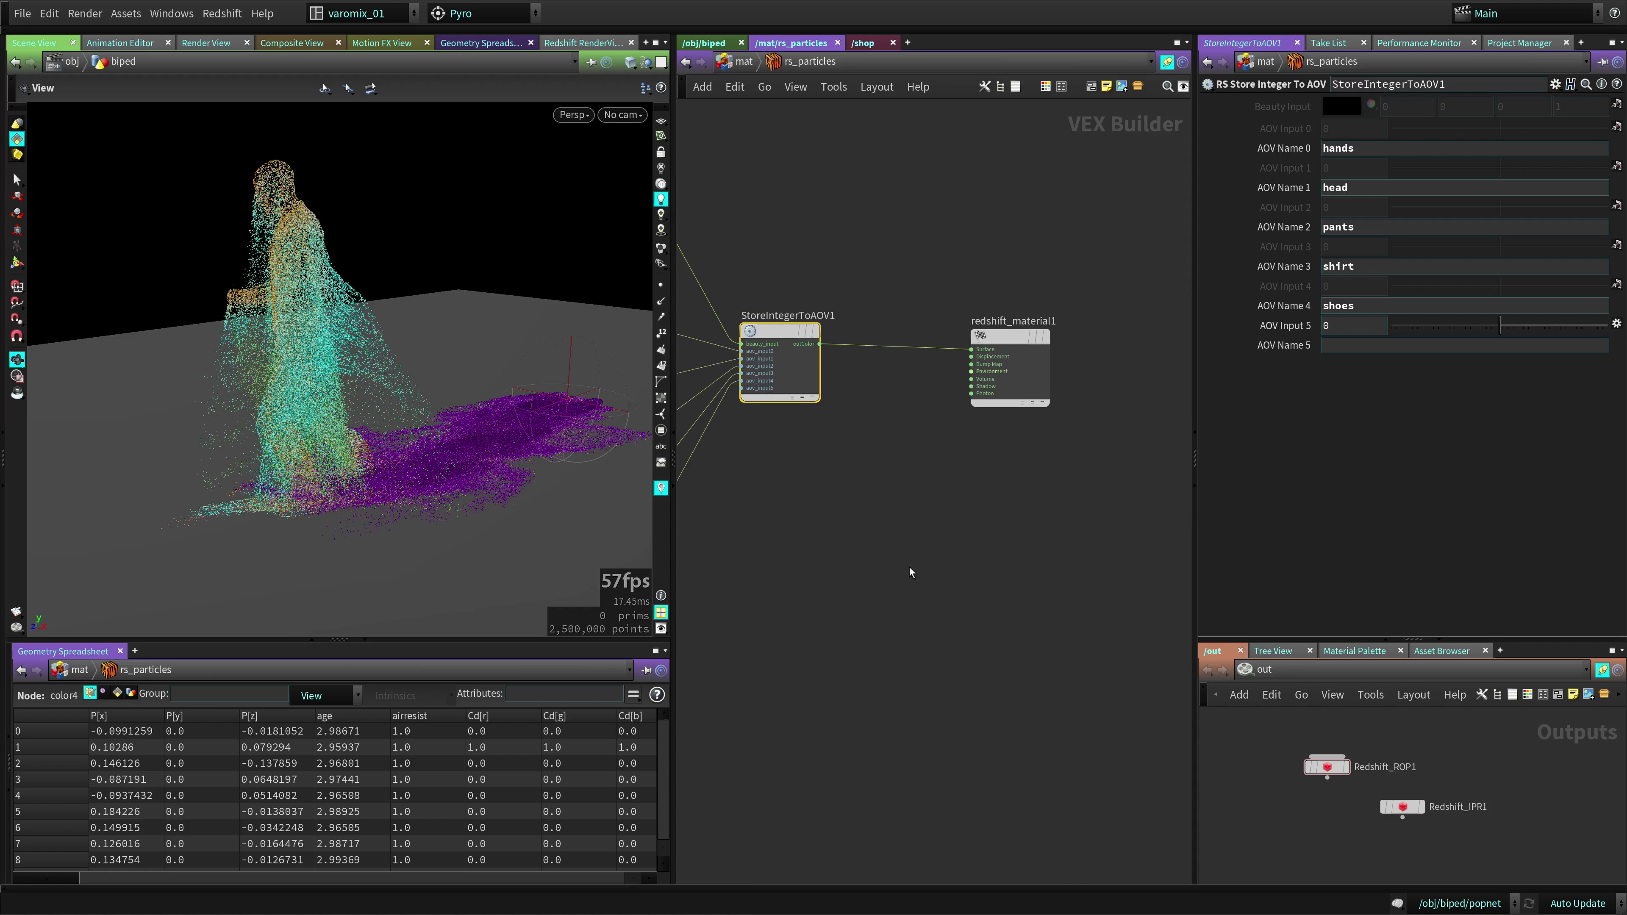
{"action": "scroll", "coordinate": [1072, 592], "scroll_direction": "down", "scroll_amount": 5}
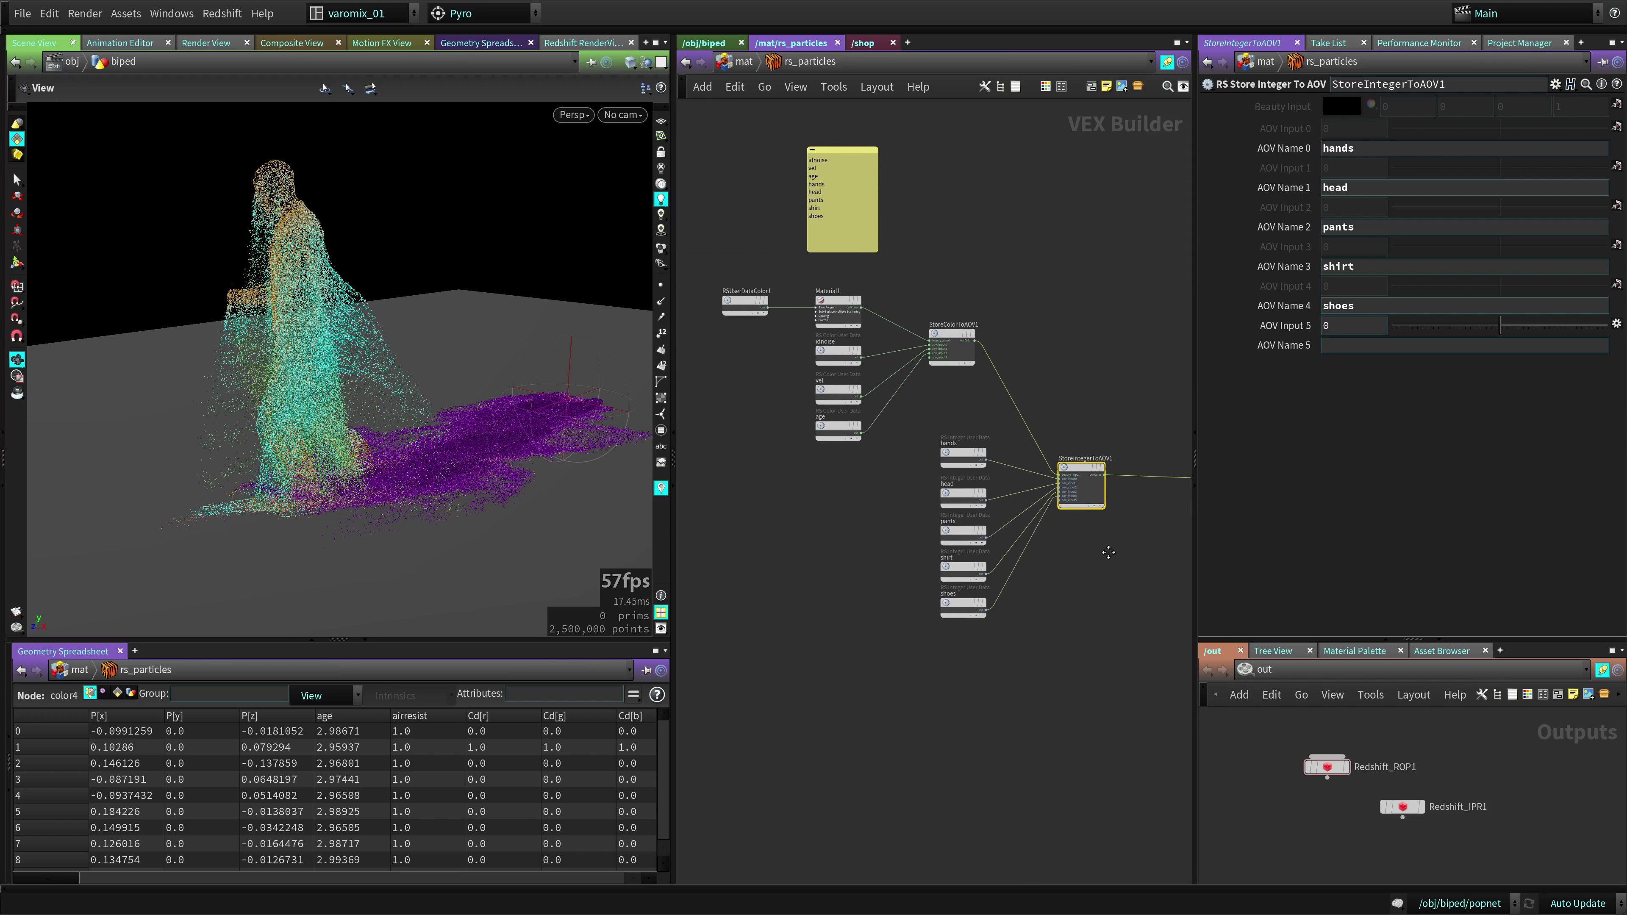
Return to the object level and check the material assigned to the biped geometry in its render settings
{"action": "mouse_move", "coordinate": [824, 152]}
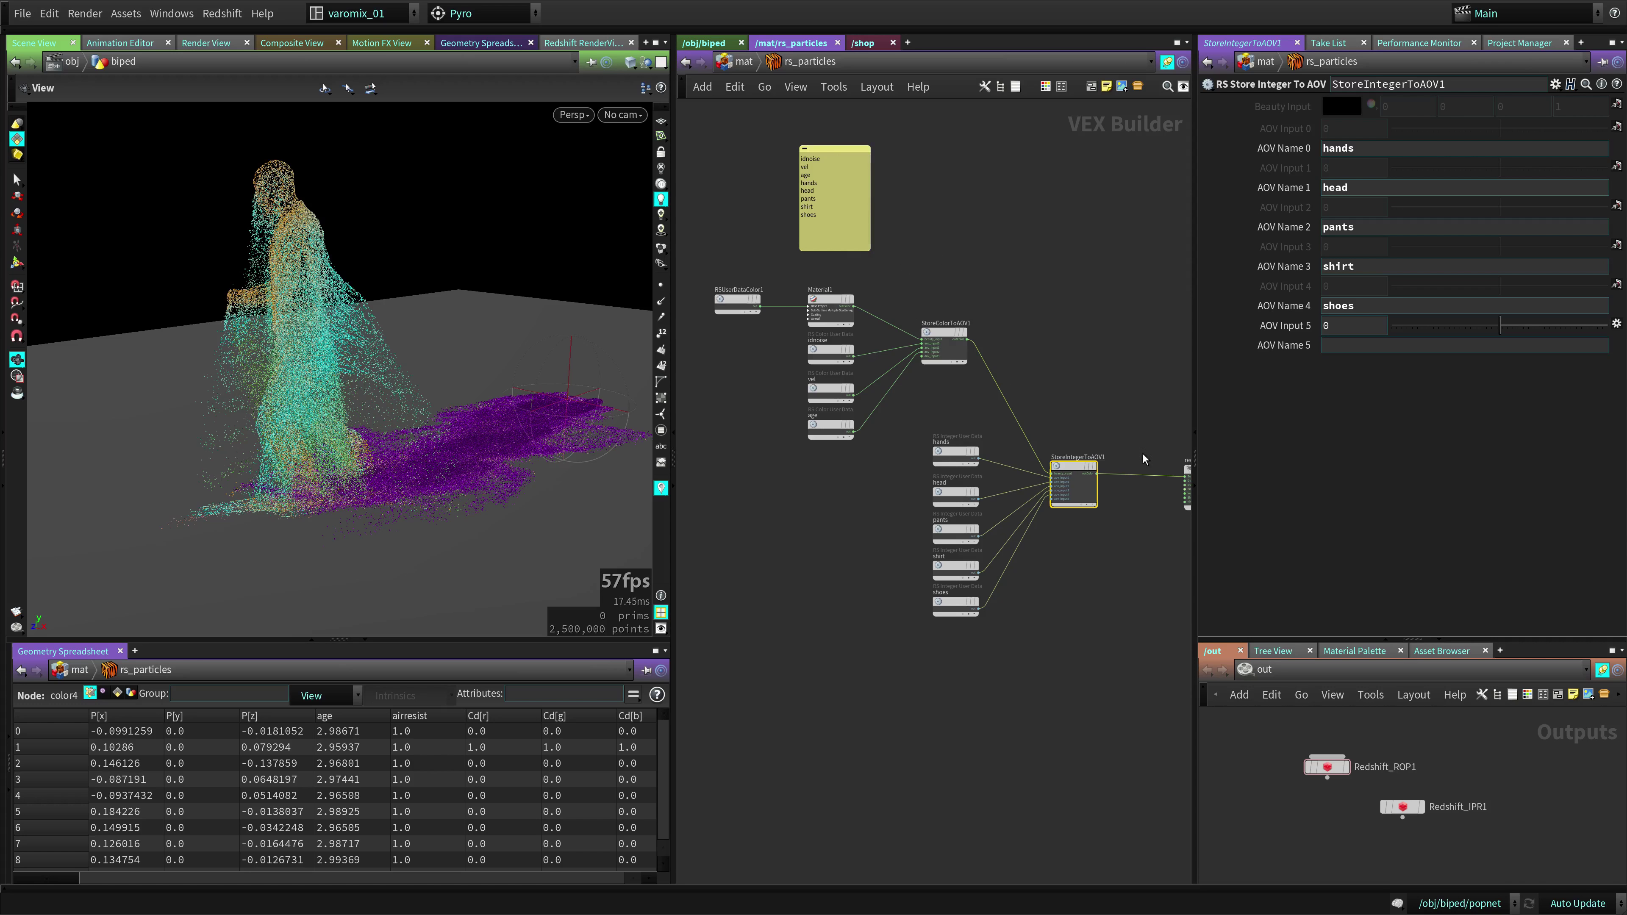
{"action": "left_click", "coordinate": [720, 38]}
{"action": "key", "text": "u"}
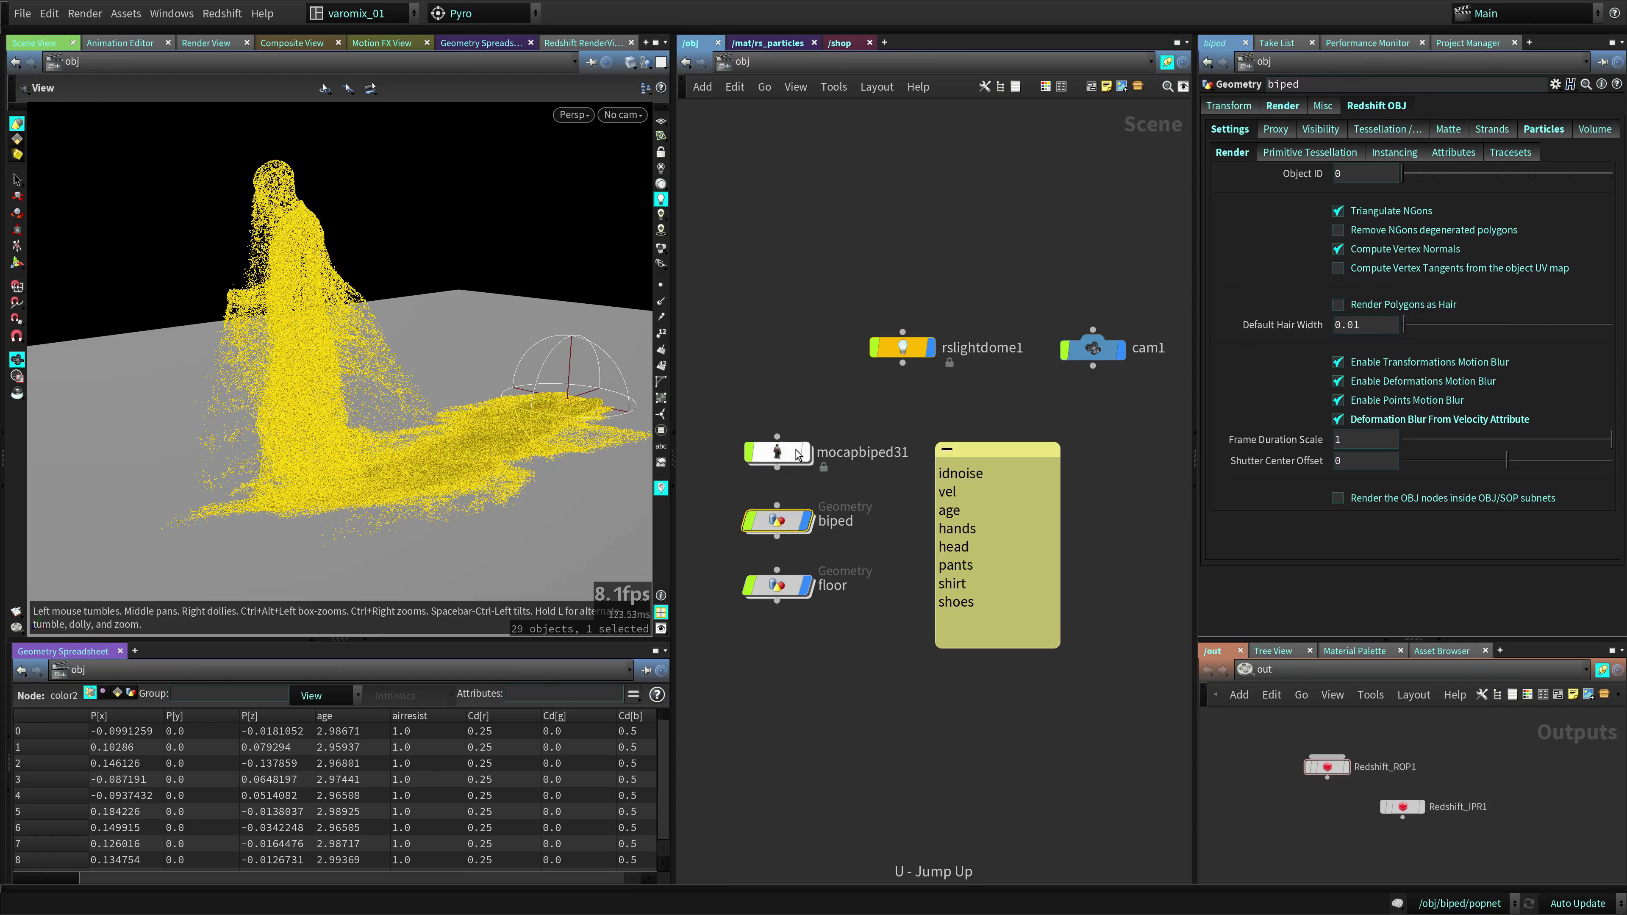
{"action": "left_click", "coordinate": [1284, 108]}
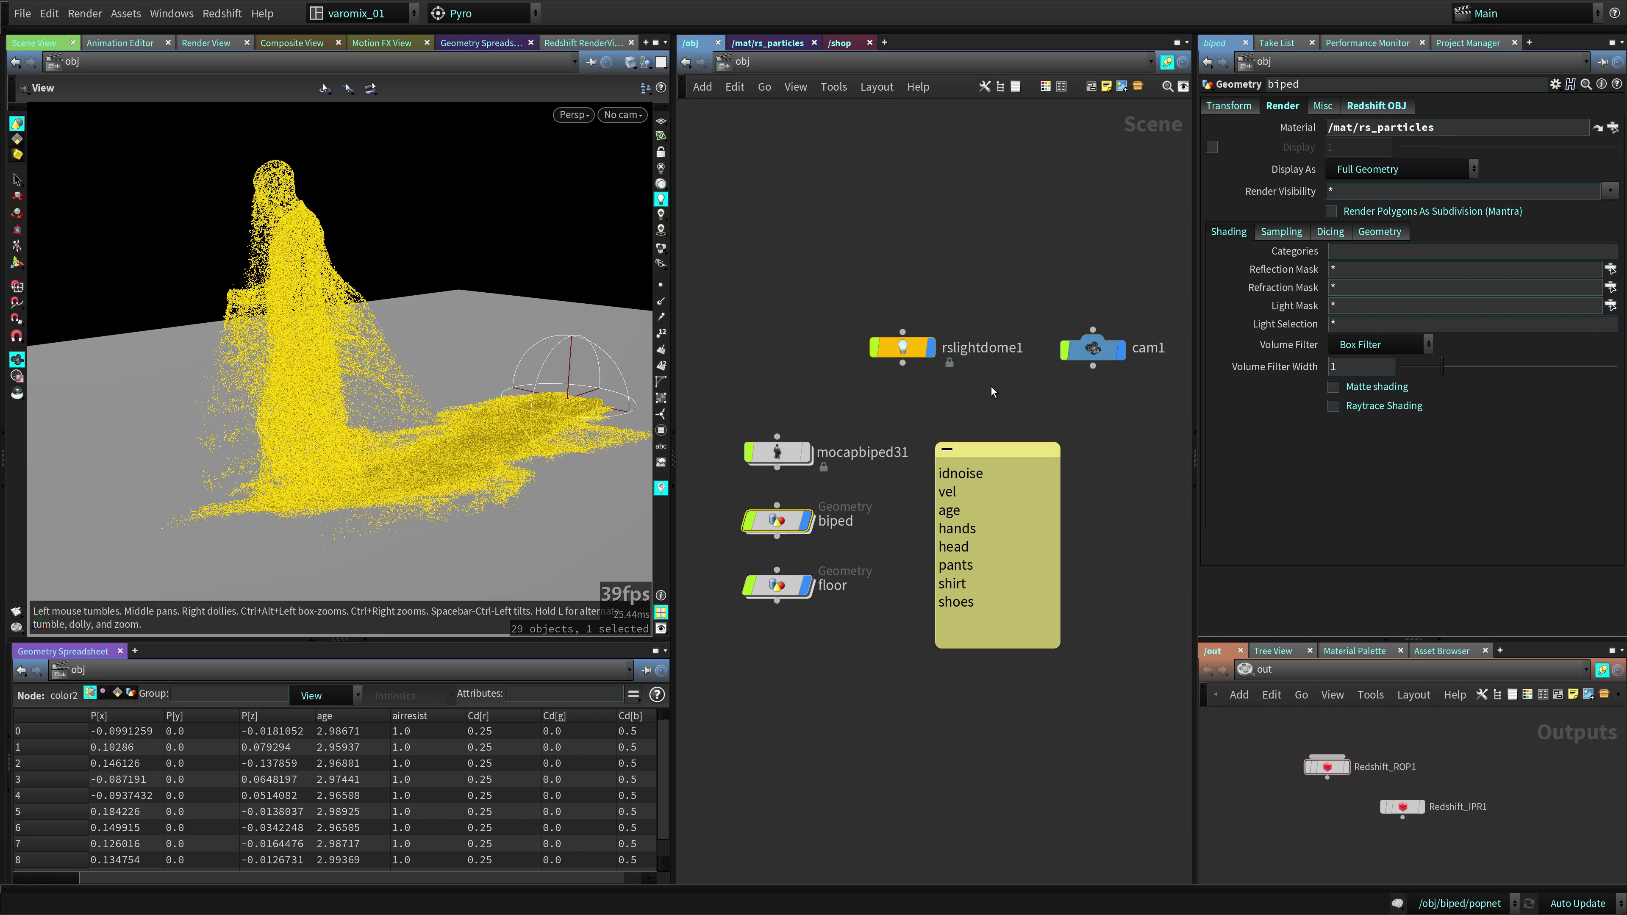
Examine the AOV settings of Redshift_ROP1, including the available AOV types for the idnoise entry
{"action": "left_click", "coordinate": [1327, 769]}
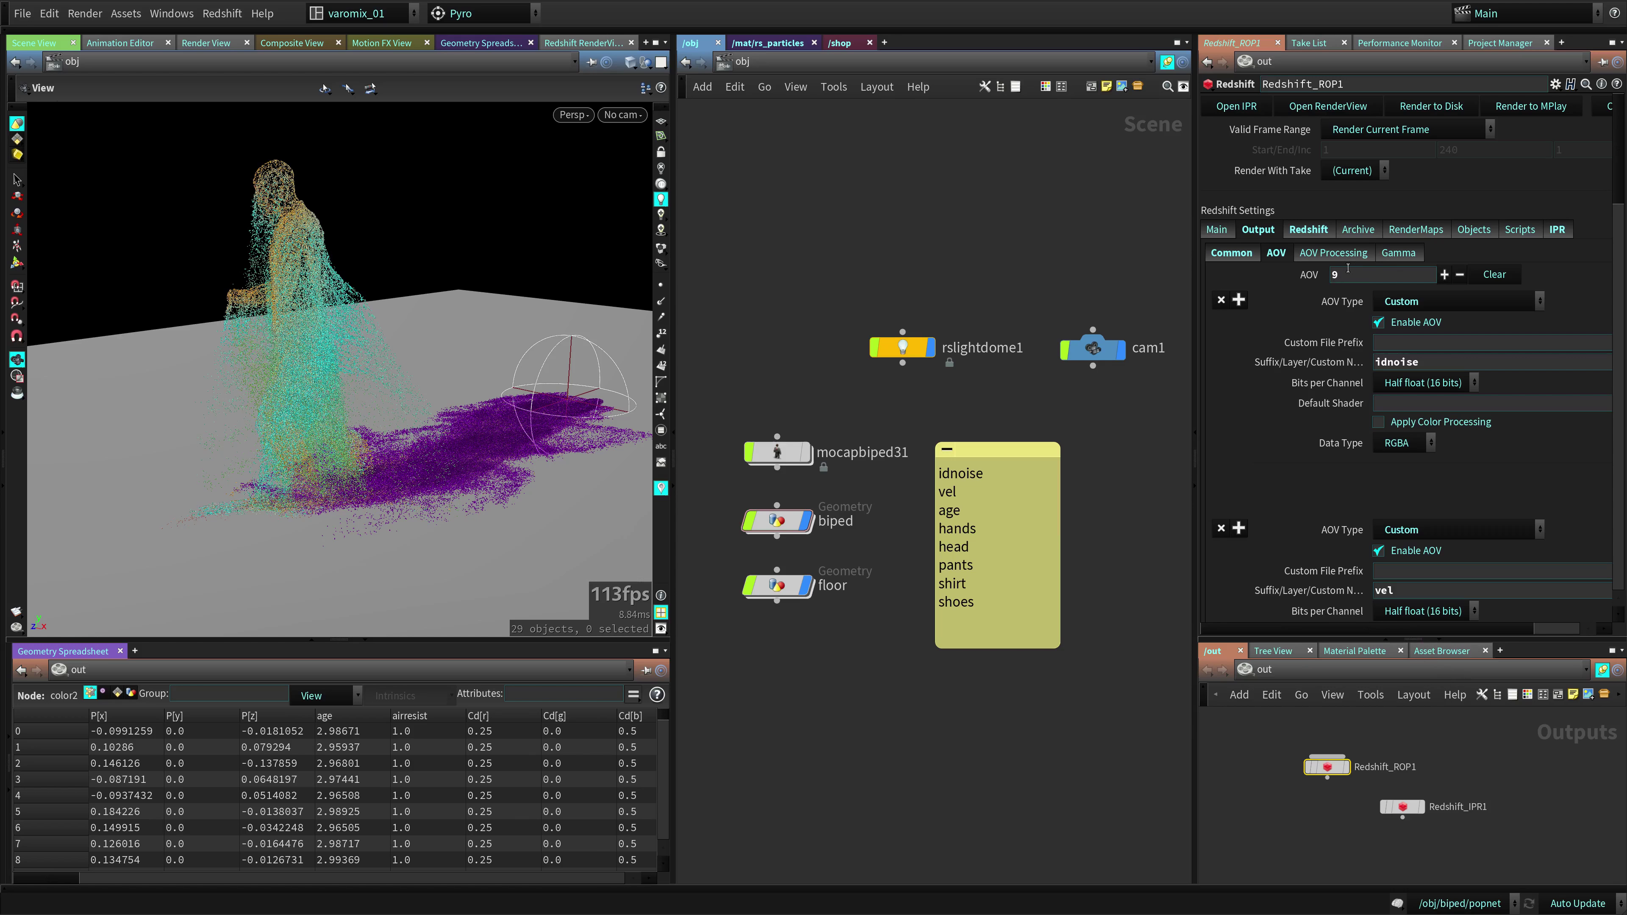
{"action": "scroll", "coordinate": [1469, 275], "scroll_direction": "down", "scroll_amount": 1}
{"action": "left_click", "coordinate": [1476, 256]}
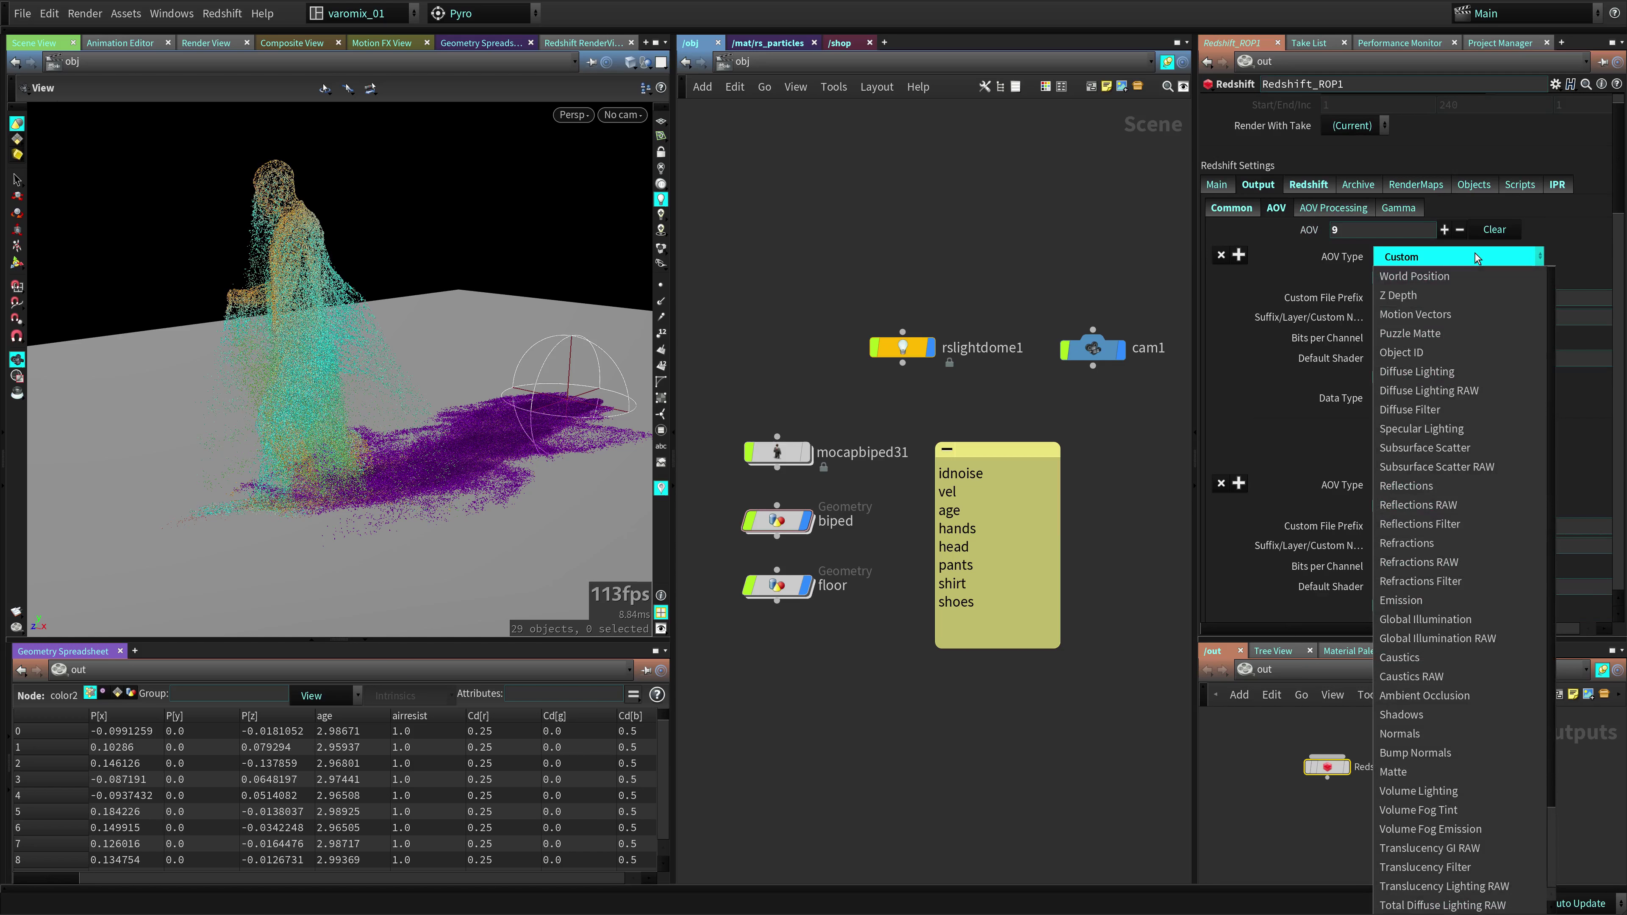
{"action": "scroll", "coordinate": [1461, 879], "scroll_direction": "down", "scroll_amount": 5}
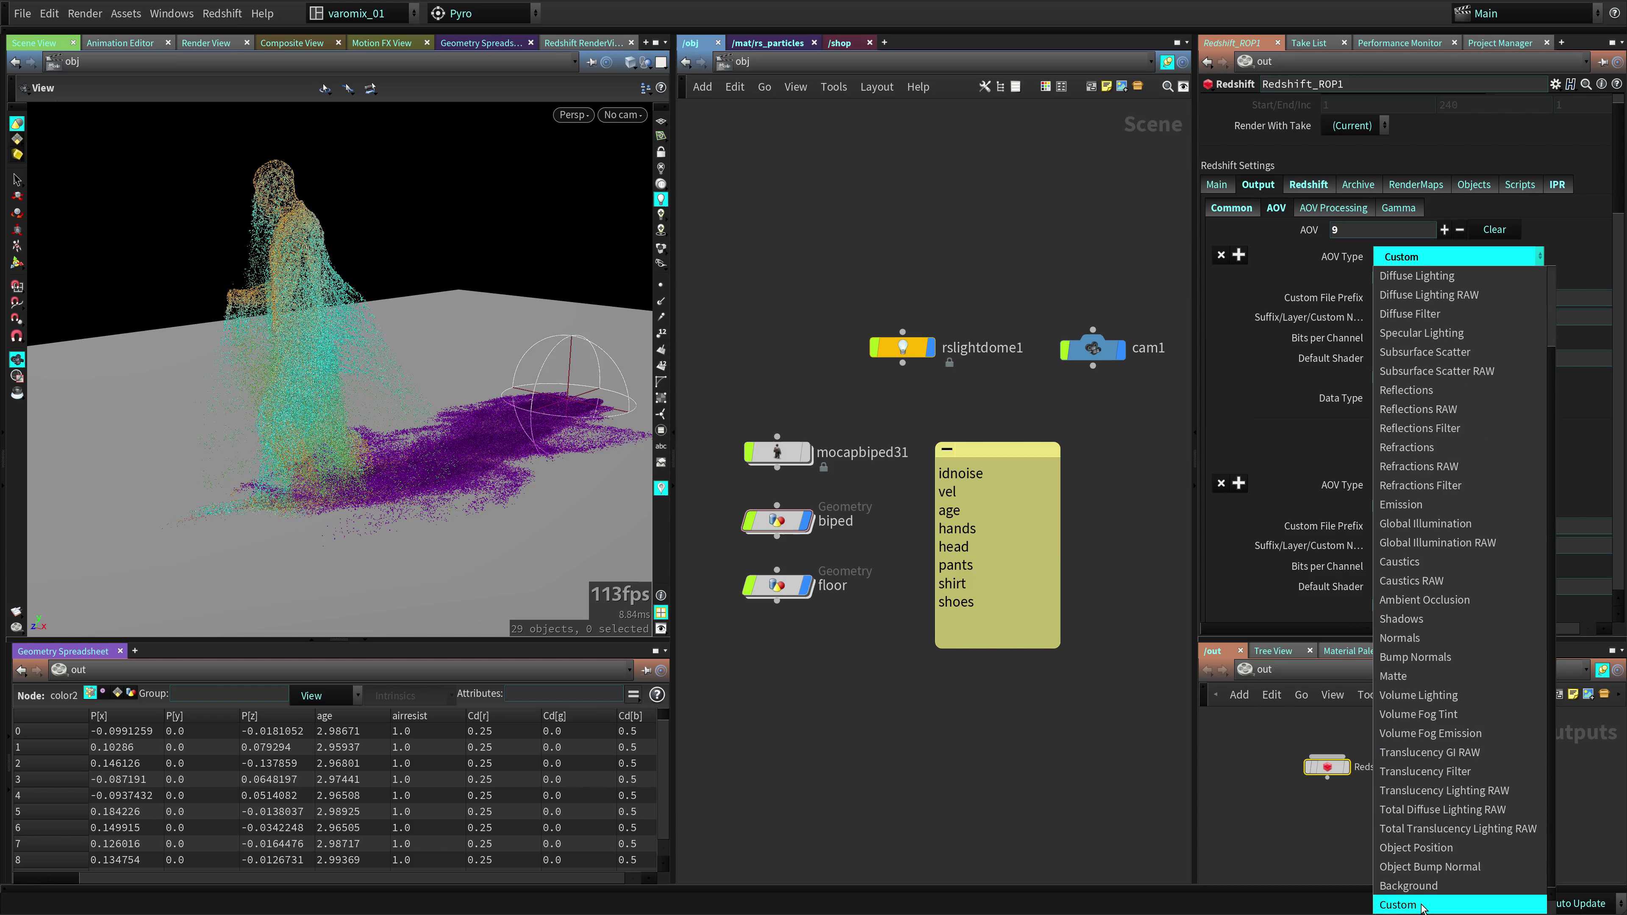
{"action": "left_click", "coordinate": [1290, 366]}
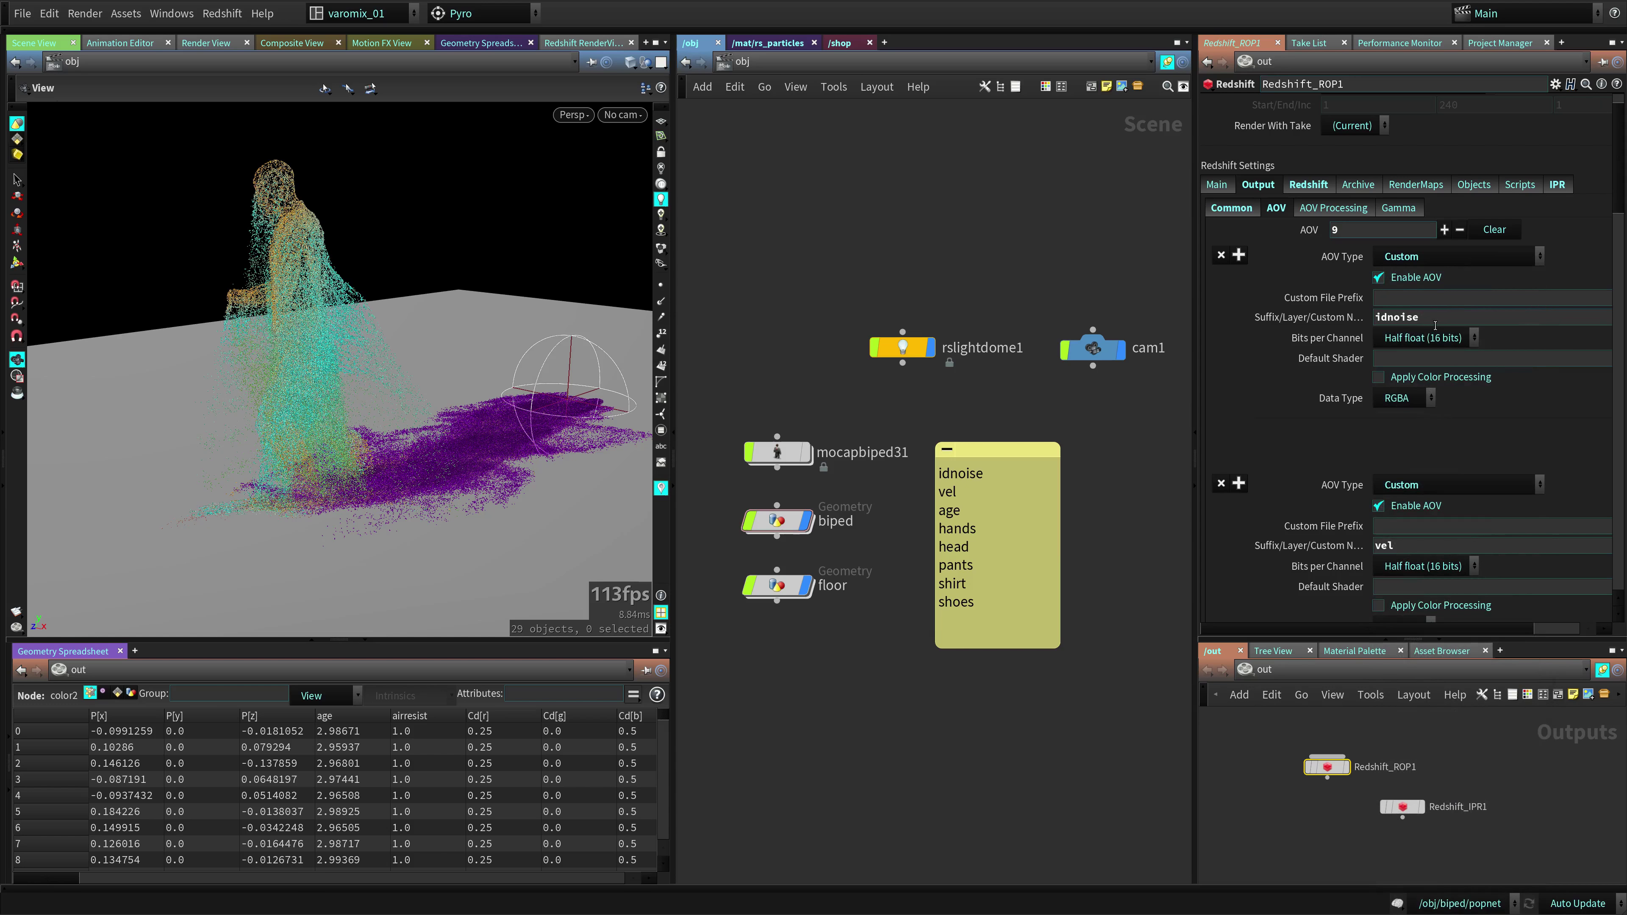
Widen the parameter pane and check the custom AOV names and the vel AOV's data type options
{"action": "double_click", "coordinate": [1401, 318]}
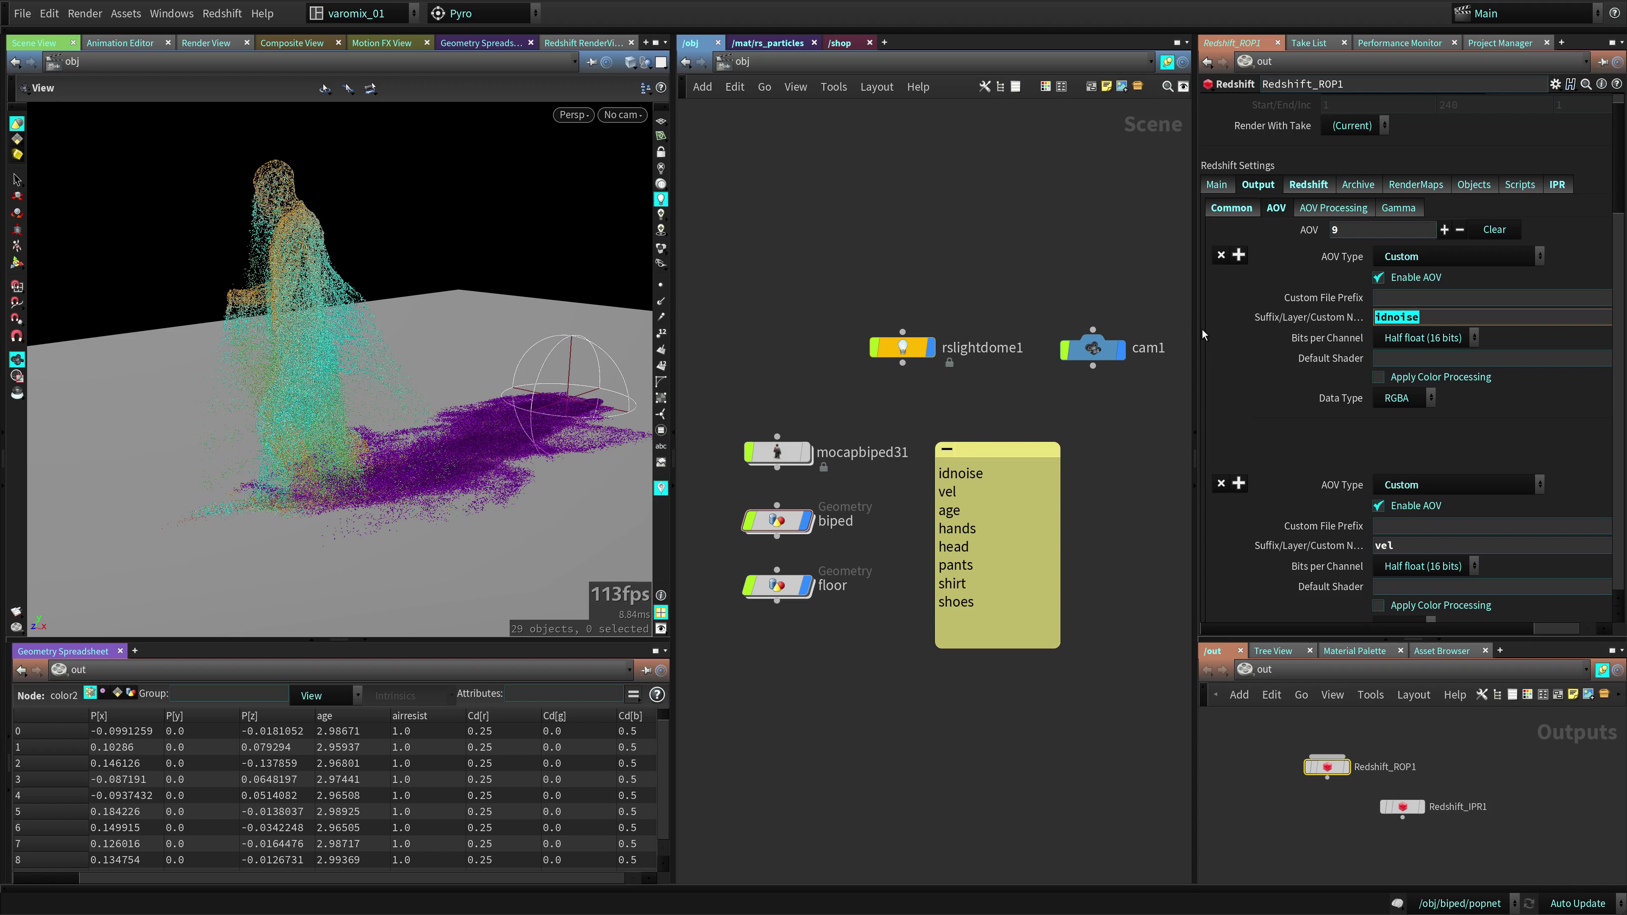
{"action": "left_click_drag", "start_coordinate": [1203, 330], "coordinate": [1092, 330]}
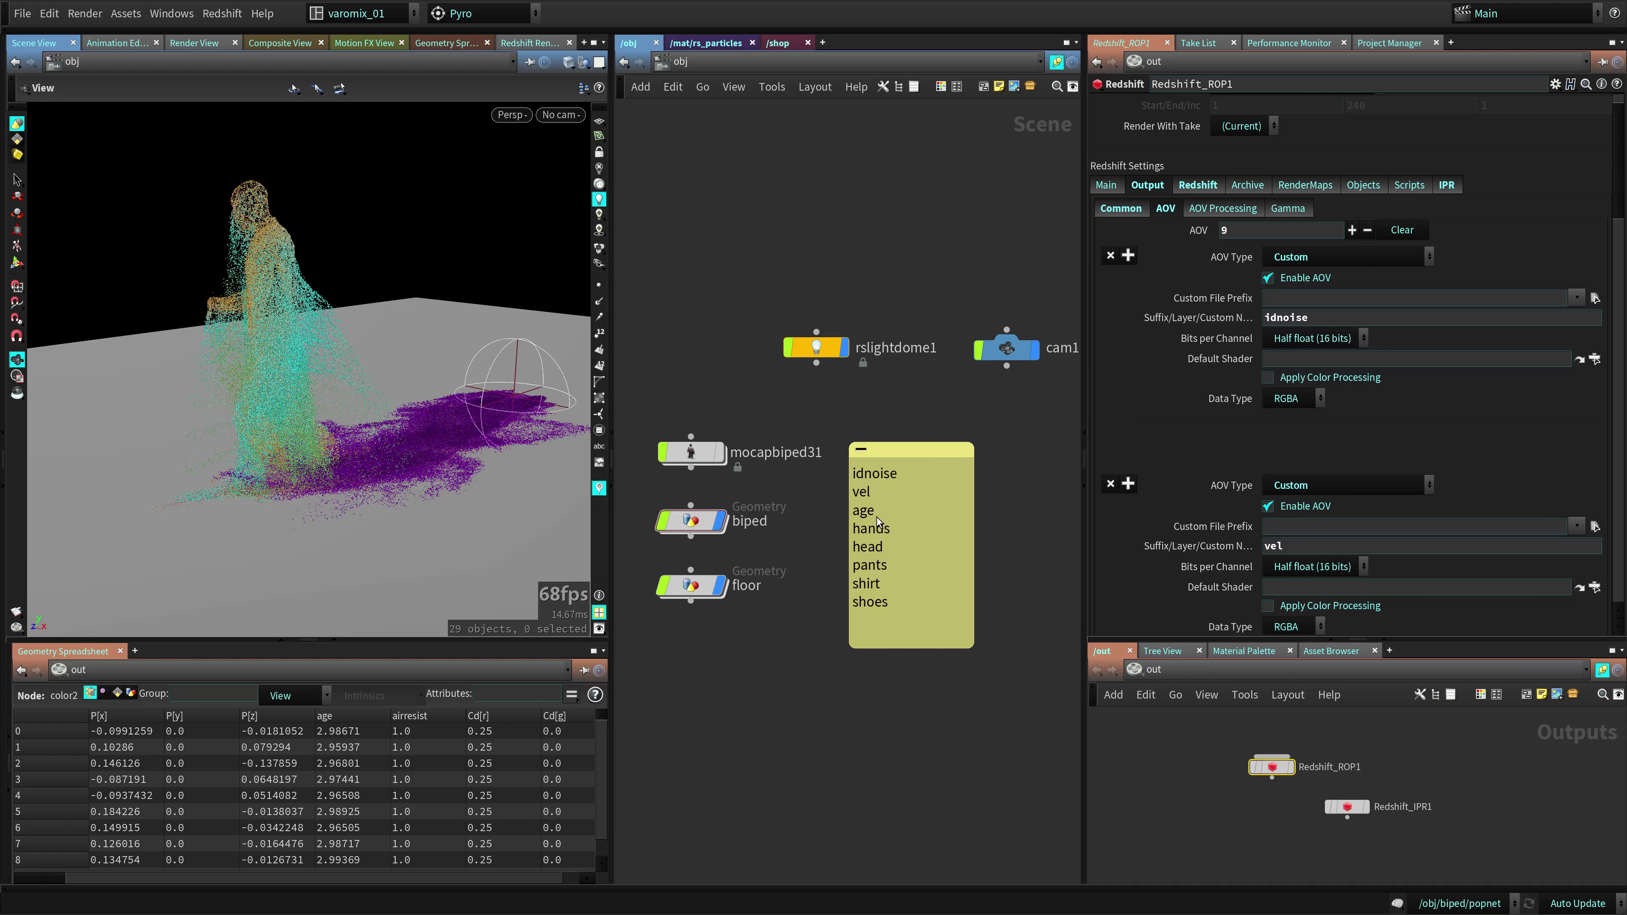
{"action": "key", "text": "Tab"}
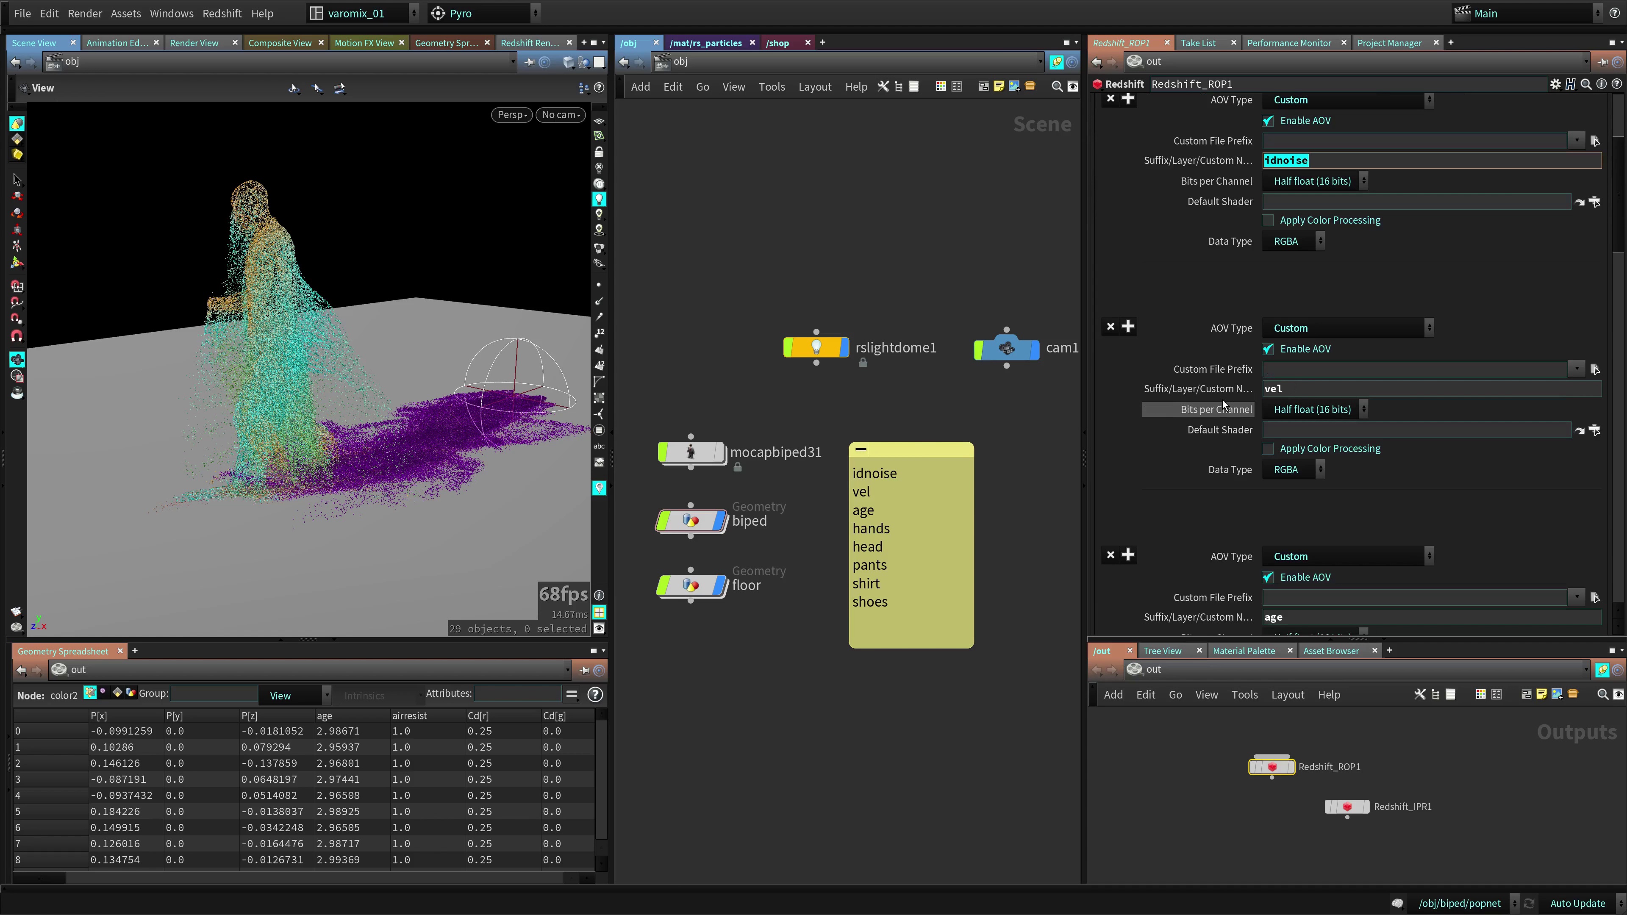
{"action": "key", "text": "Tab"}
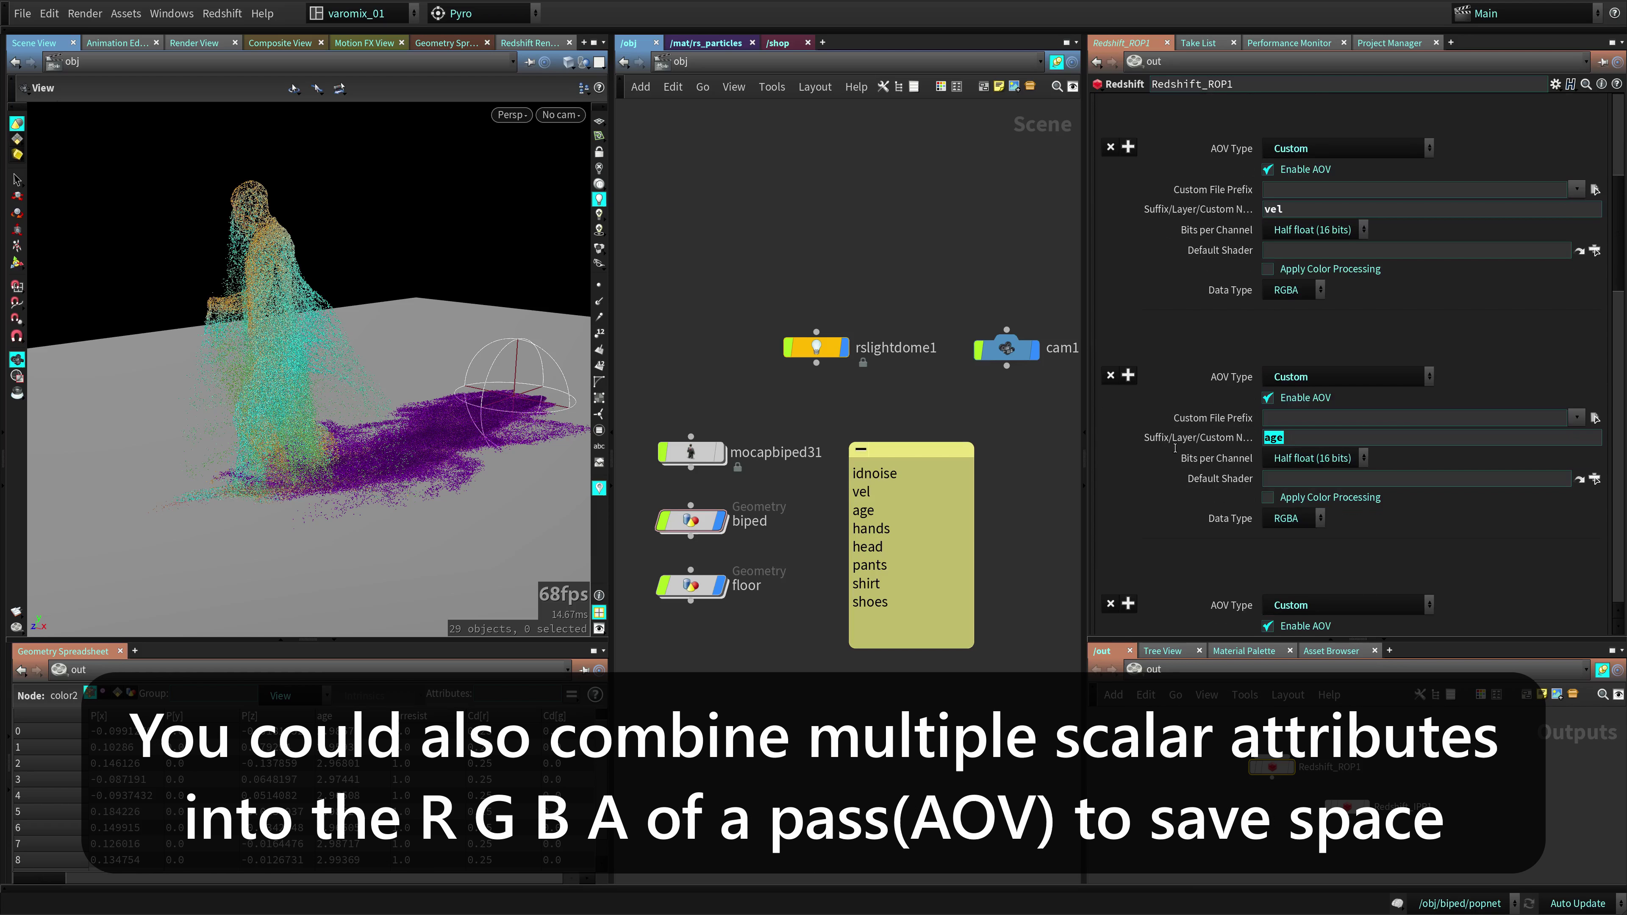
{"action": "left_click", "coordinate": [1312, 292]}
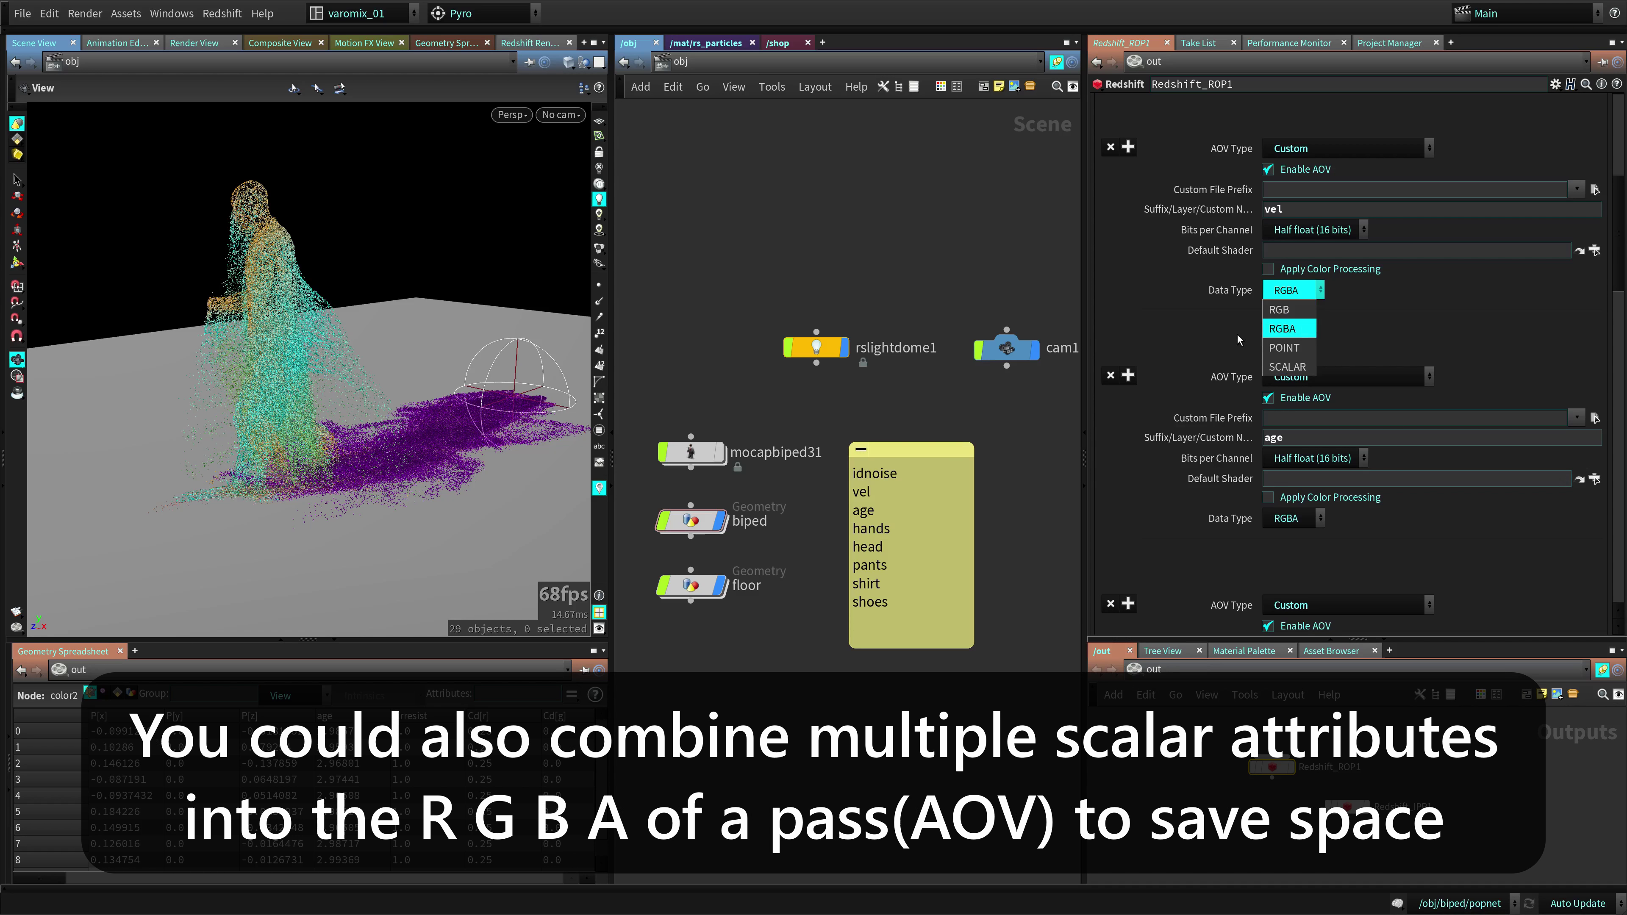
{"action": "left_click", "coordinate": [1303, 328]}
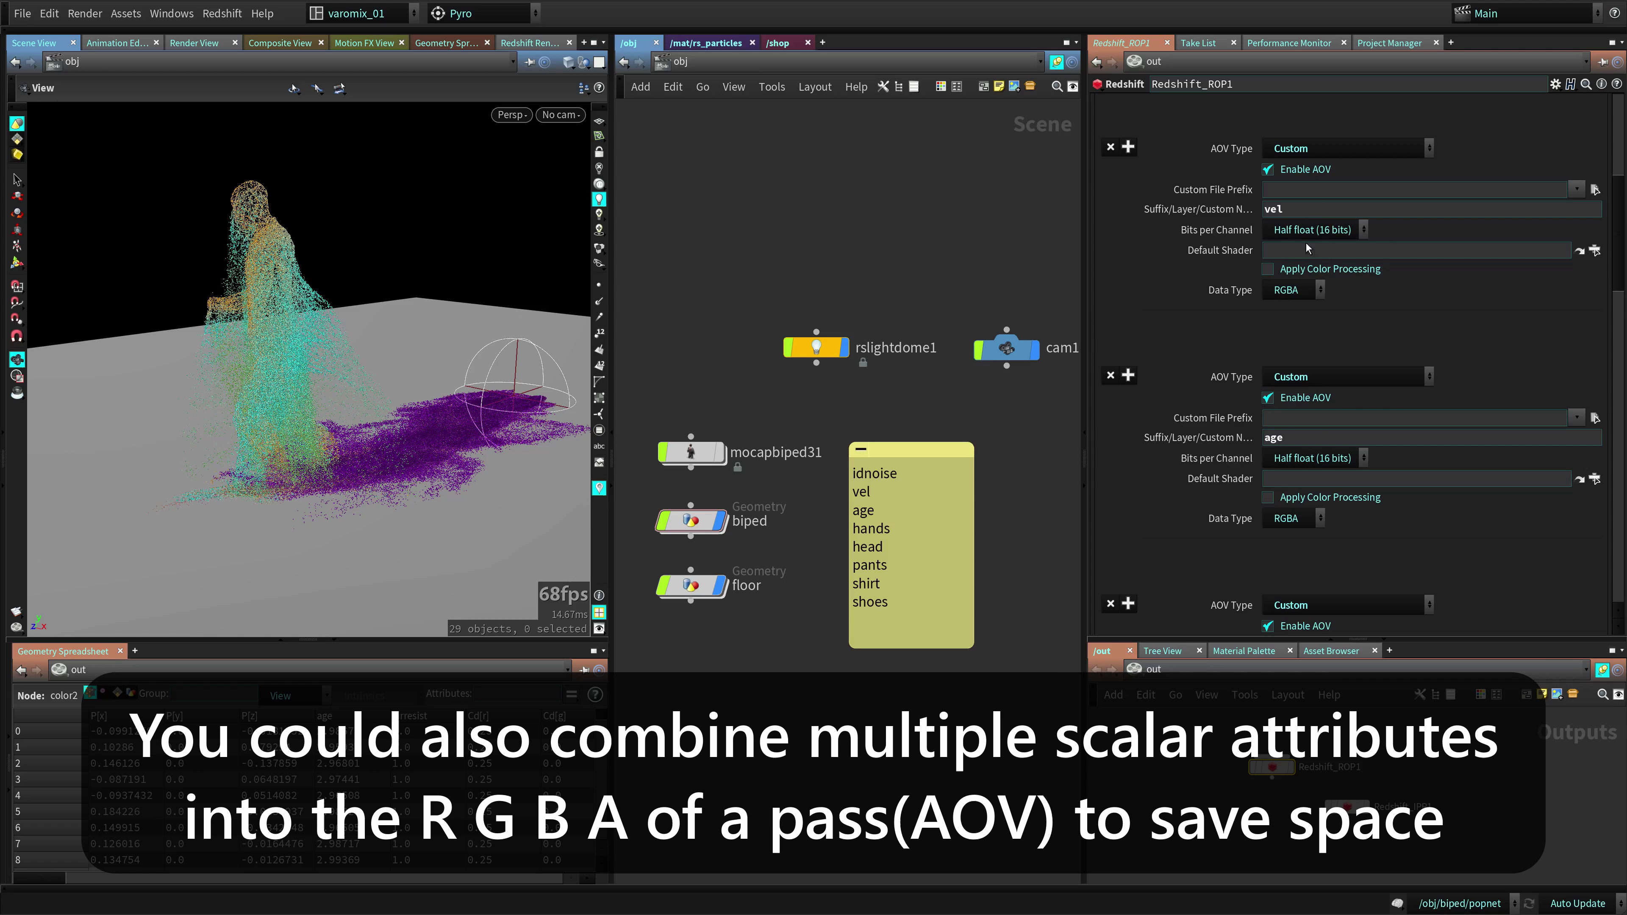
Review the remaining custom AOV entries of Redshift_ROP1, from age and hands through to ao
{"action": "scroll", "coordinate": [1194, 335], "scroll_direction": "down", "scroll_amount": 6}
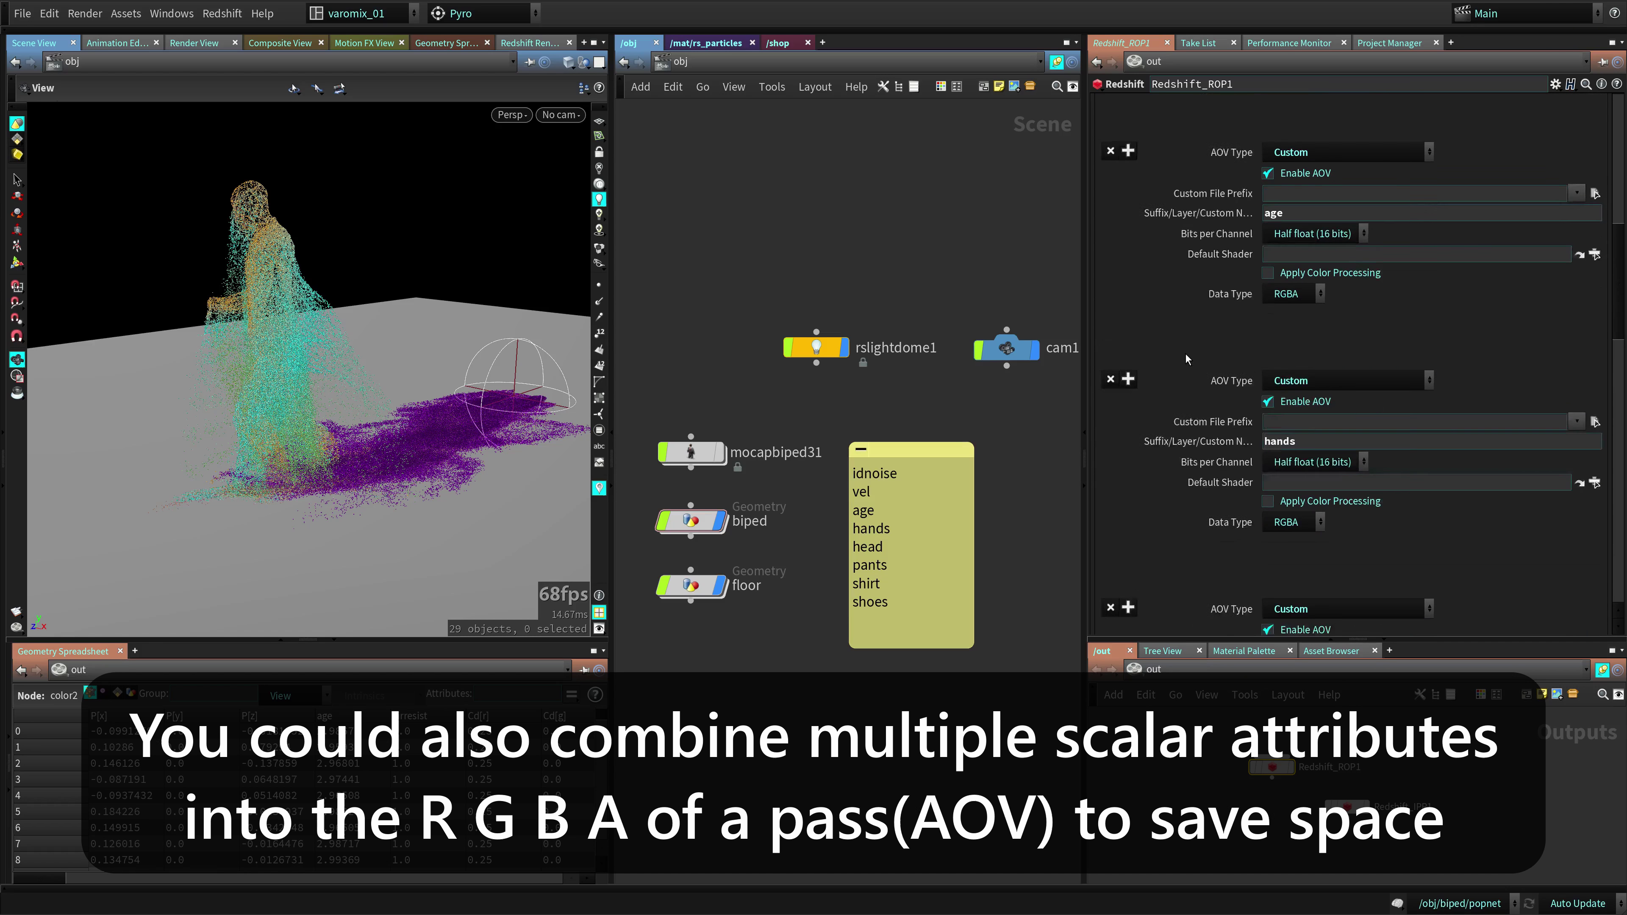
{"action": "scroll", "coordinate": [1216, 385], "scroll_direction": "down", "scroll_amount": 5}
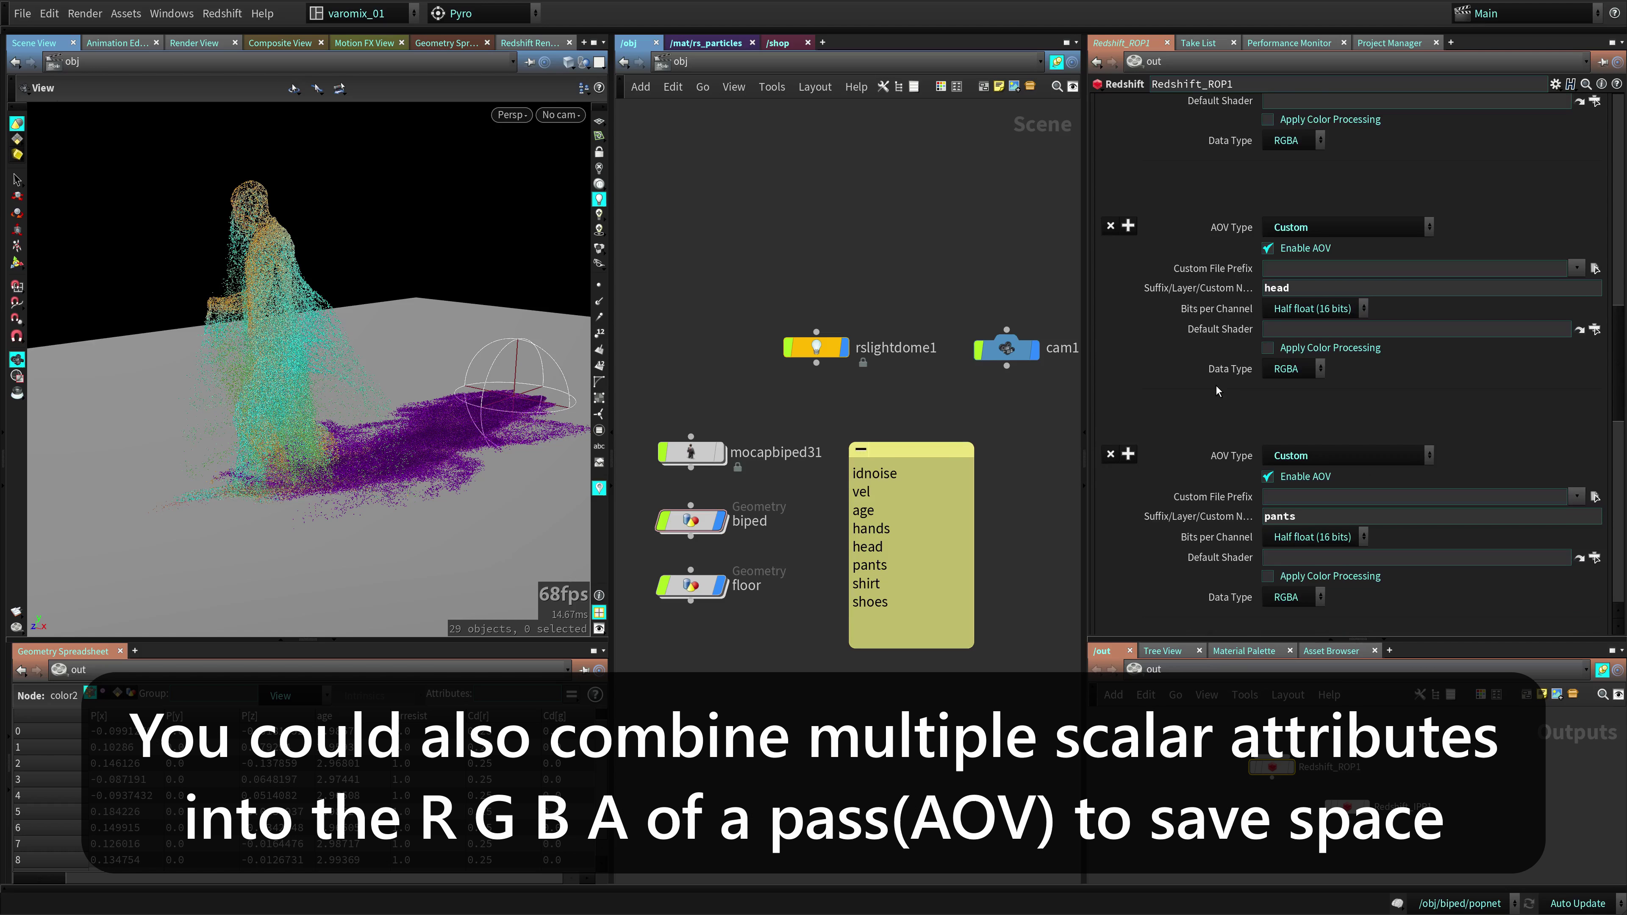
{"action": "scroll", "coordinate": [1232, 302], "scroll_direction": "down", "scroll_amount": 5}
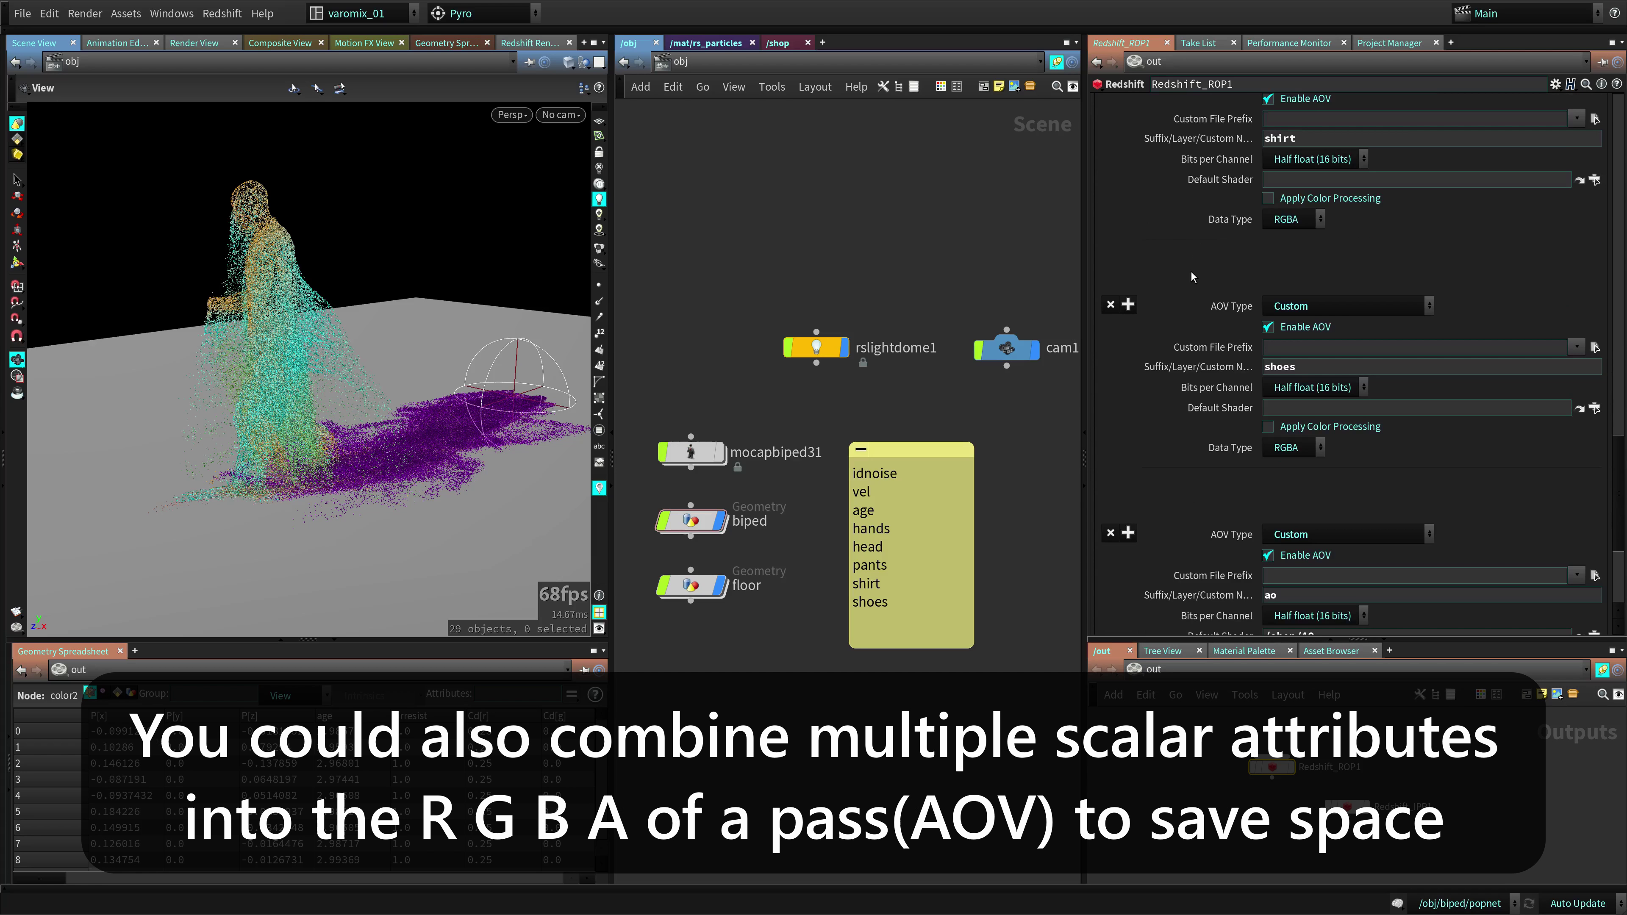
{"action": "scroll", "coordinate": [1191, 273], "scroll_direction": "up", "scroll_amount": 5}
{"action": "scroll", "coordinate": [1191, 275], "scroll_direction": "up", "scroll_amount": 5}
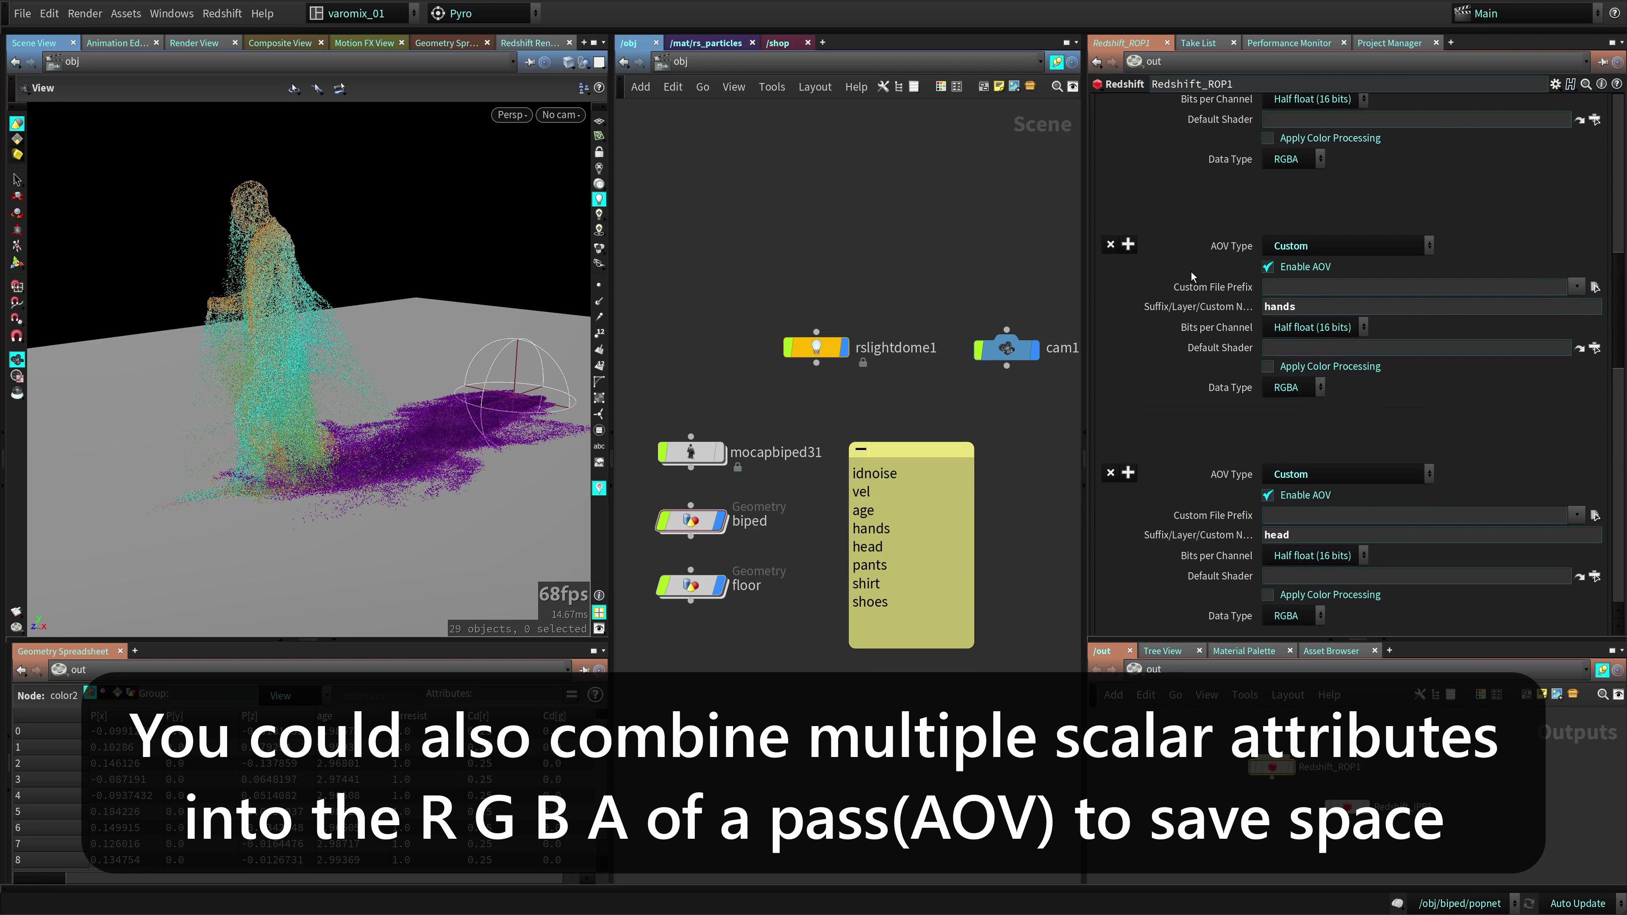
{"action": "scroll", "coordinate": [1171, 292], "scroll_direction": "down", "scroll_amount": 10}
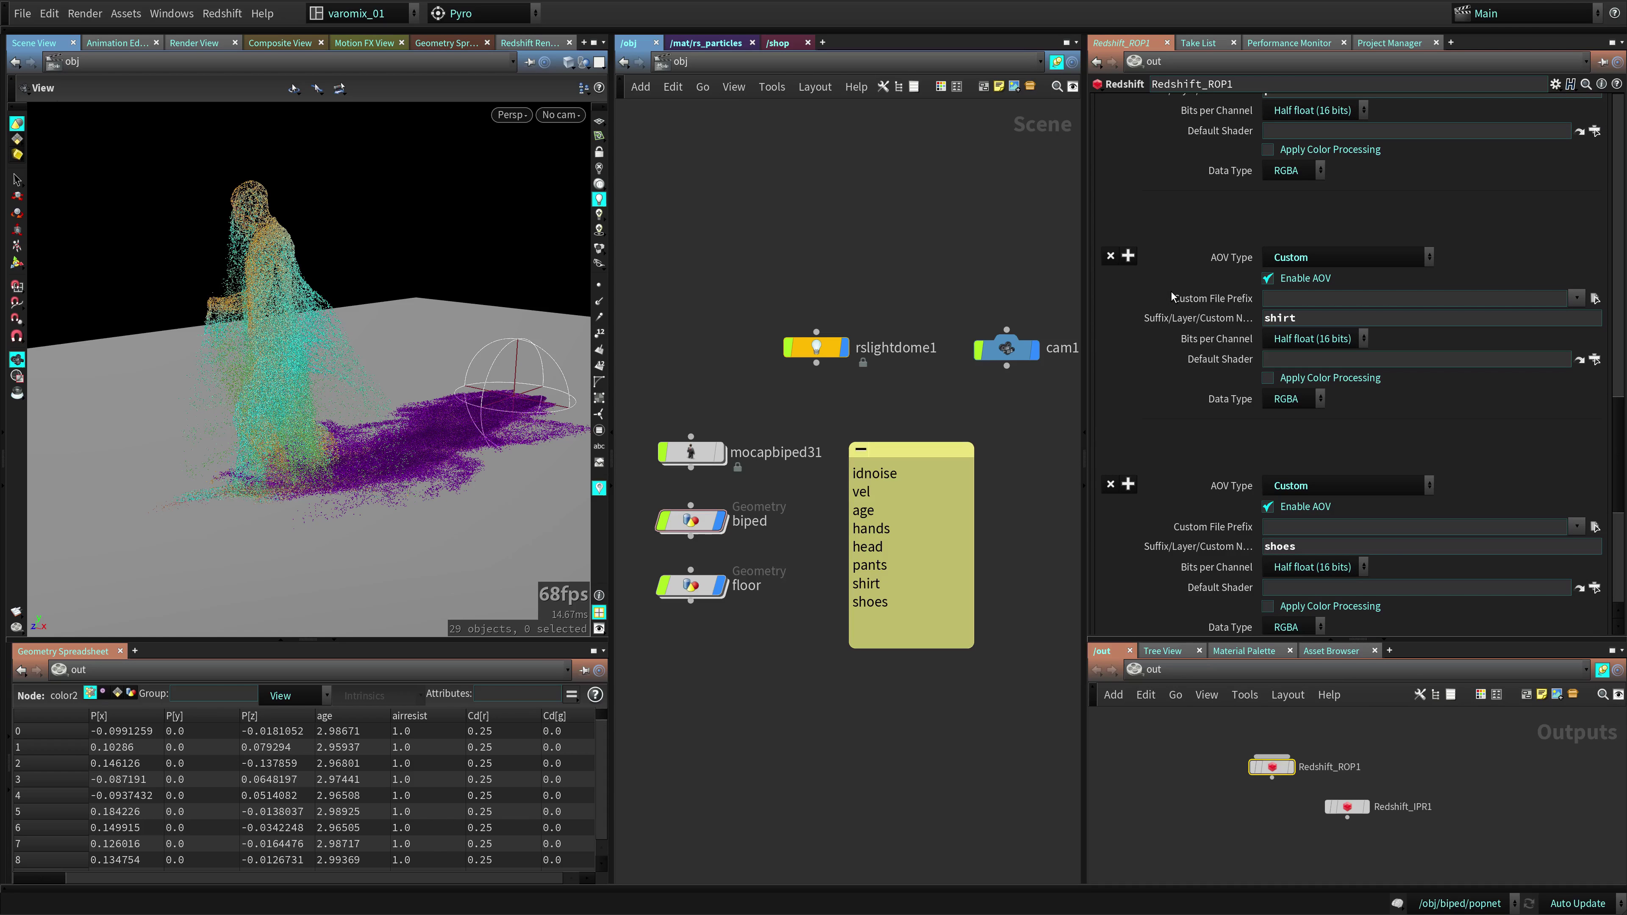
{"action": "scroll", "coordinate": [1172, 291], "scroll_direction": "down", "scroll_amount": 5}
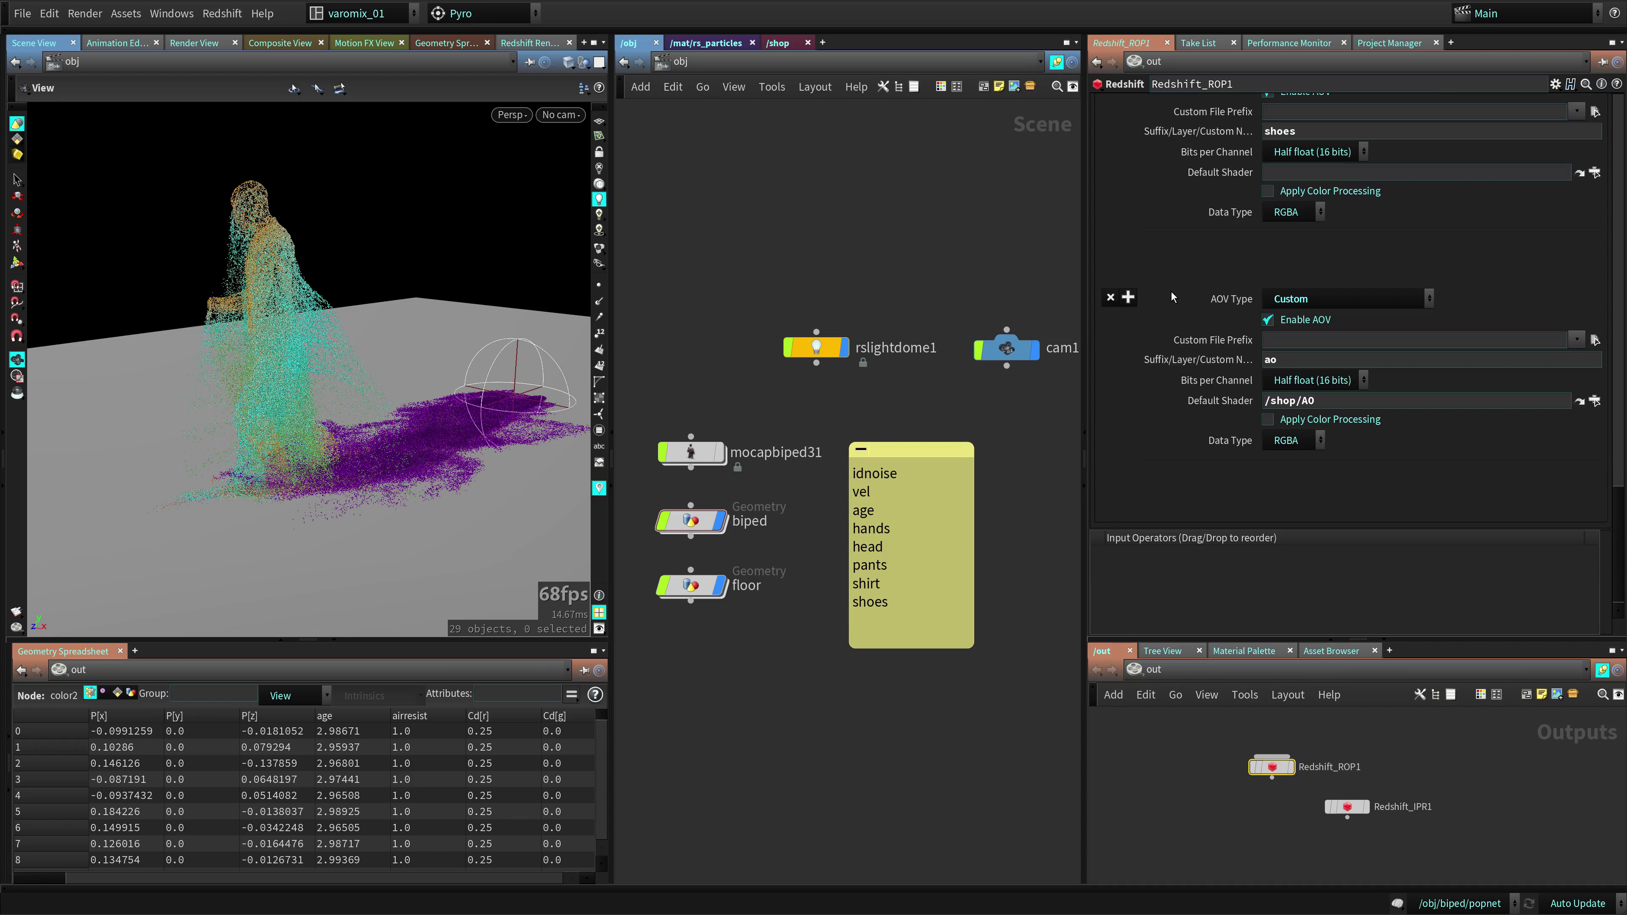
Open the ao AOV's default shader network, /shop/AO, after moving its node up, and auto-arrange the nodes inside
{"action": "left_click", "coordinate": [1289, 401]}
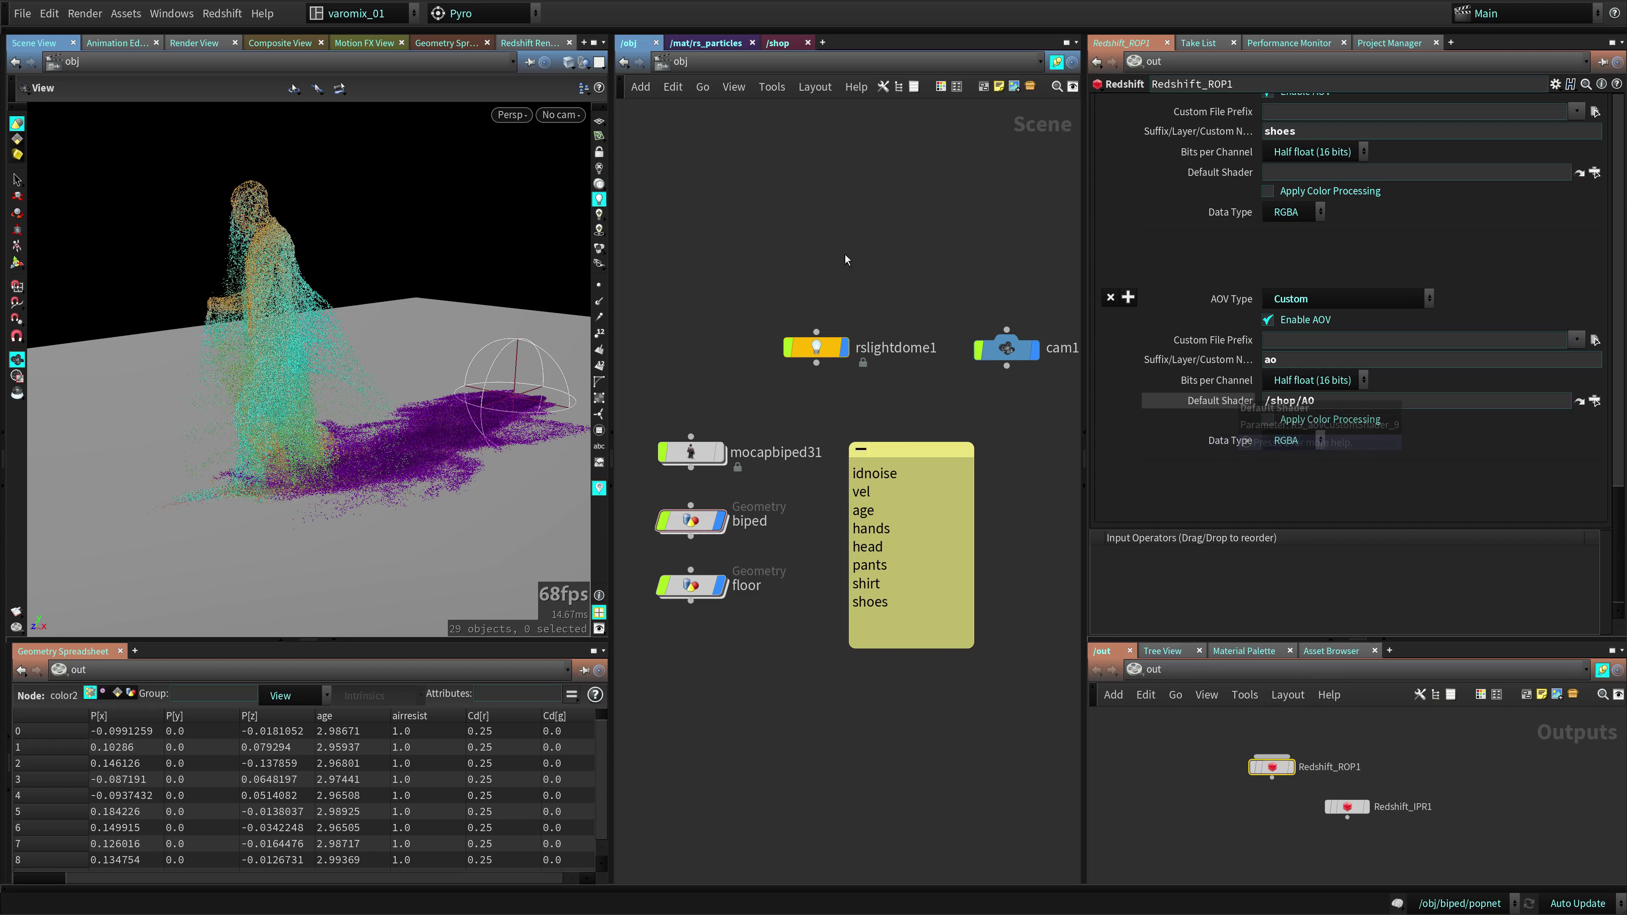
{"action": "left_click", "coordinate": [779, 42]}
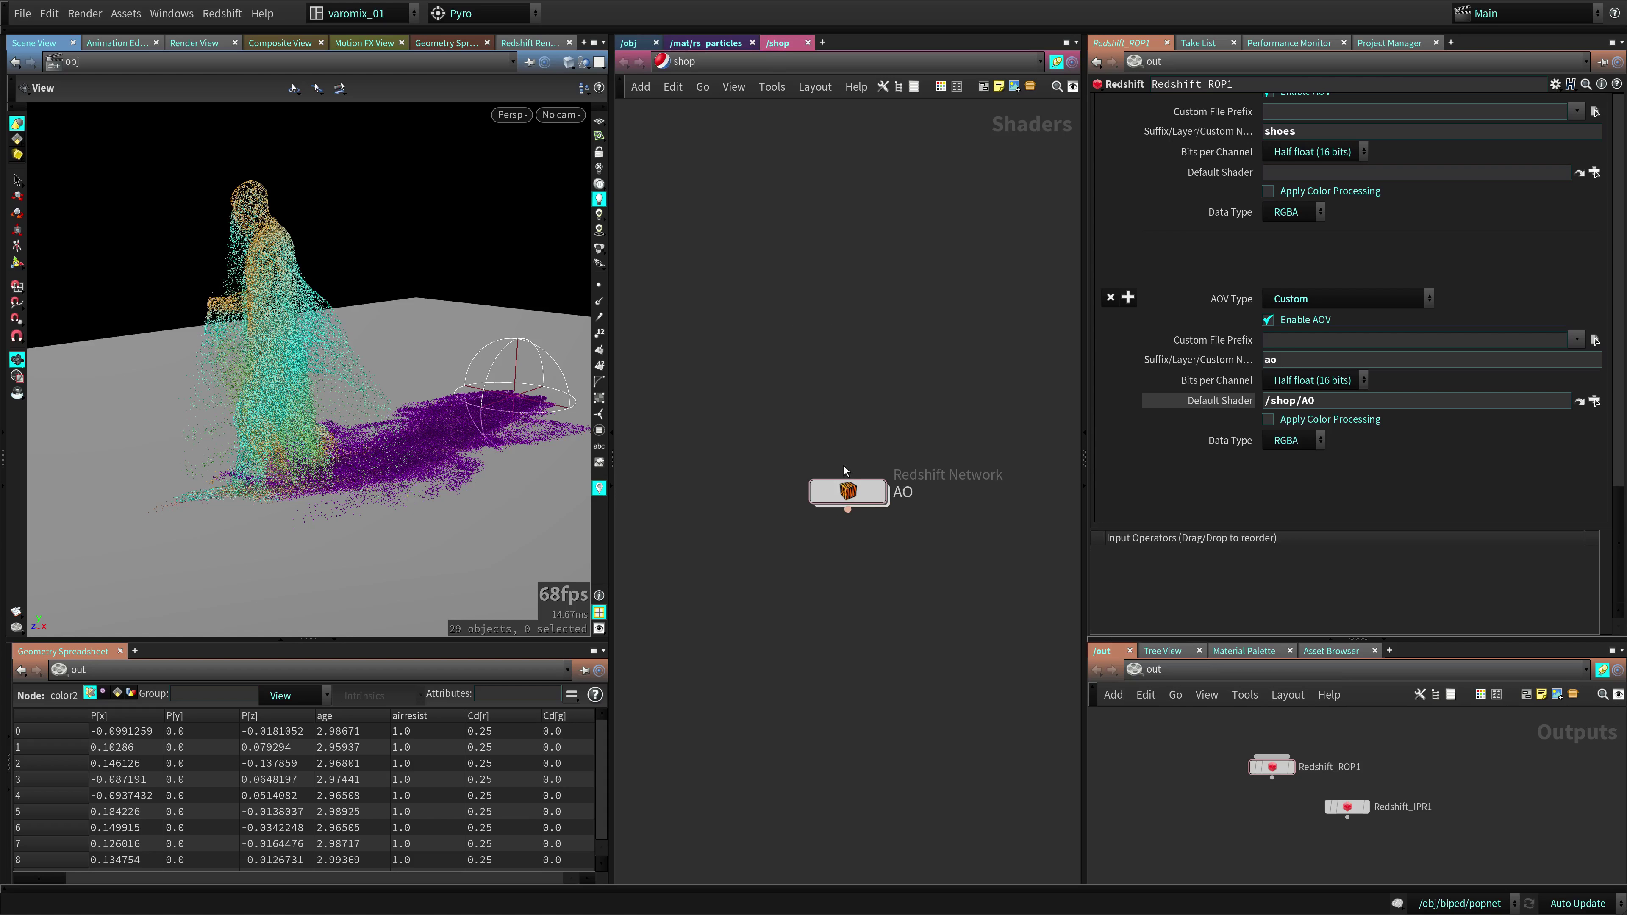
{"action": "left_click_drag", "start_coordinate": [848, 491], "coordinate": [794, 355]}
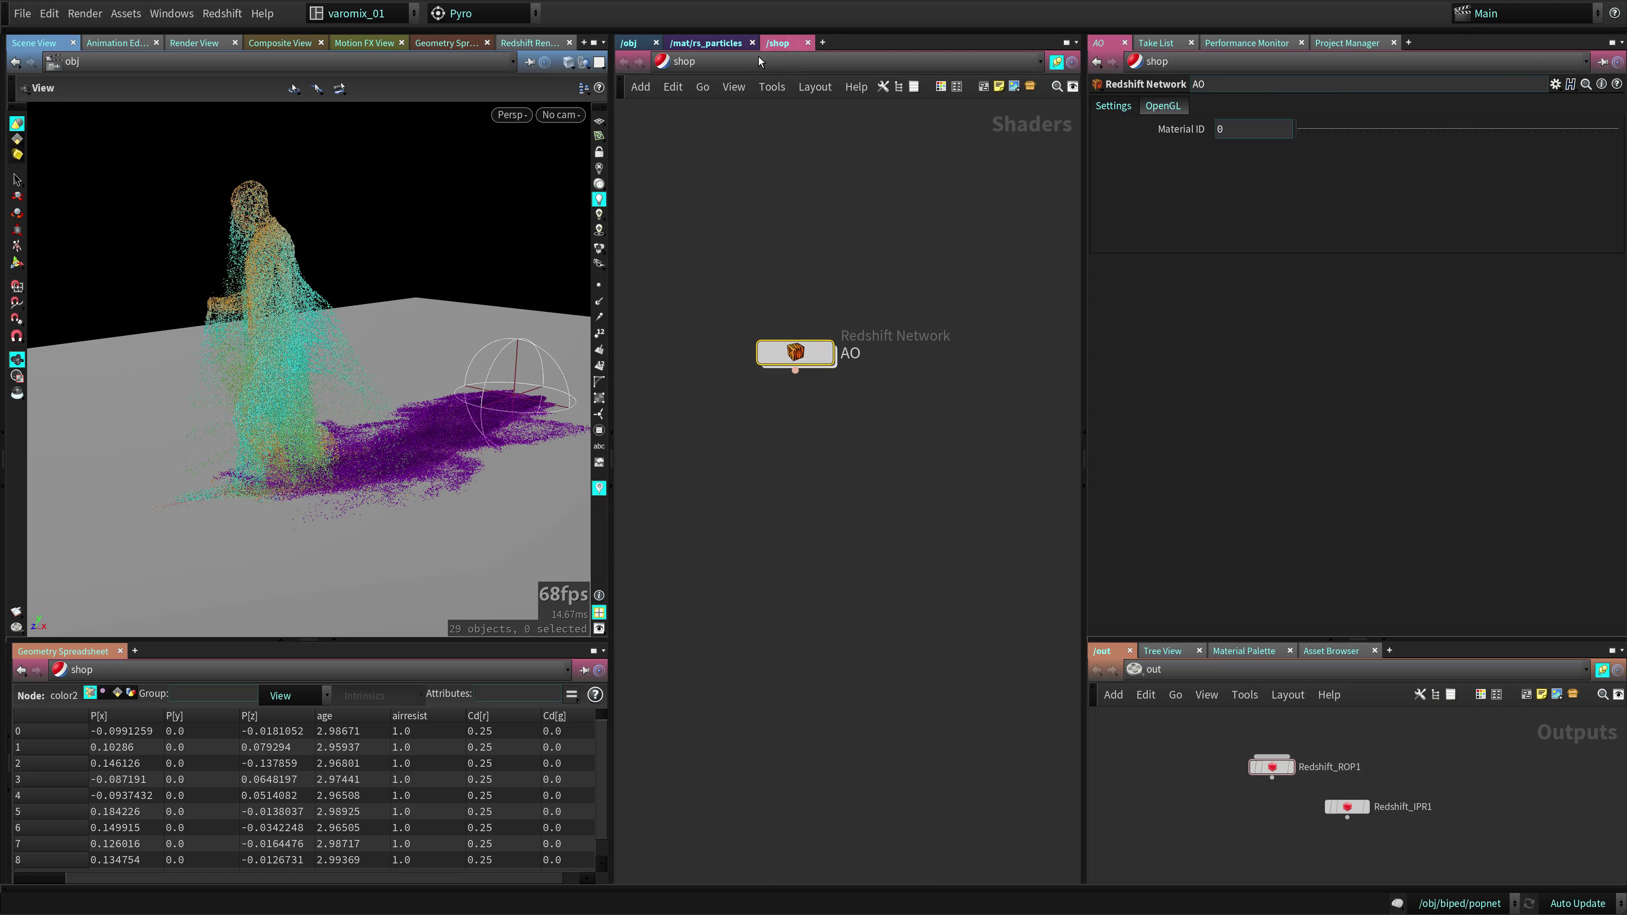
{"action": "double_click", "coordinate": [796, 354]}
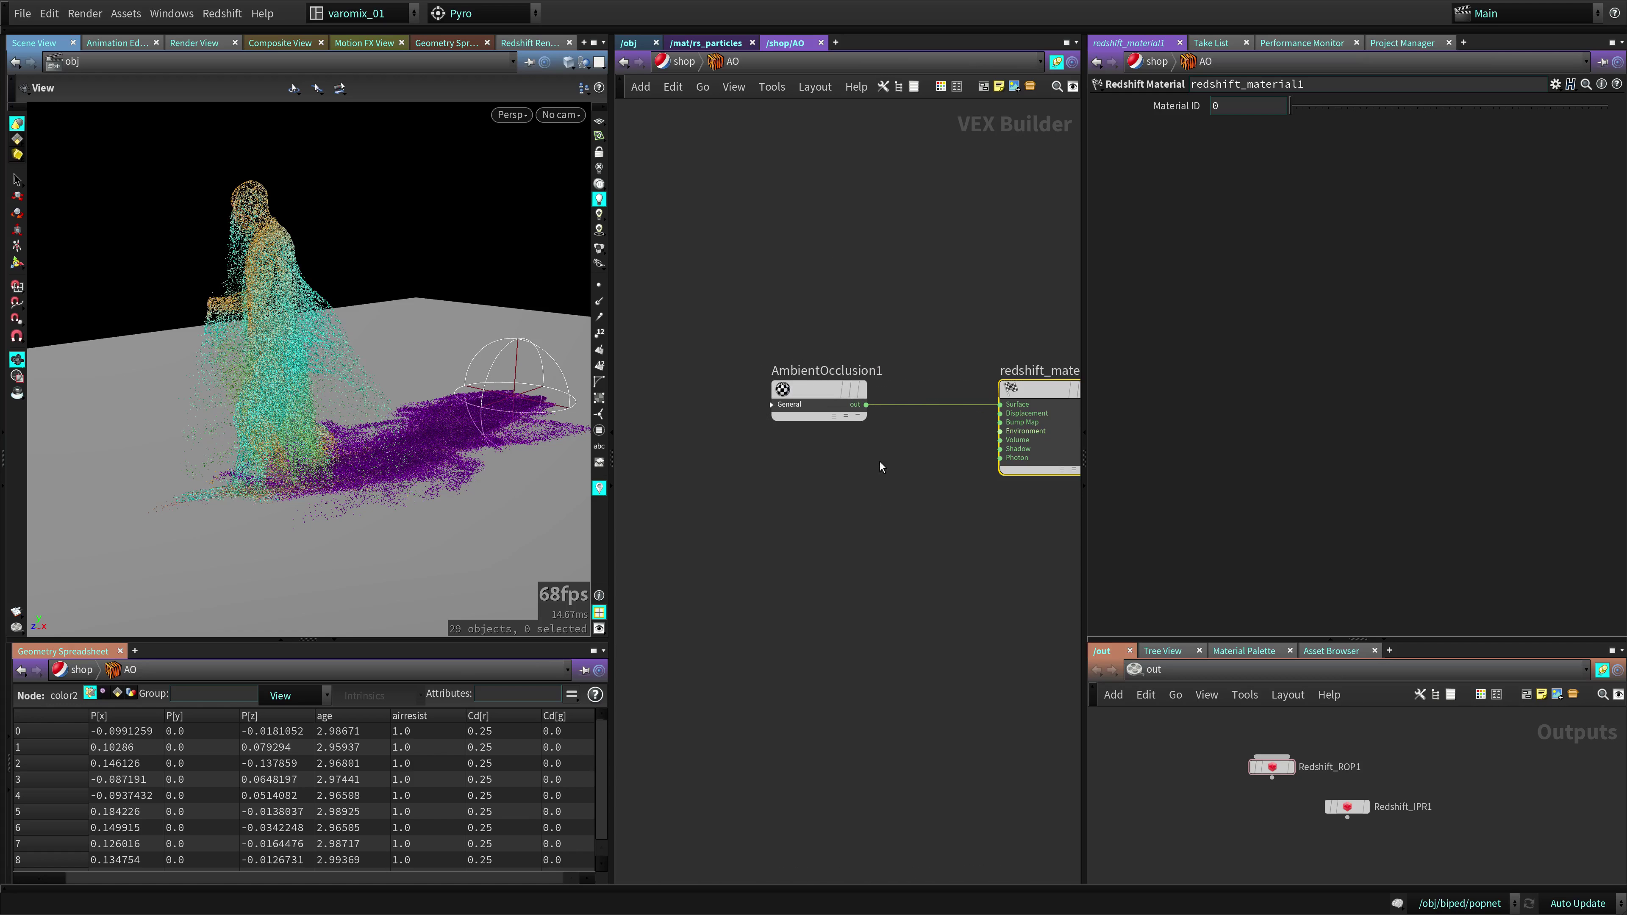
{"action": "key", "text": "l"}
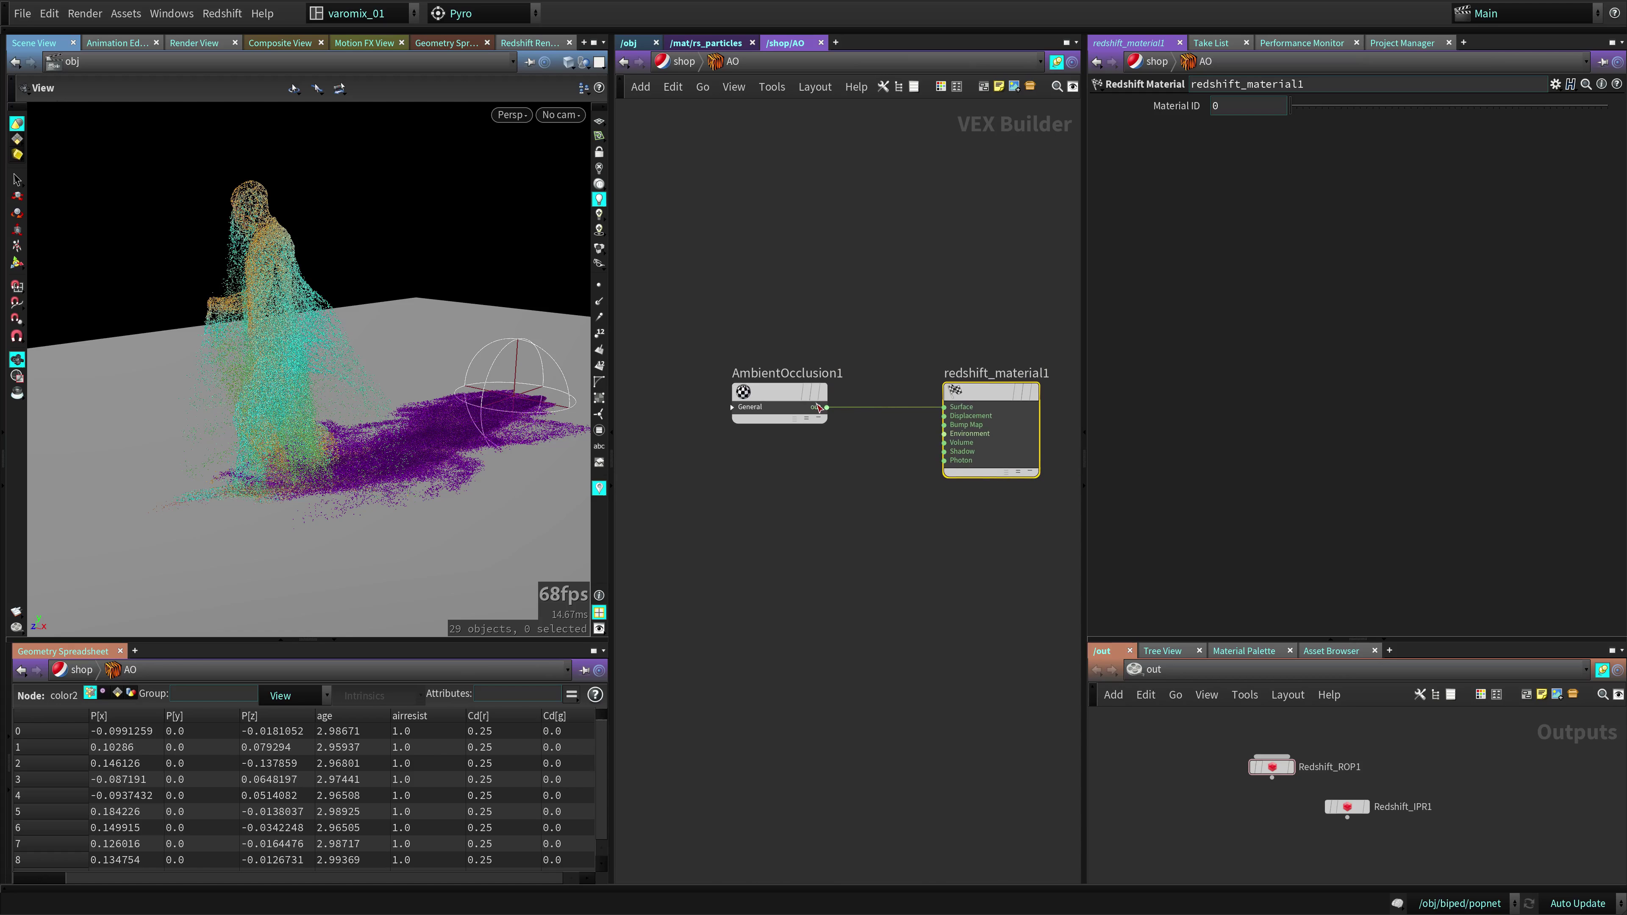
Review the AmbientOcclusion1 shader's parameters and the /shop/AO default shader path of Redshift_ROP1's ao AOV
{"action": "left_click", "coordinate": [792, 405]}
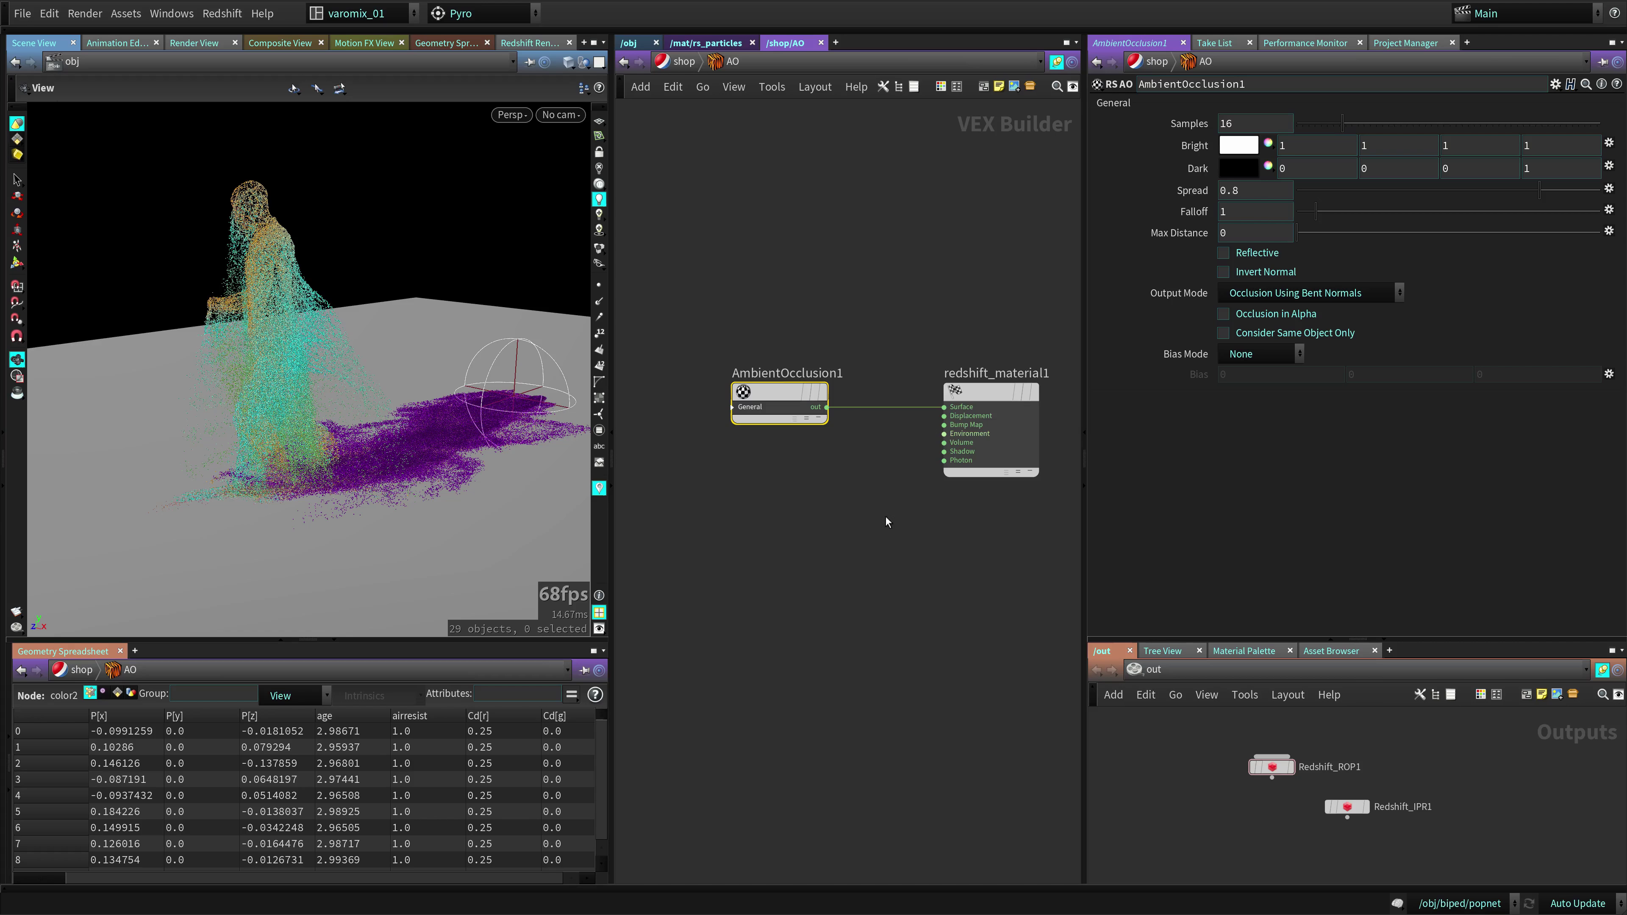
{"action": "left_click", "coordinate": [1273, 766]}
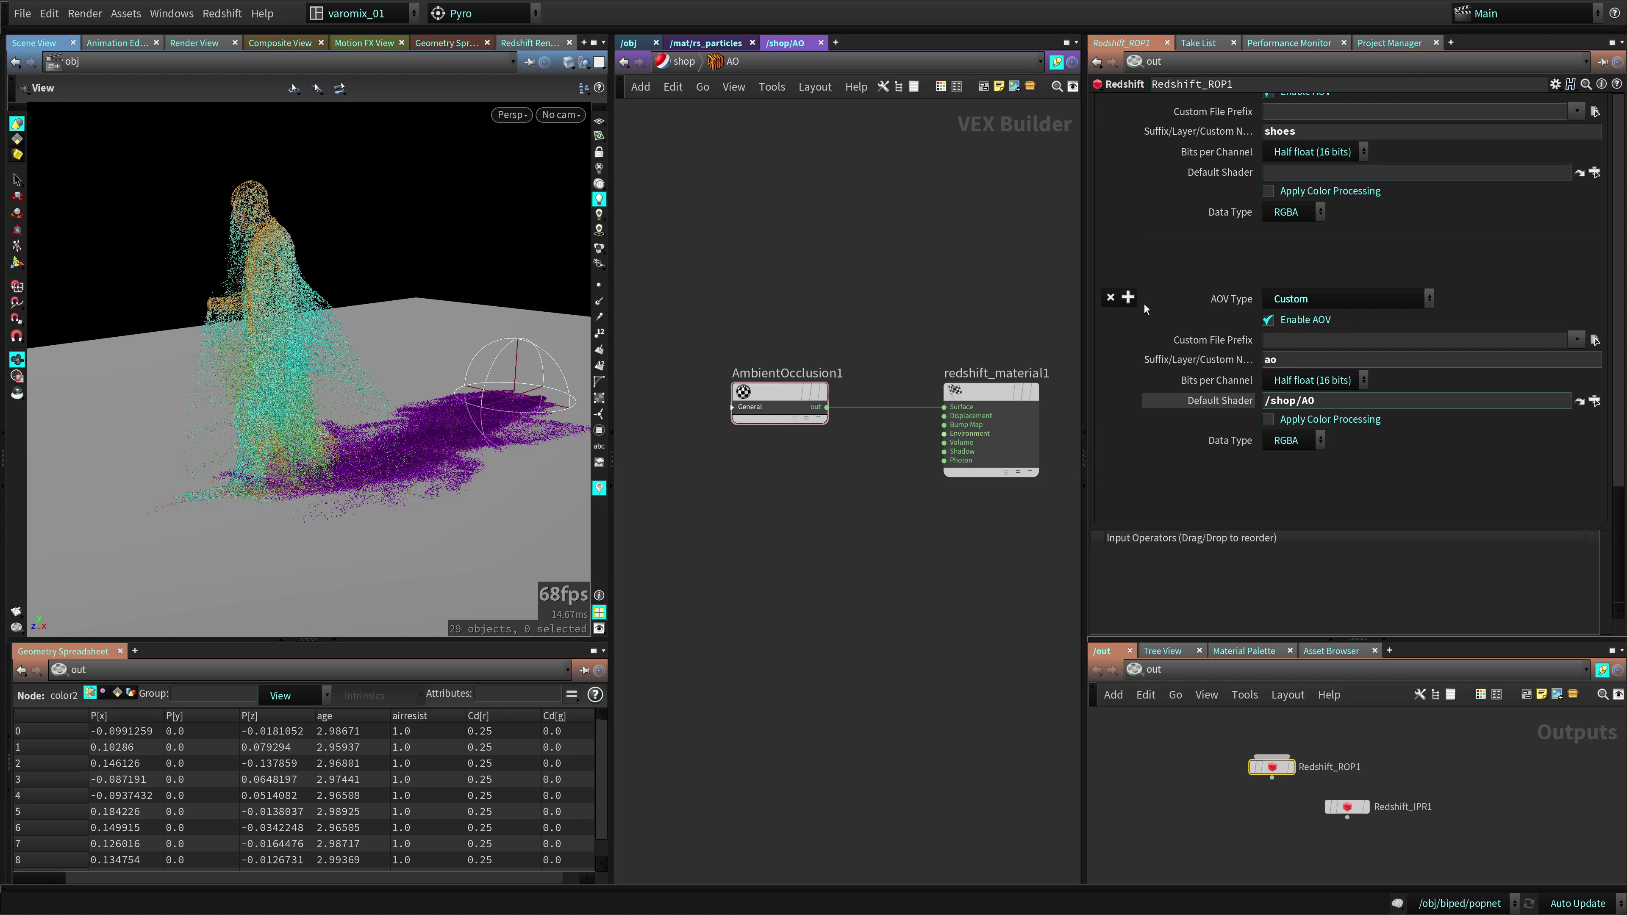
{"action": "double_click", "coordinate": [1344, 406]}
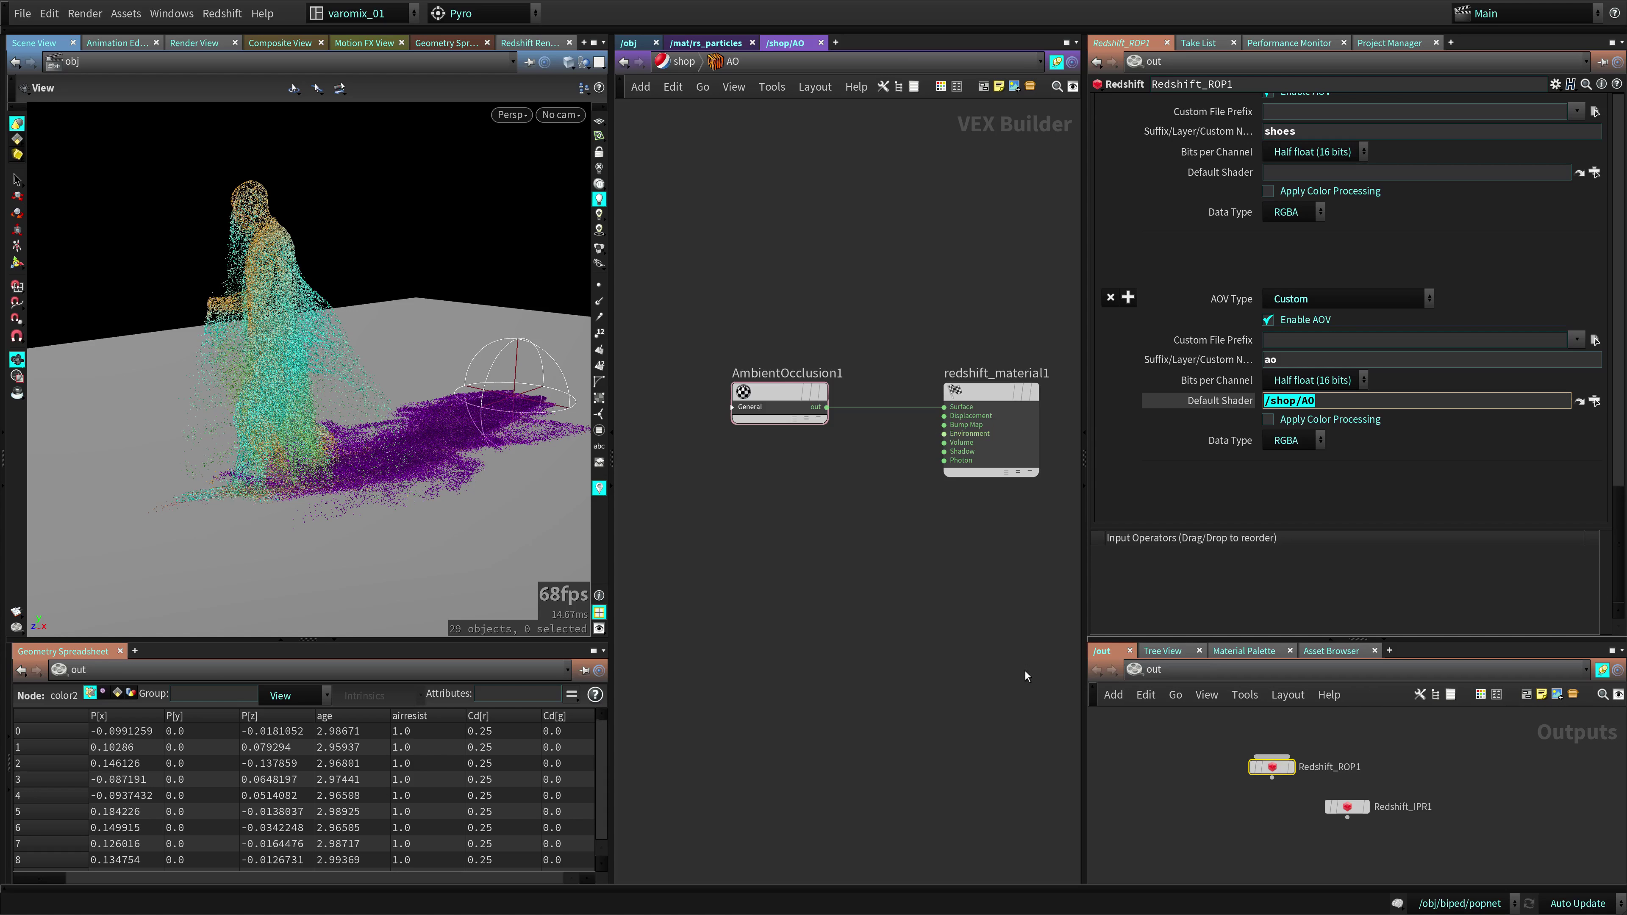
{"action": "left_click", "coordinate": [1257, 766]}
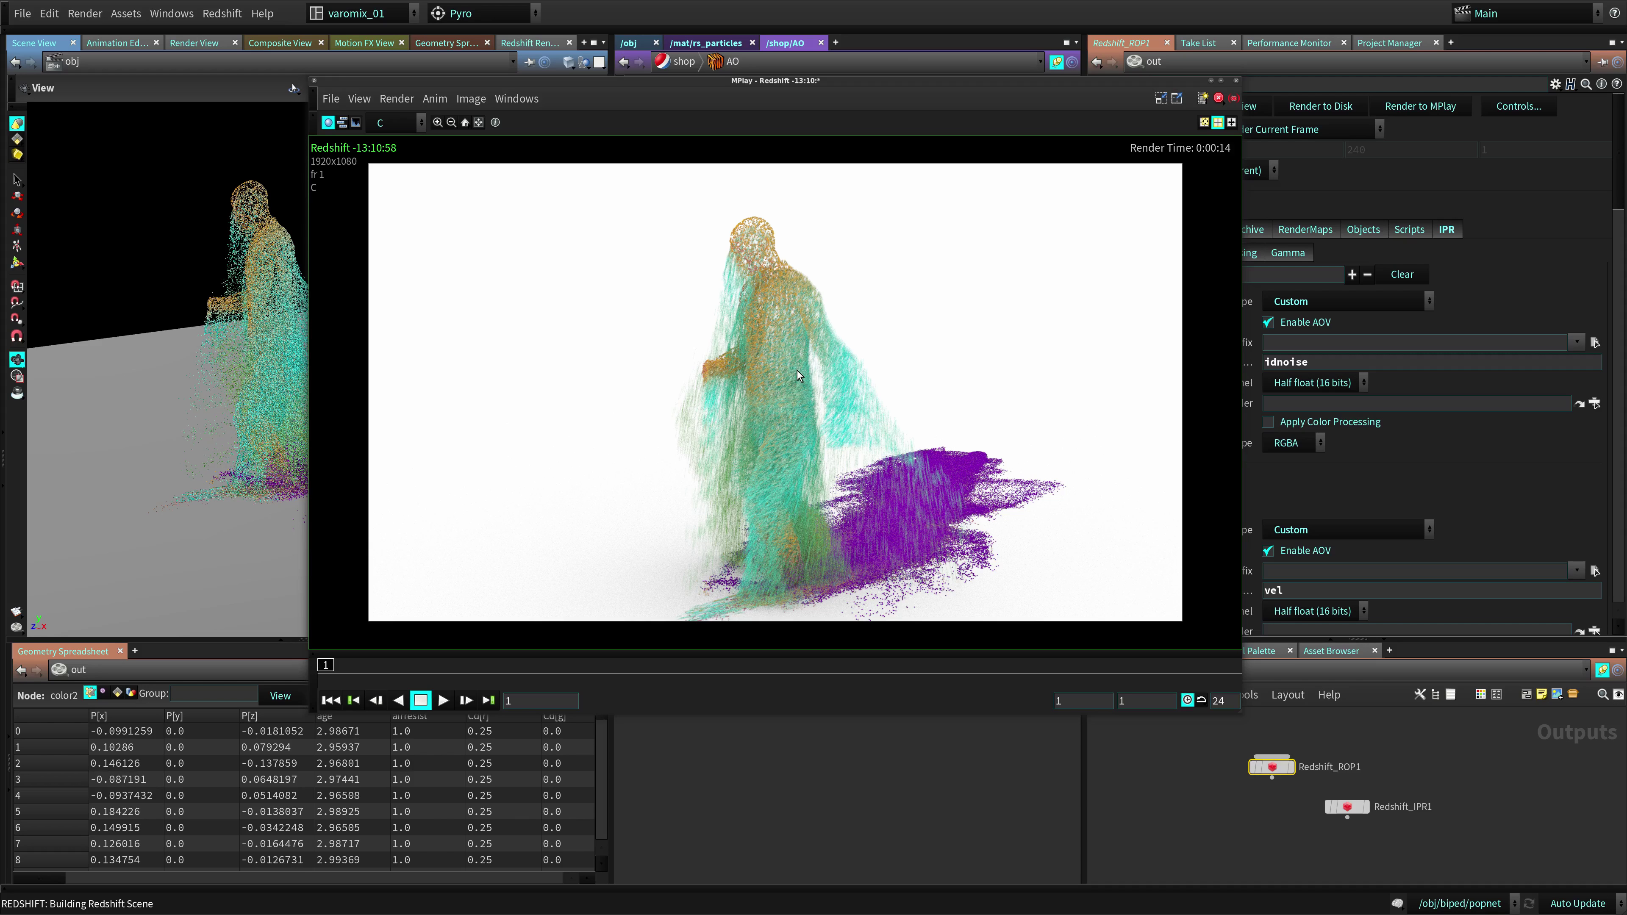
View the attribute-based AOVs idnoise, vel and age one after another in the MPlay render
{"action": "left_click", "coordinate": [412, 120]}
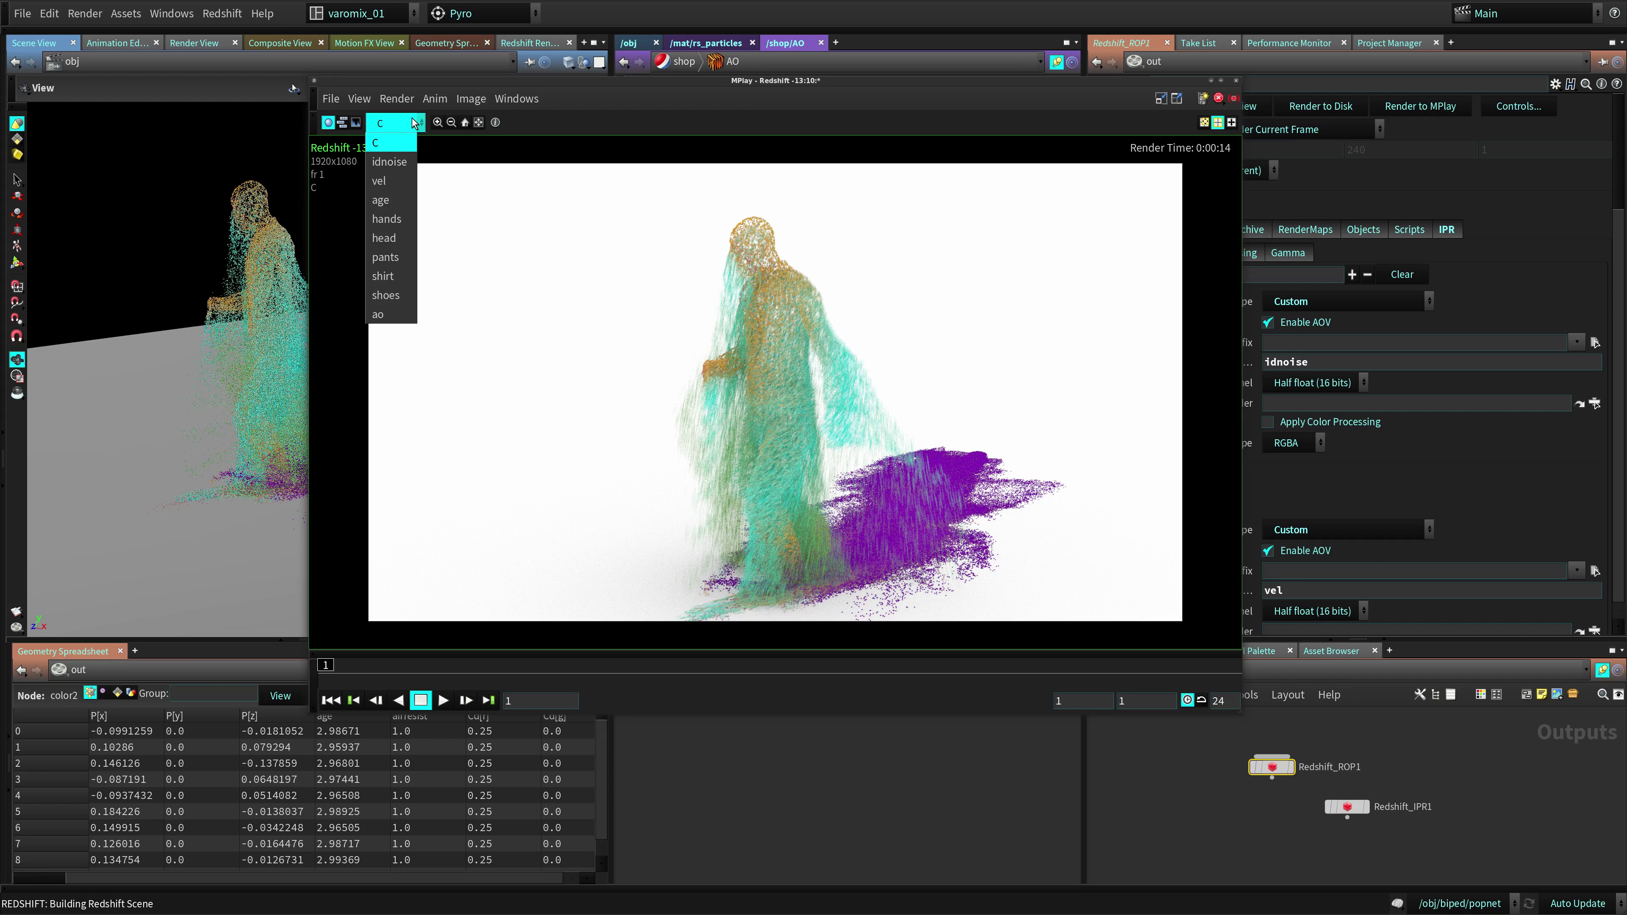
{"action": "left_click", "coordinate": [404, 166]}
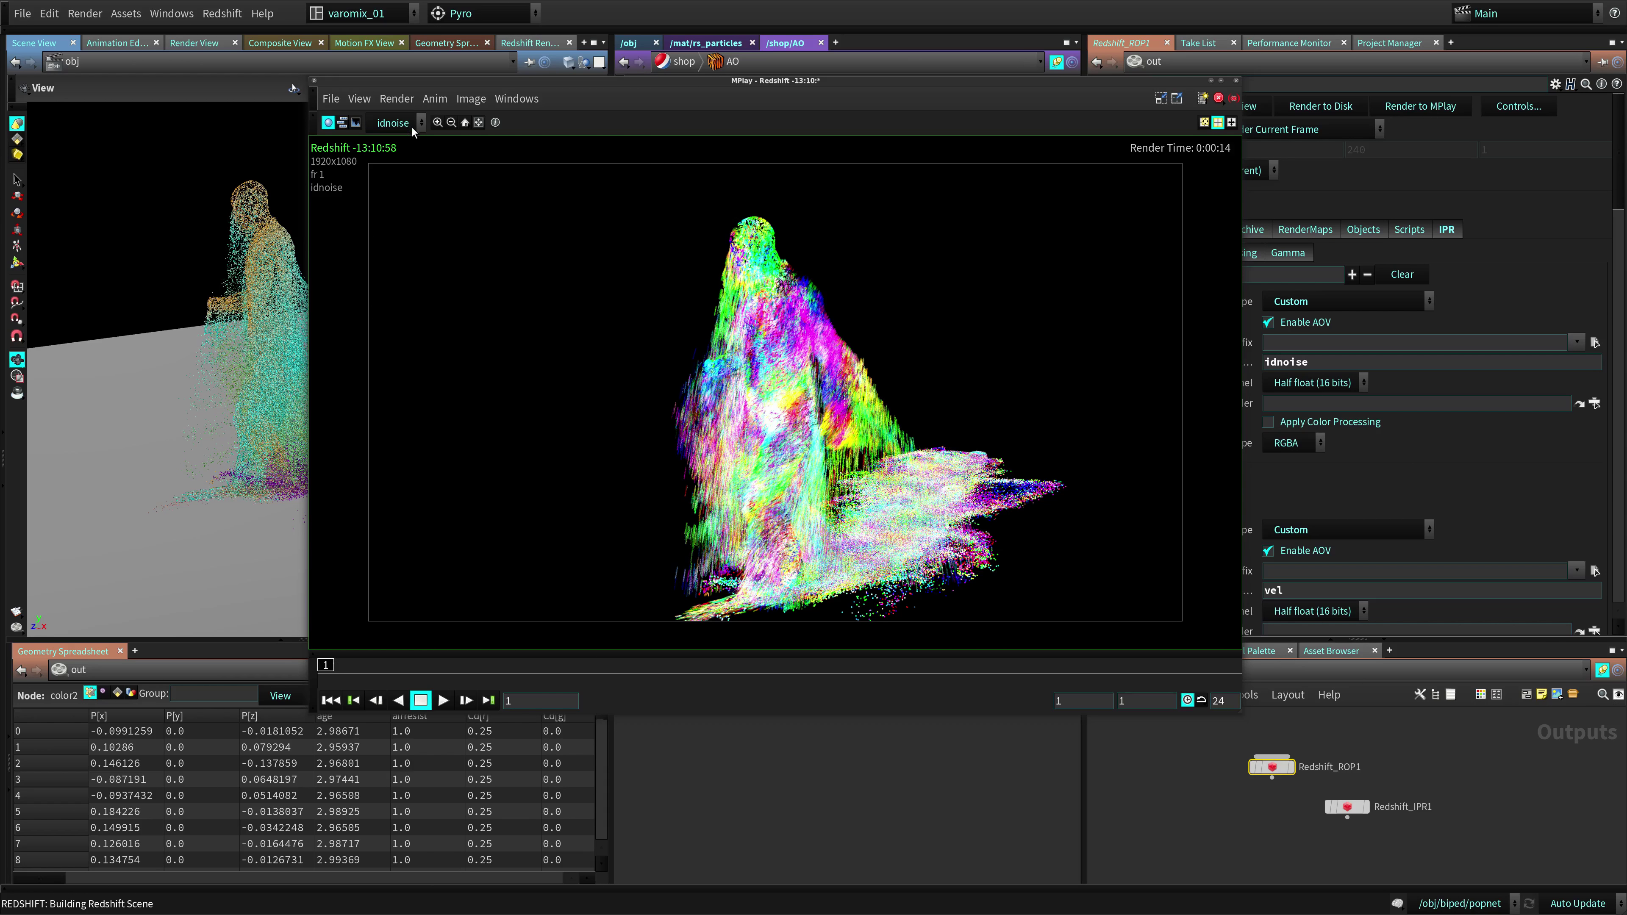
{"action": "left_click", "coordinate": [412, 127]}
{"action": "left_click", "coordinate": [399, 182]}
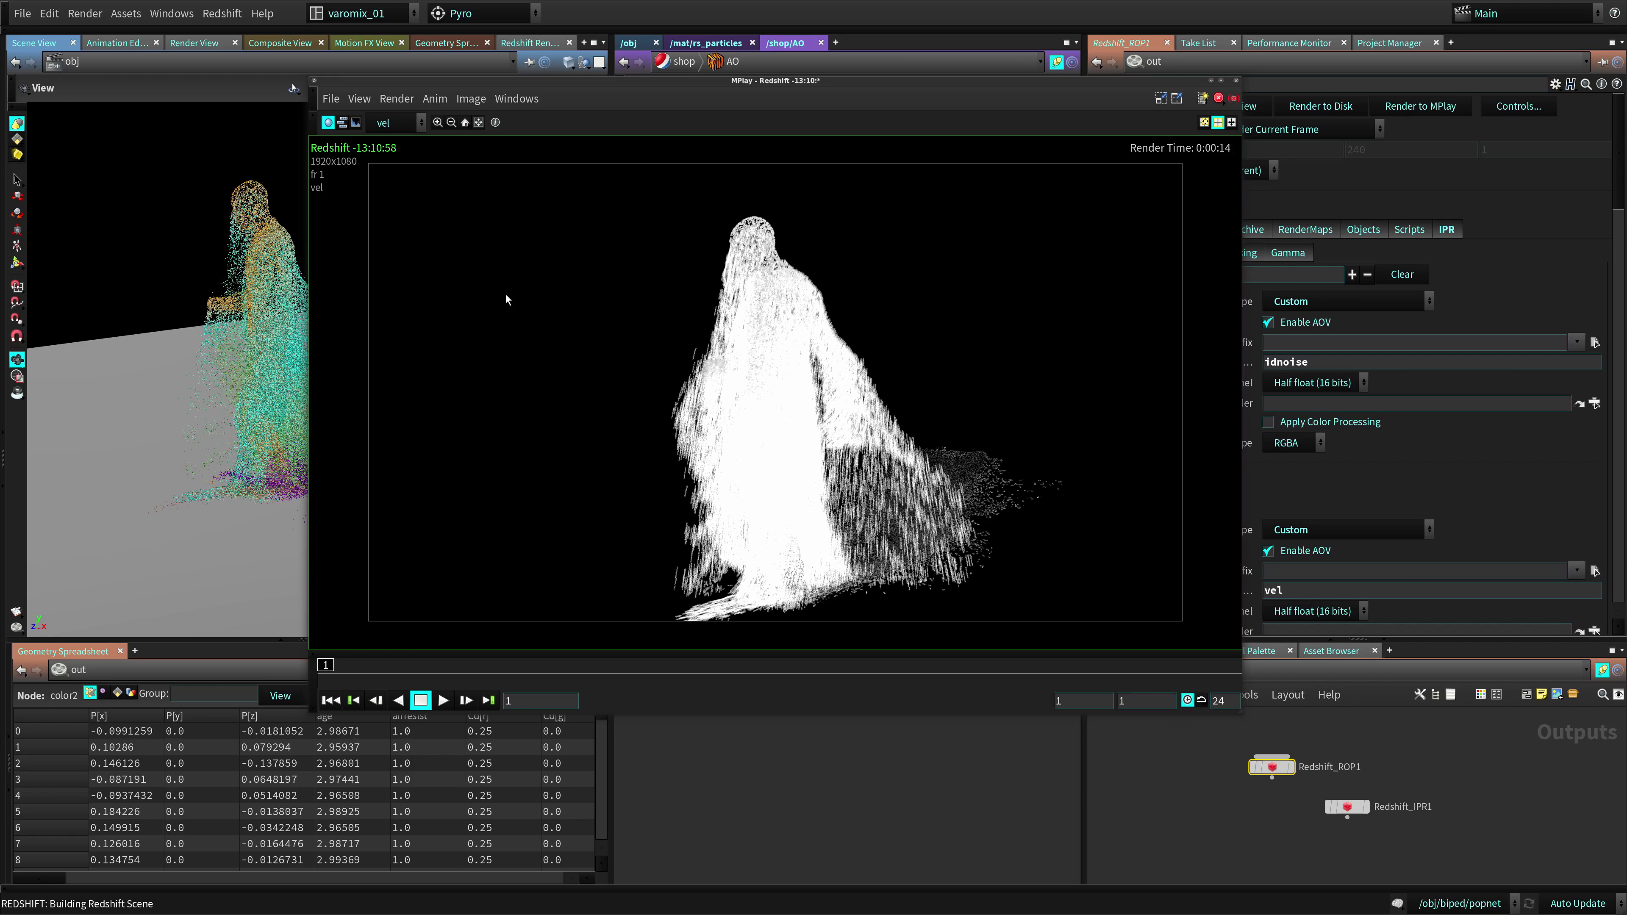
{"action": "left_click", "coordinate": [403, 123]}
{"action": "left_click", "coordinate": [388, 202]}
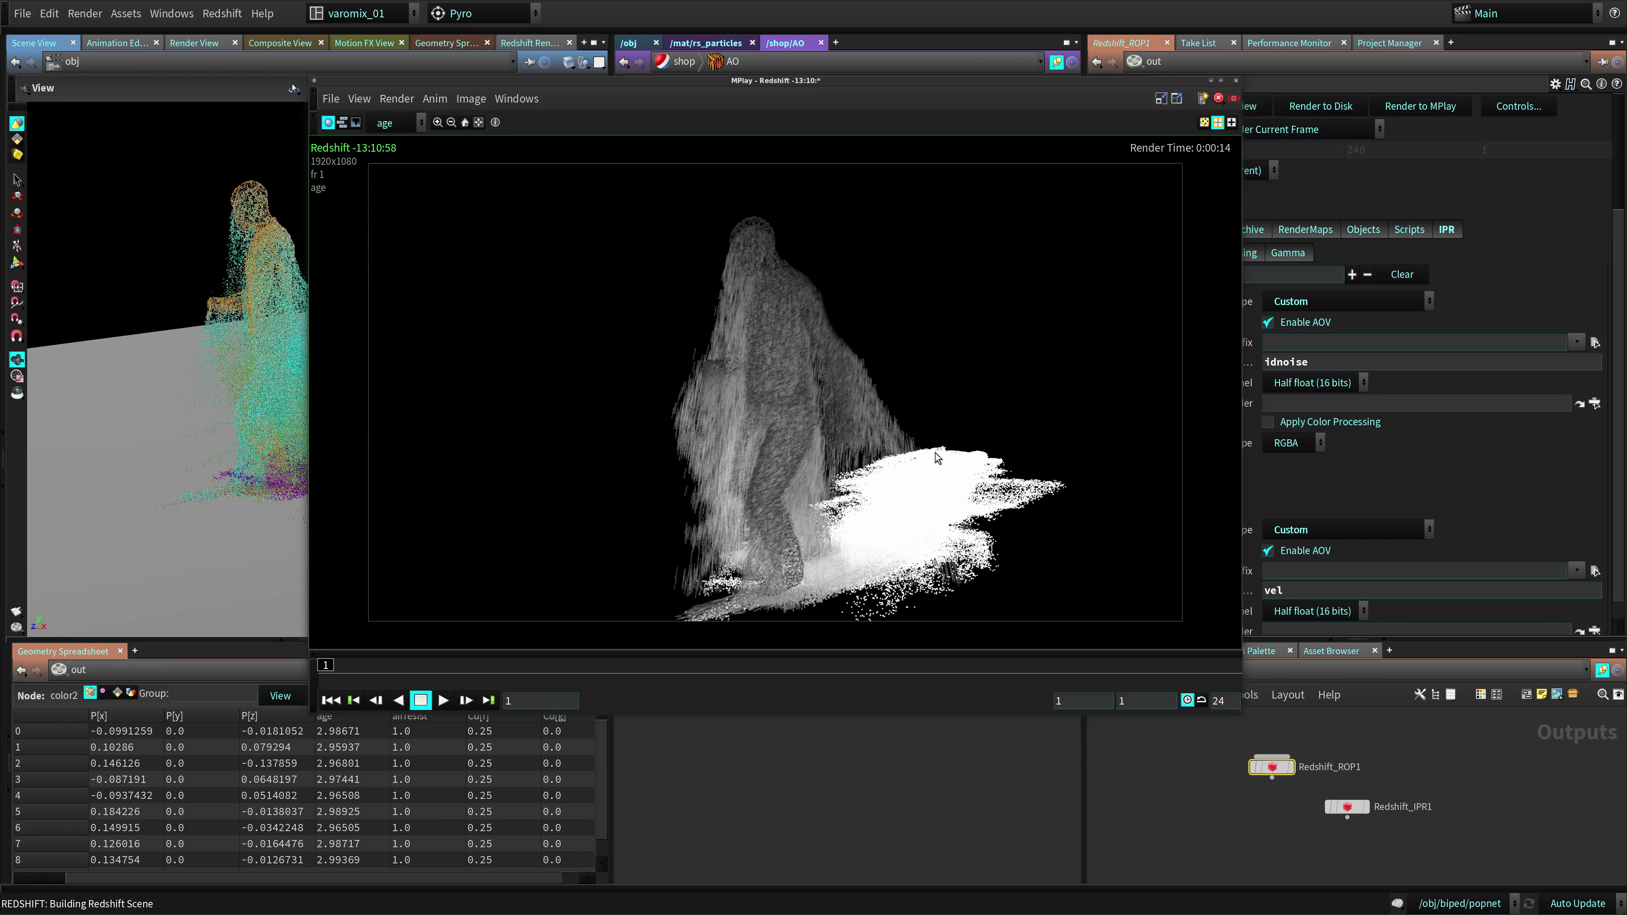
View the group mask AOVs hands, head, pants, shirt and shoes, followed by the ao pass
{"action": "left_click", "coordinate": [389, 124]}
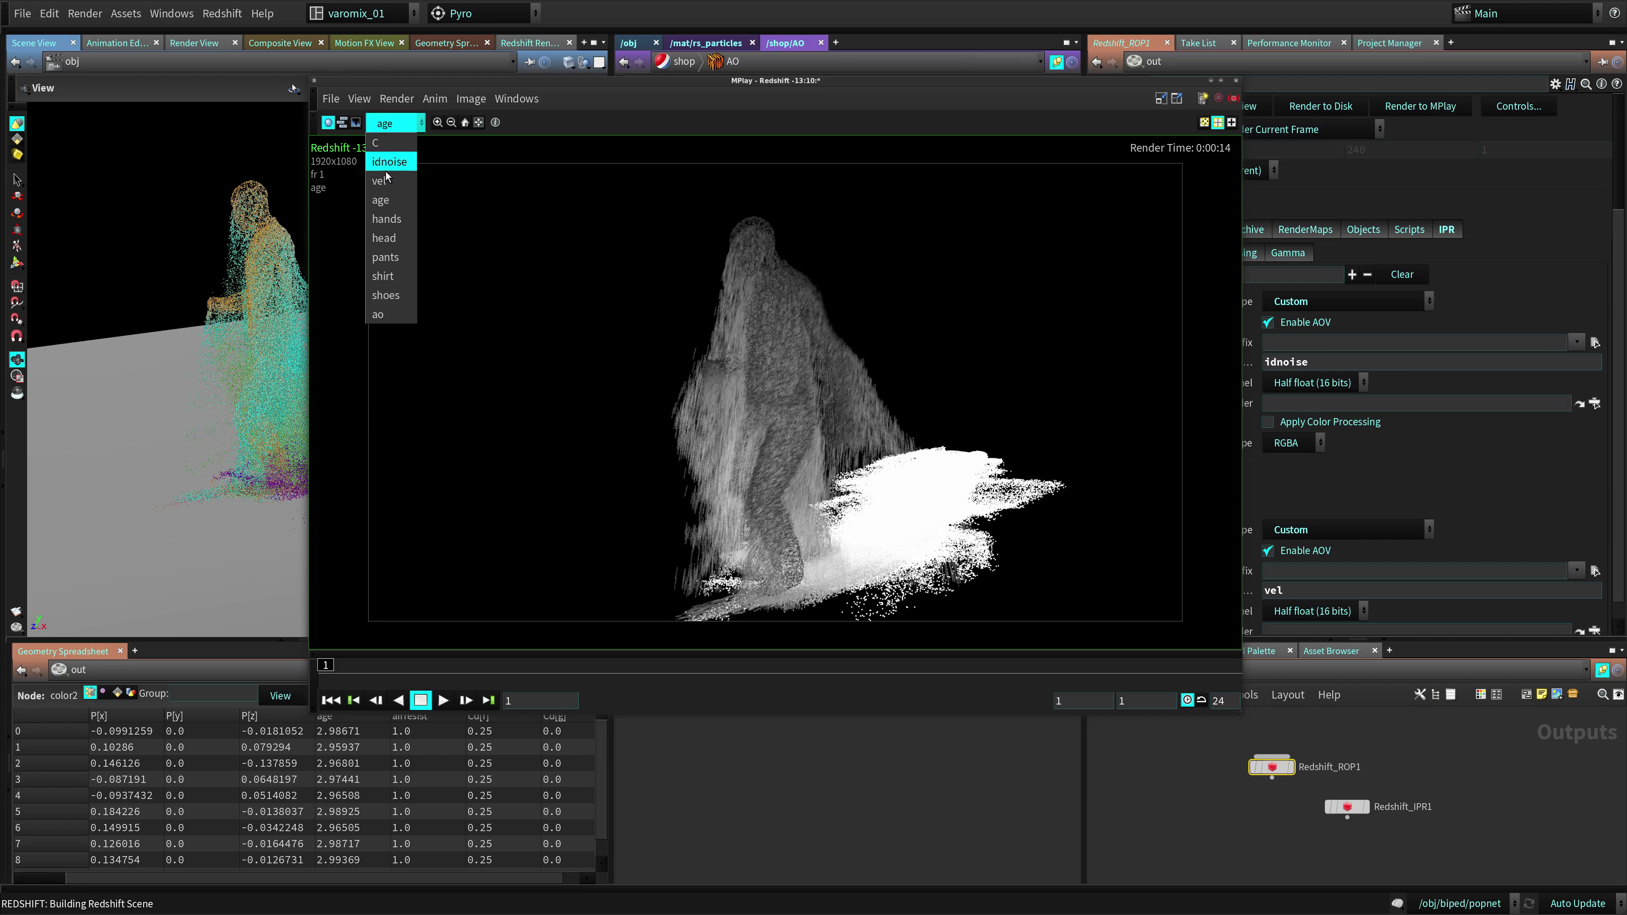
{"action": "left_click", "coordinate": [384, 215]}
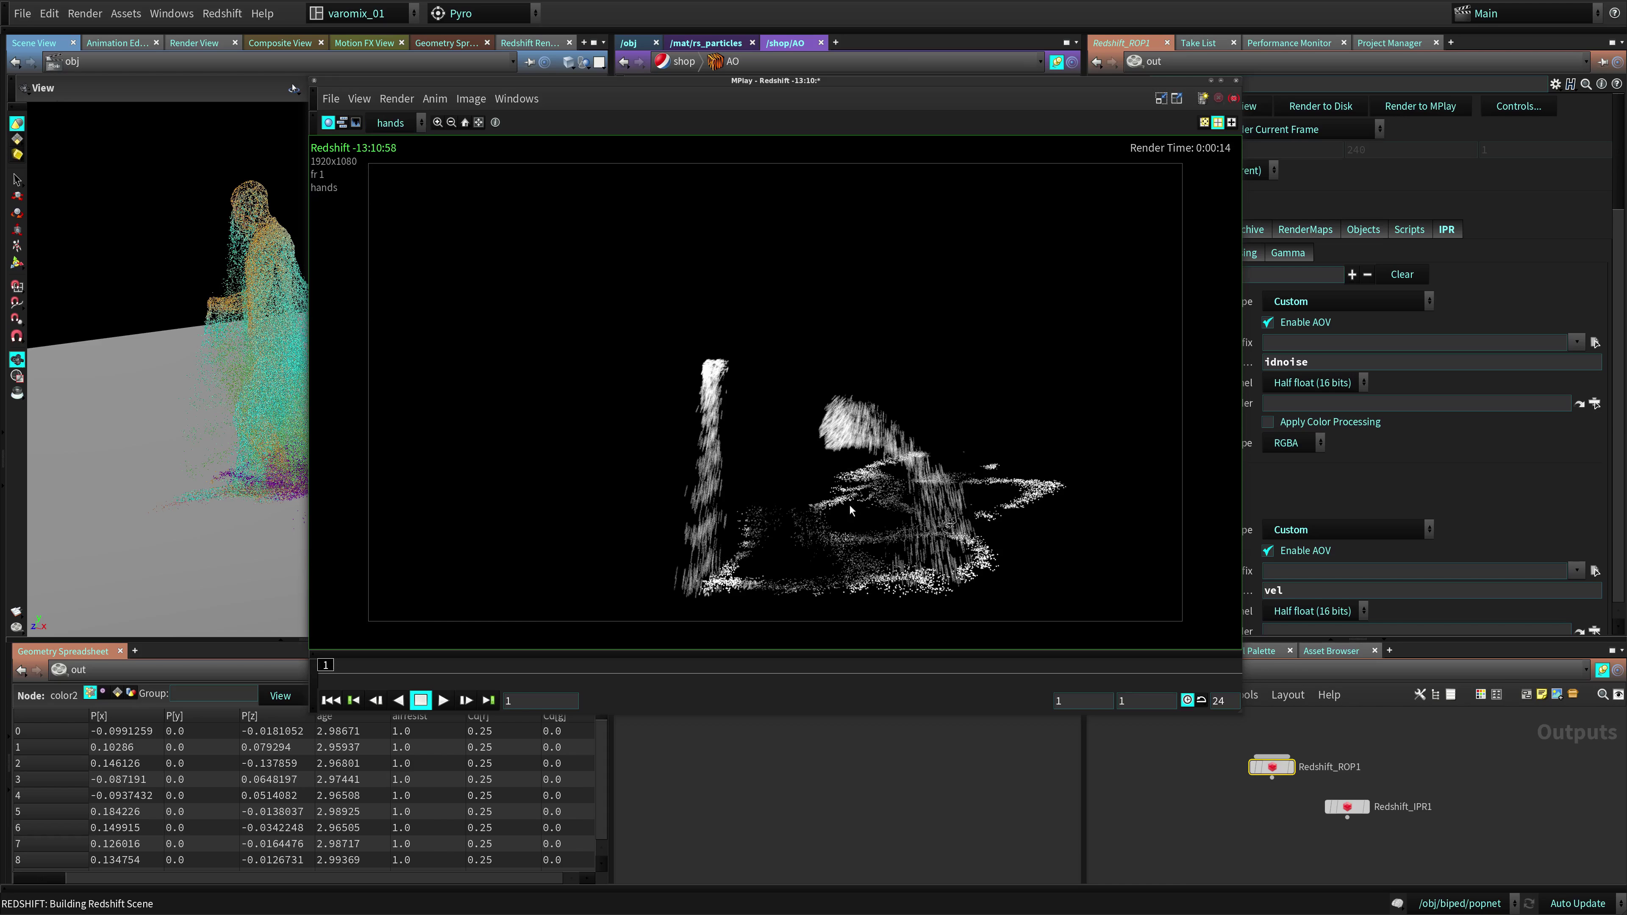
{"action": "left_click", "coordinate": [390, 123]}
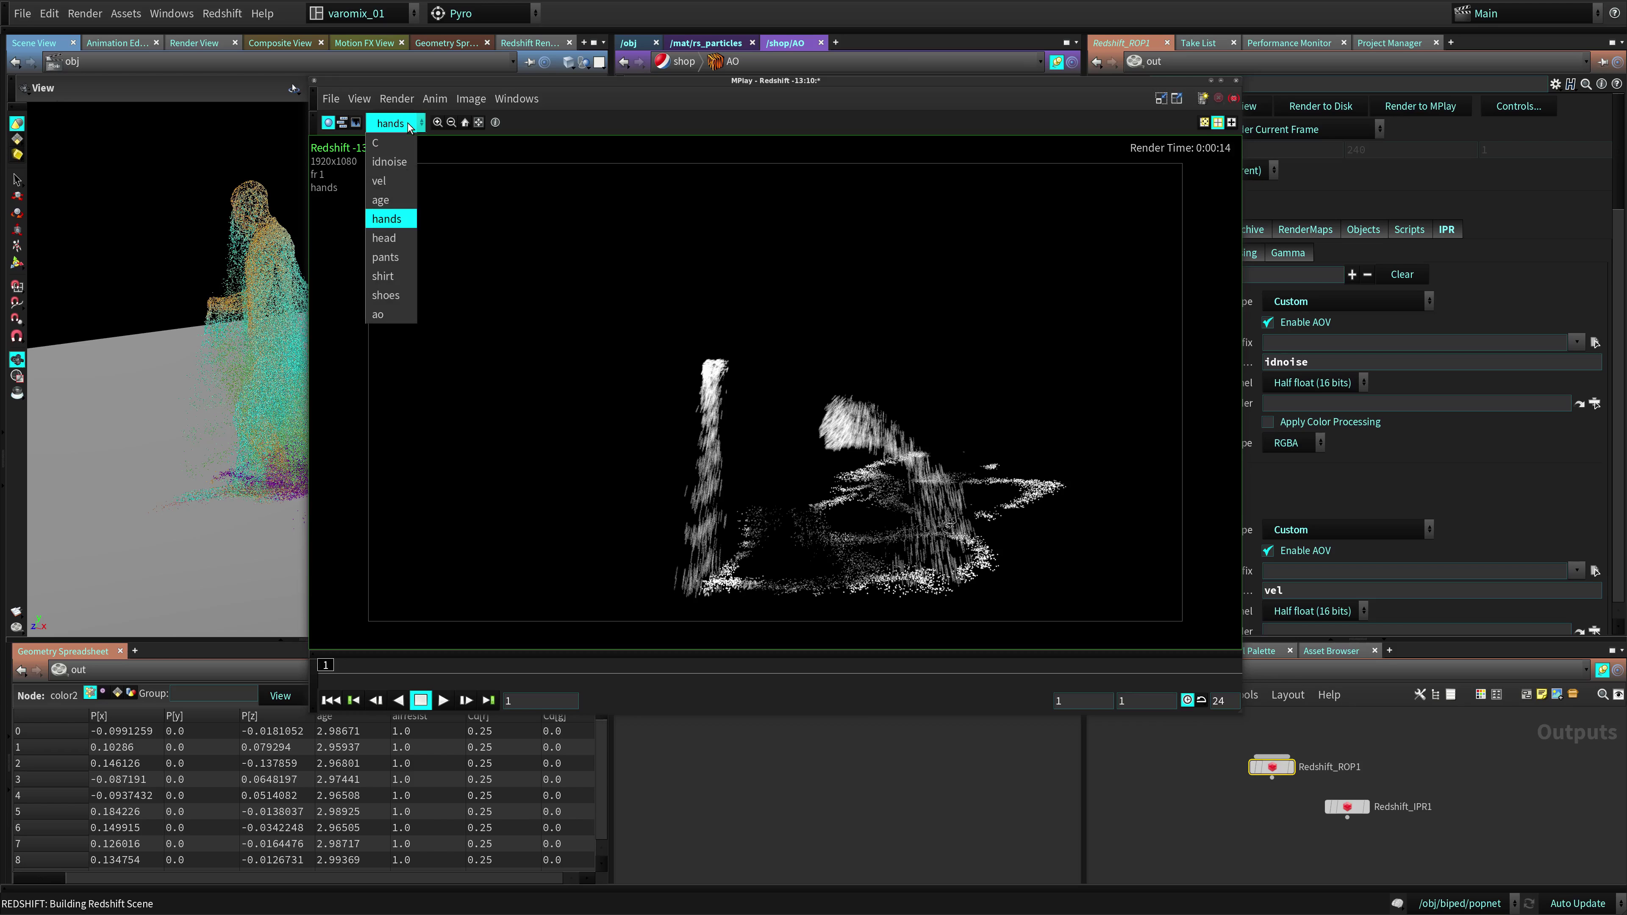
{"action": "left_click", "coordinate": [396, 245]}
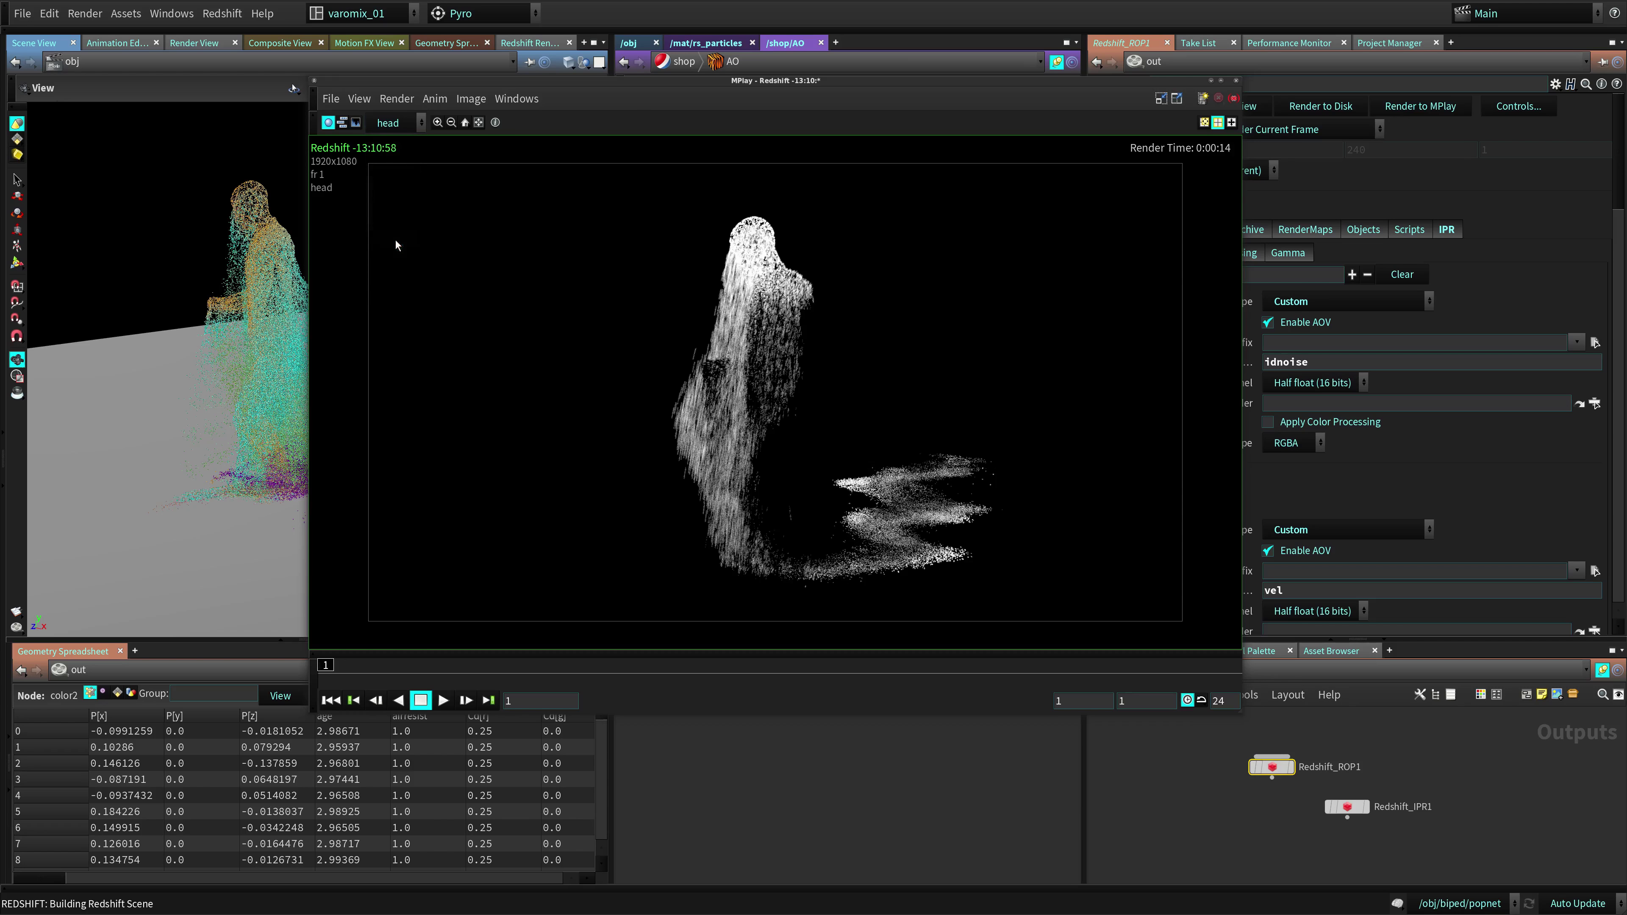
{"action": "left_click", "coordinate": [406, 126]}
{"action": "left_click", "coordinate": [404, 268]}
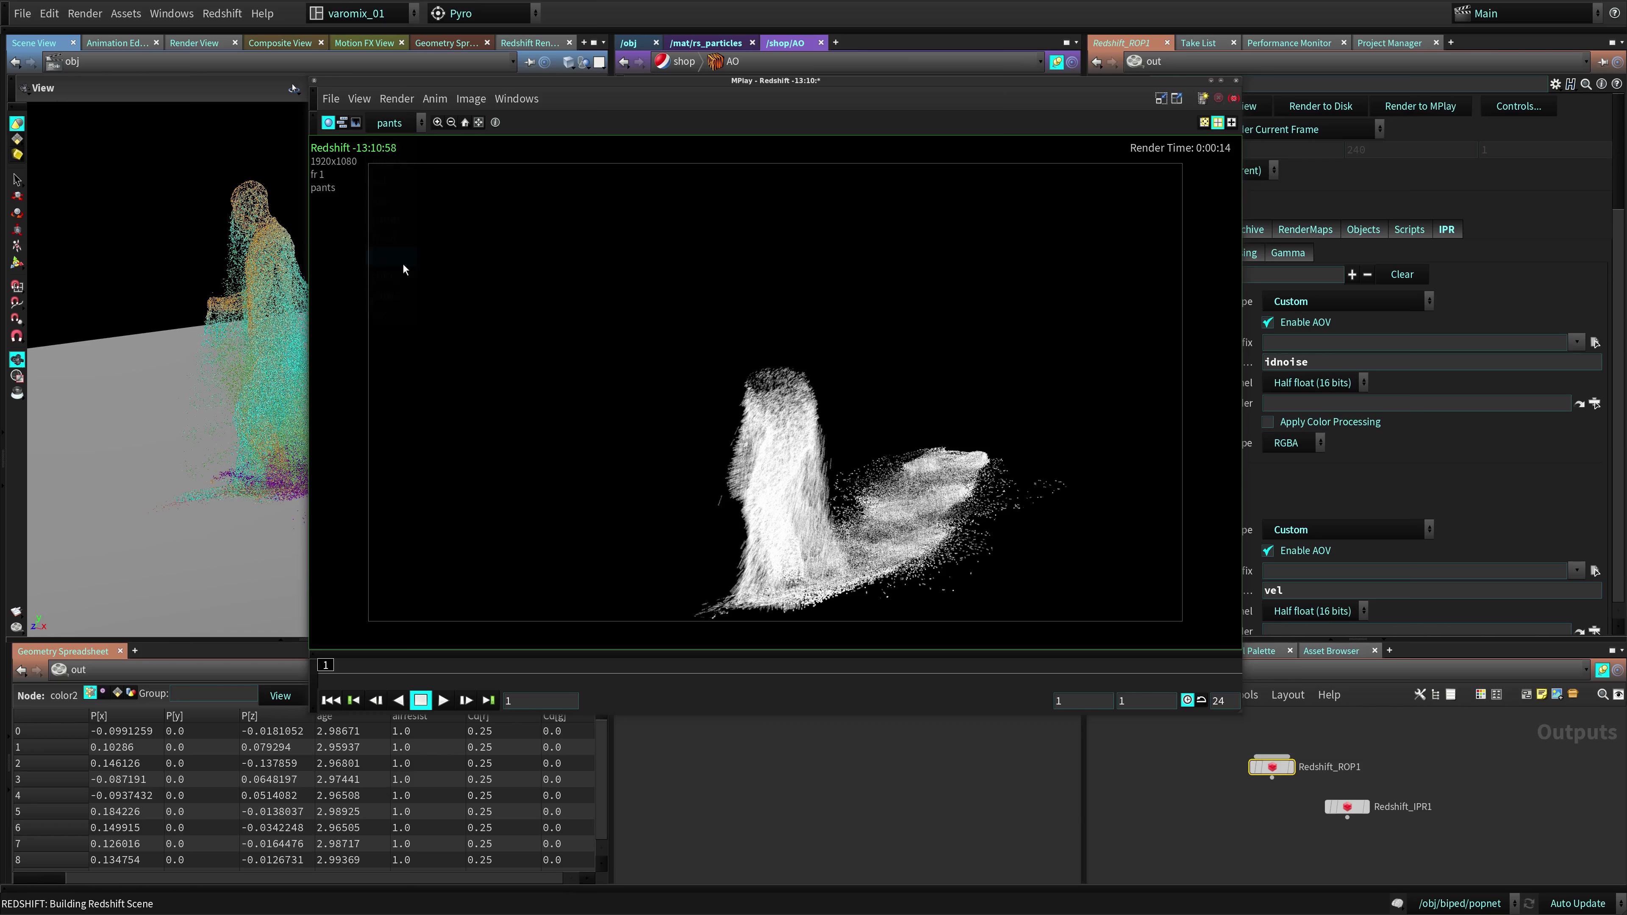
{"action": "left_click", "coordinate": [405, 129]}
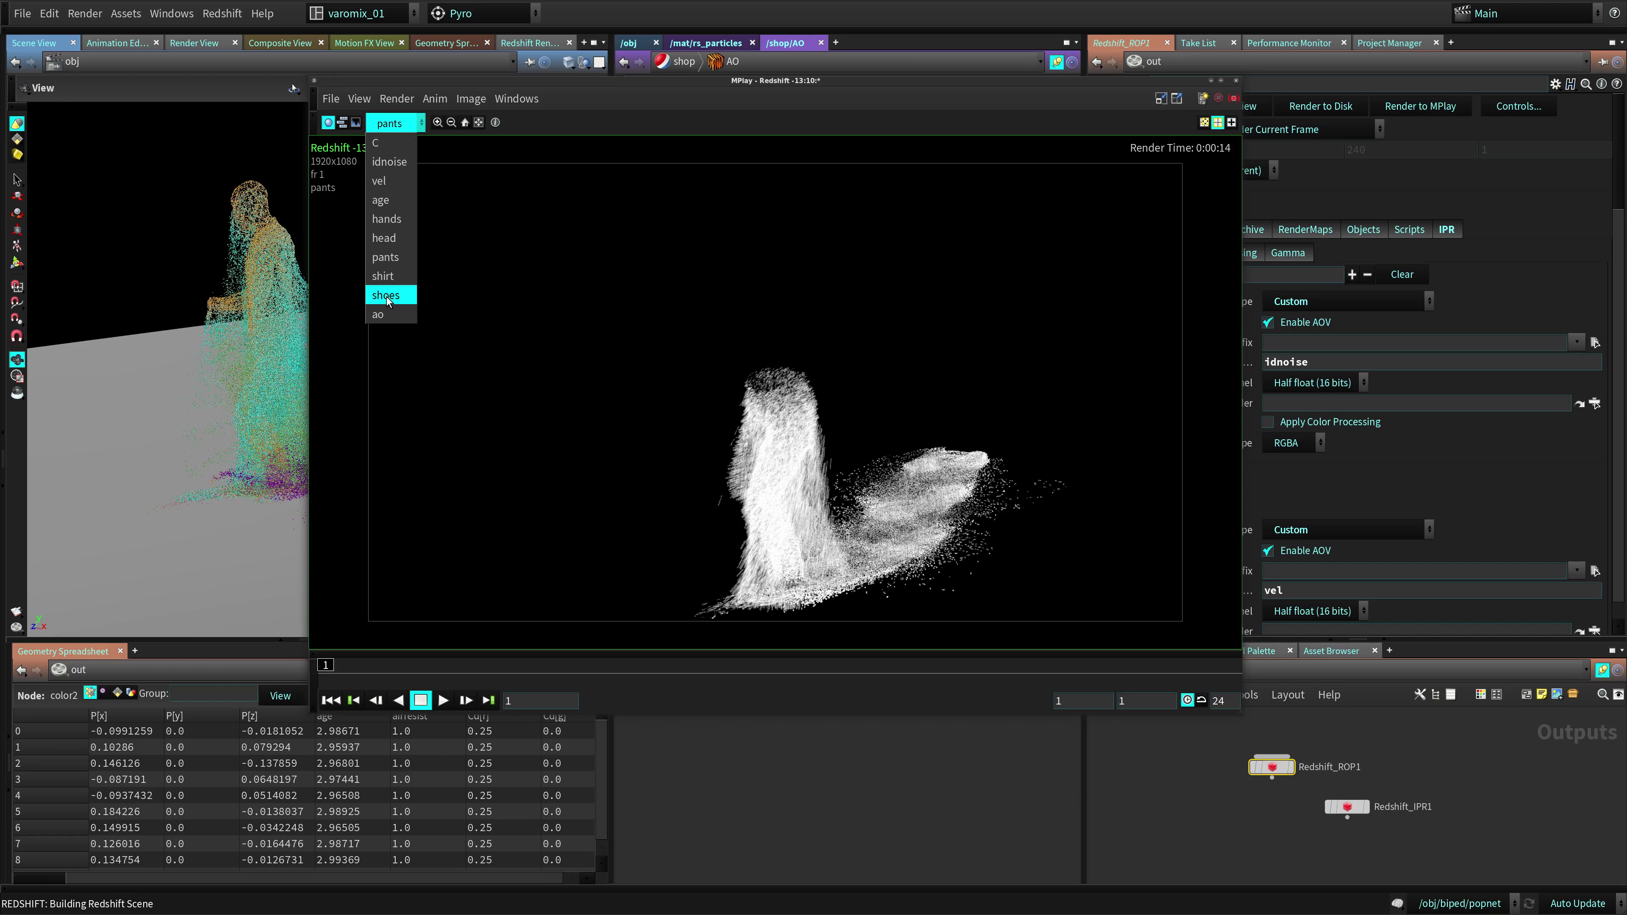
{"action": "left_click", "coordinate": [384, 276]}
{"action": "left_click", "coordinate": [403, 119]}
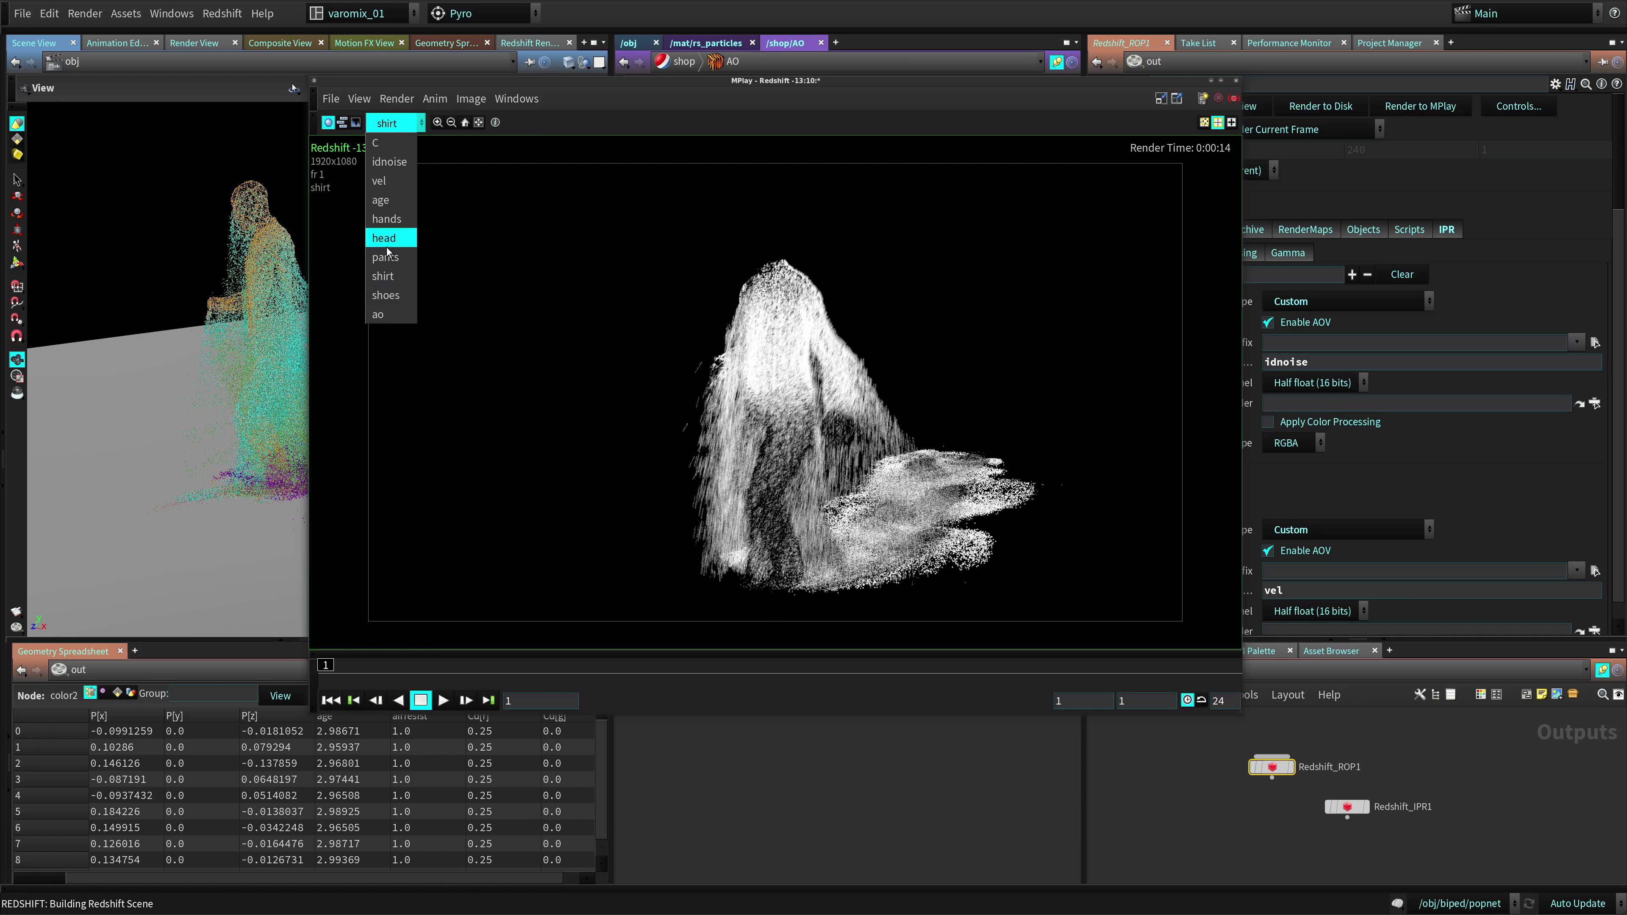
{"action": "left_click", "coordinate": [385, 295]}
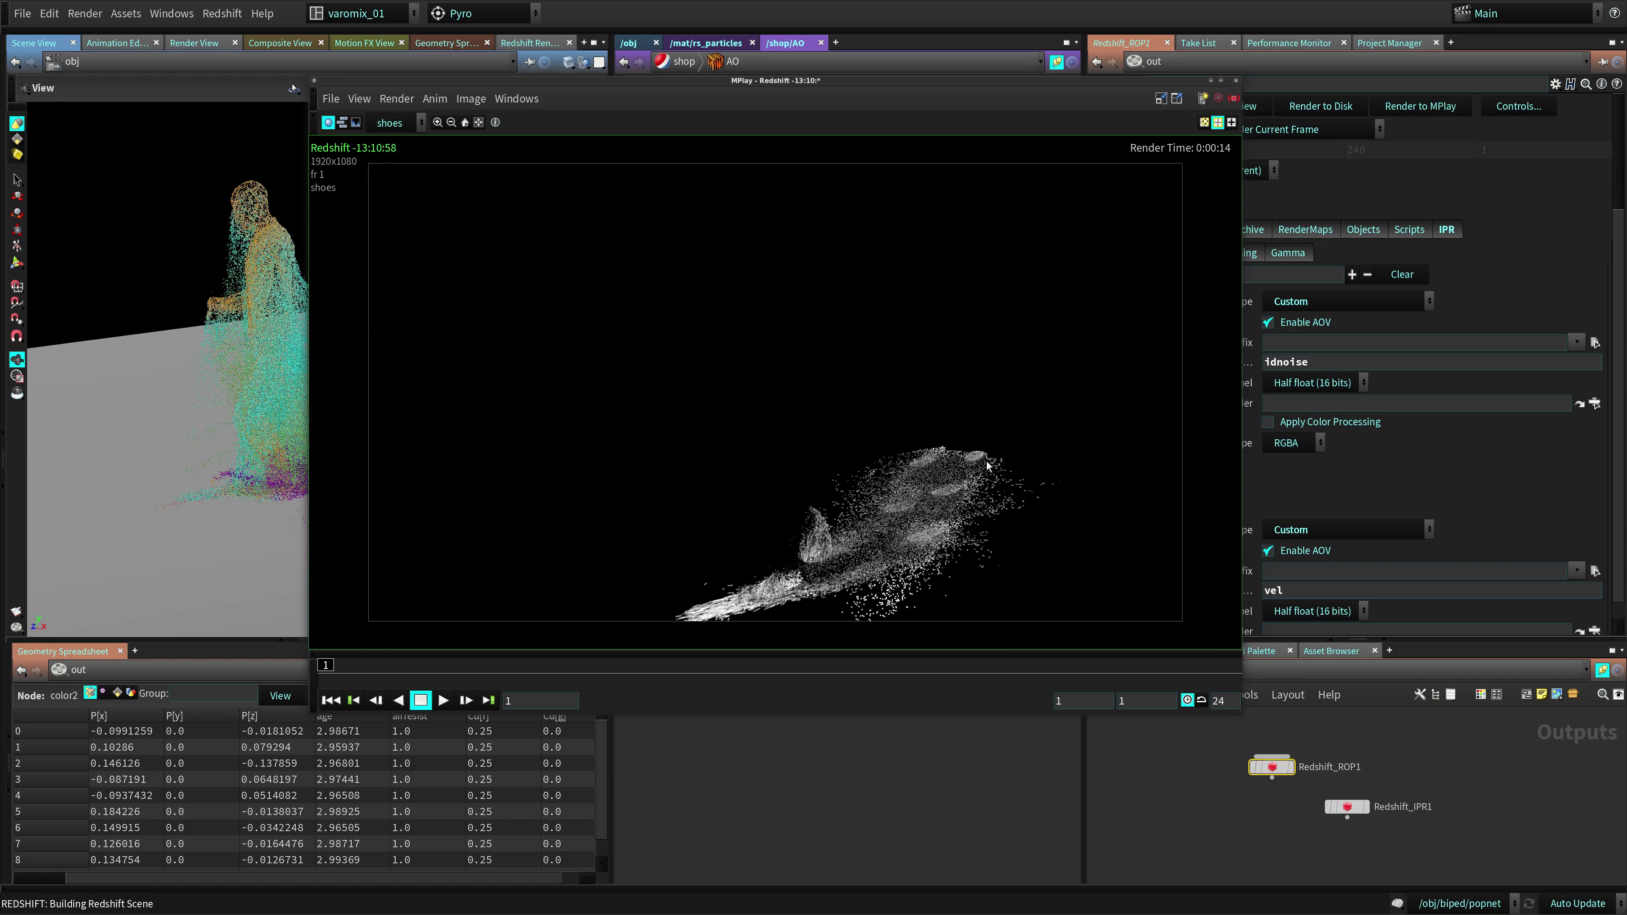
{"action": "left_click", "coordinate": [403, 124]}
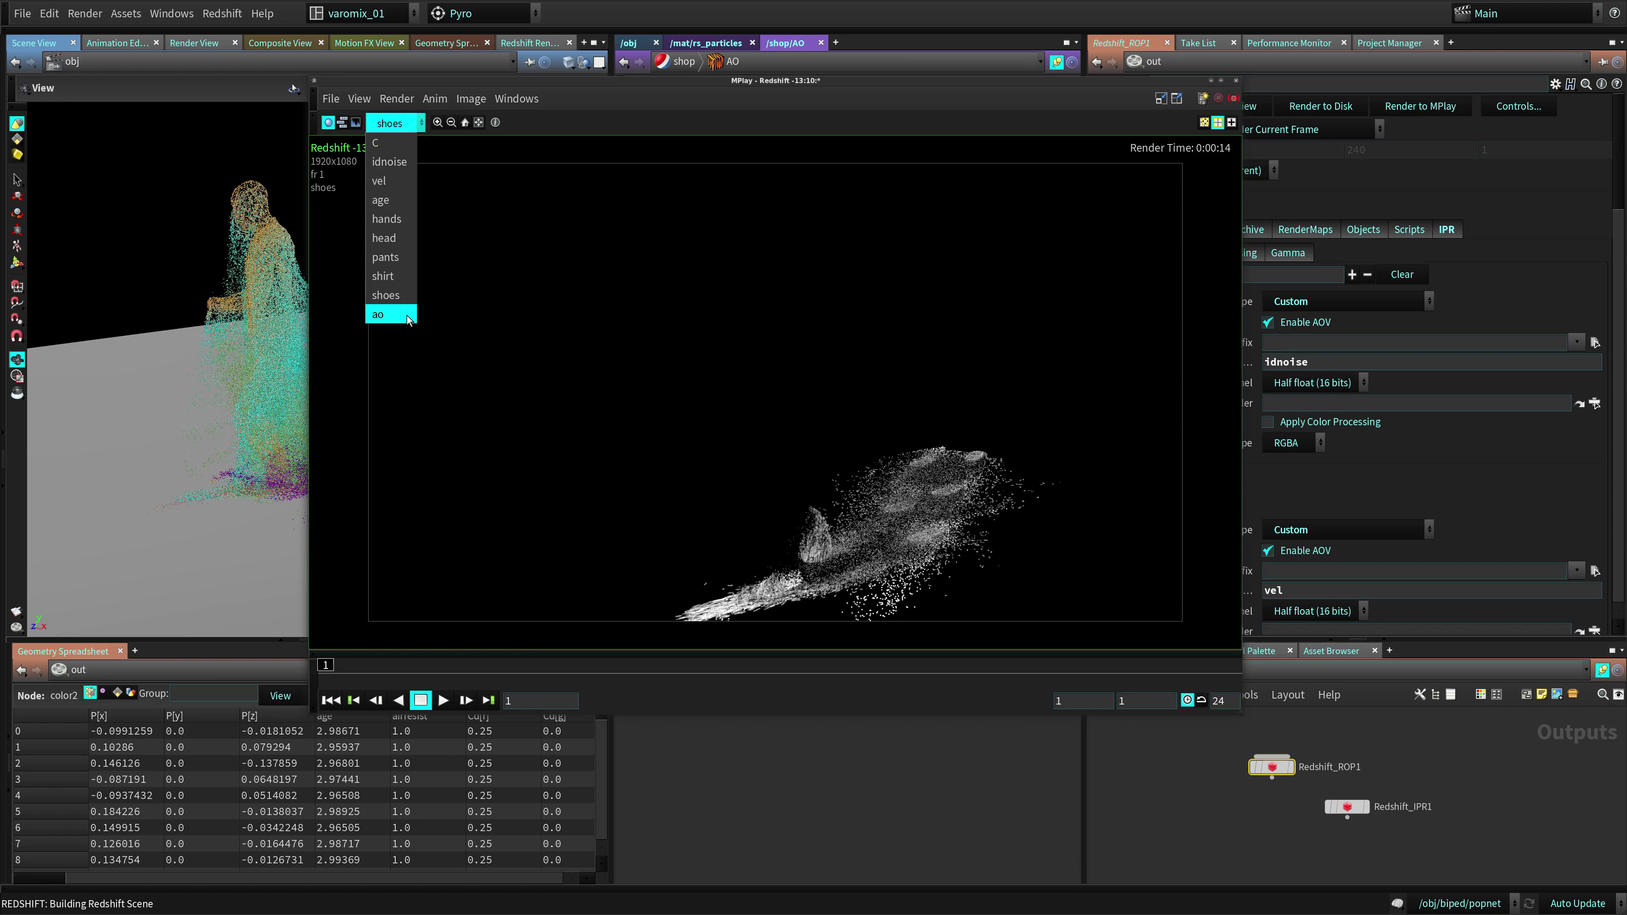
{"action": "left_click", "coordinate": [390, 314]}
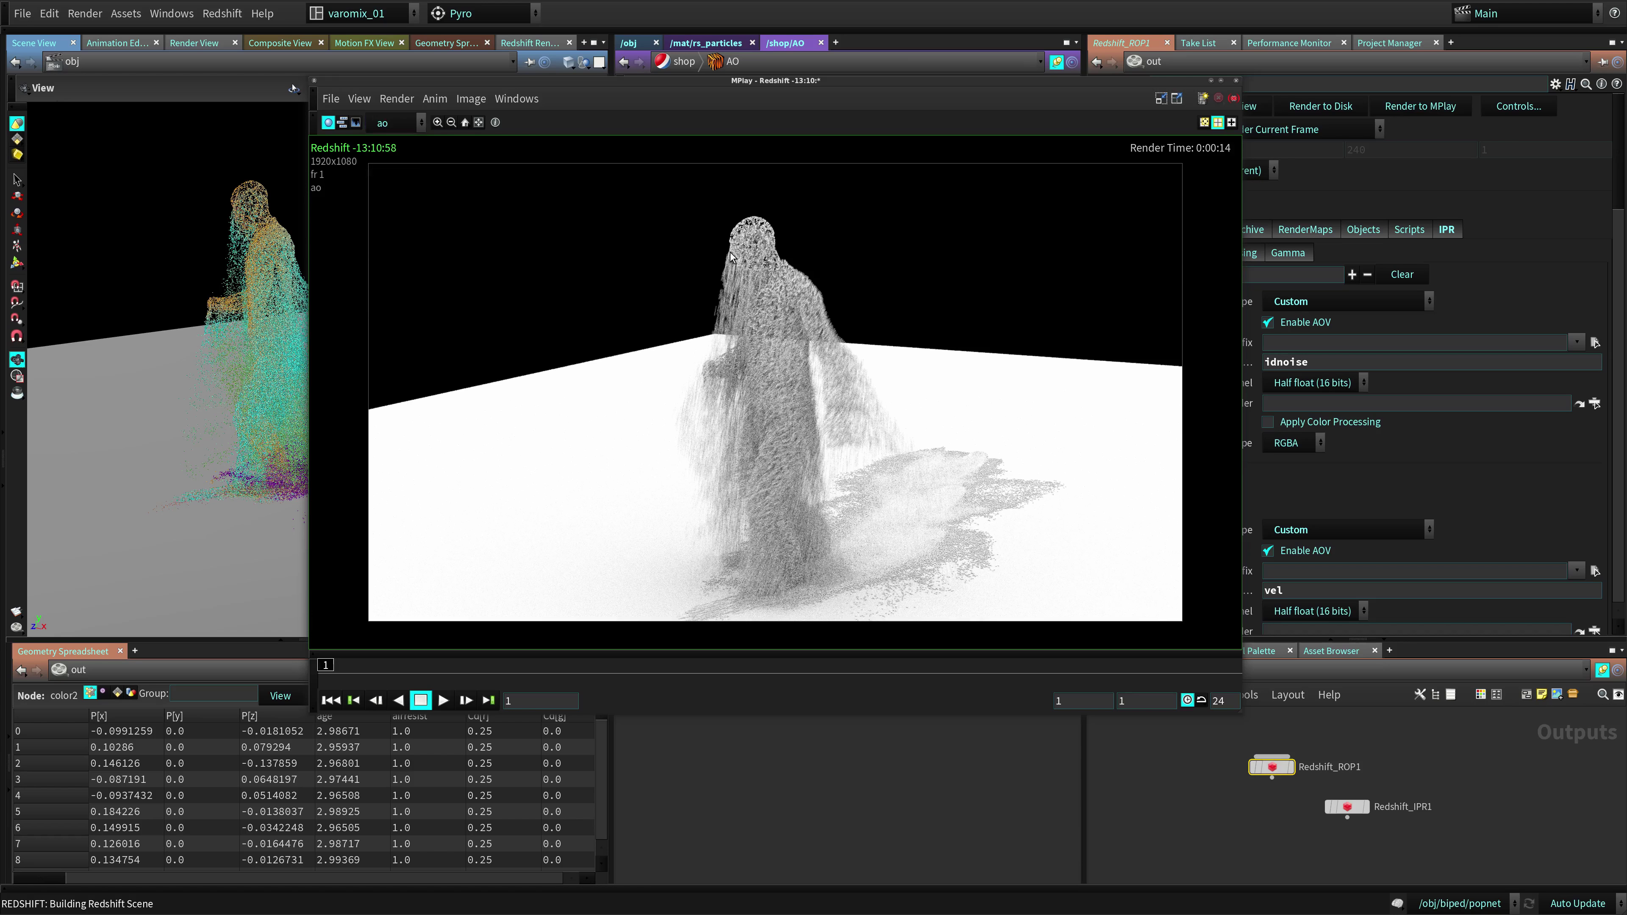
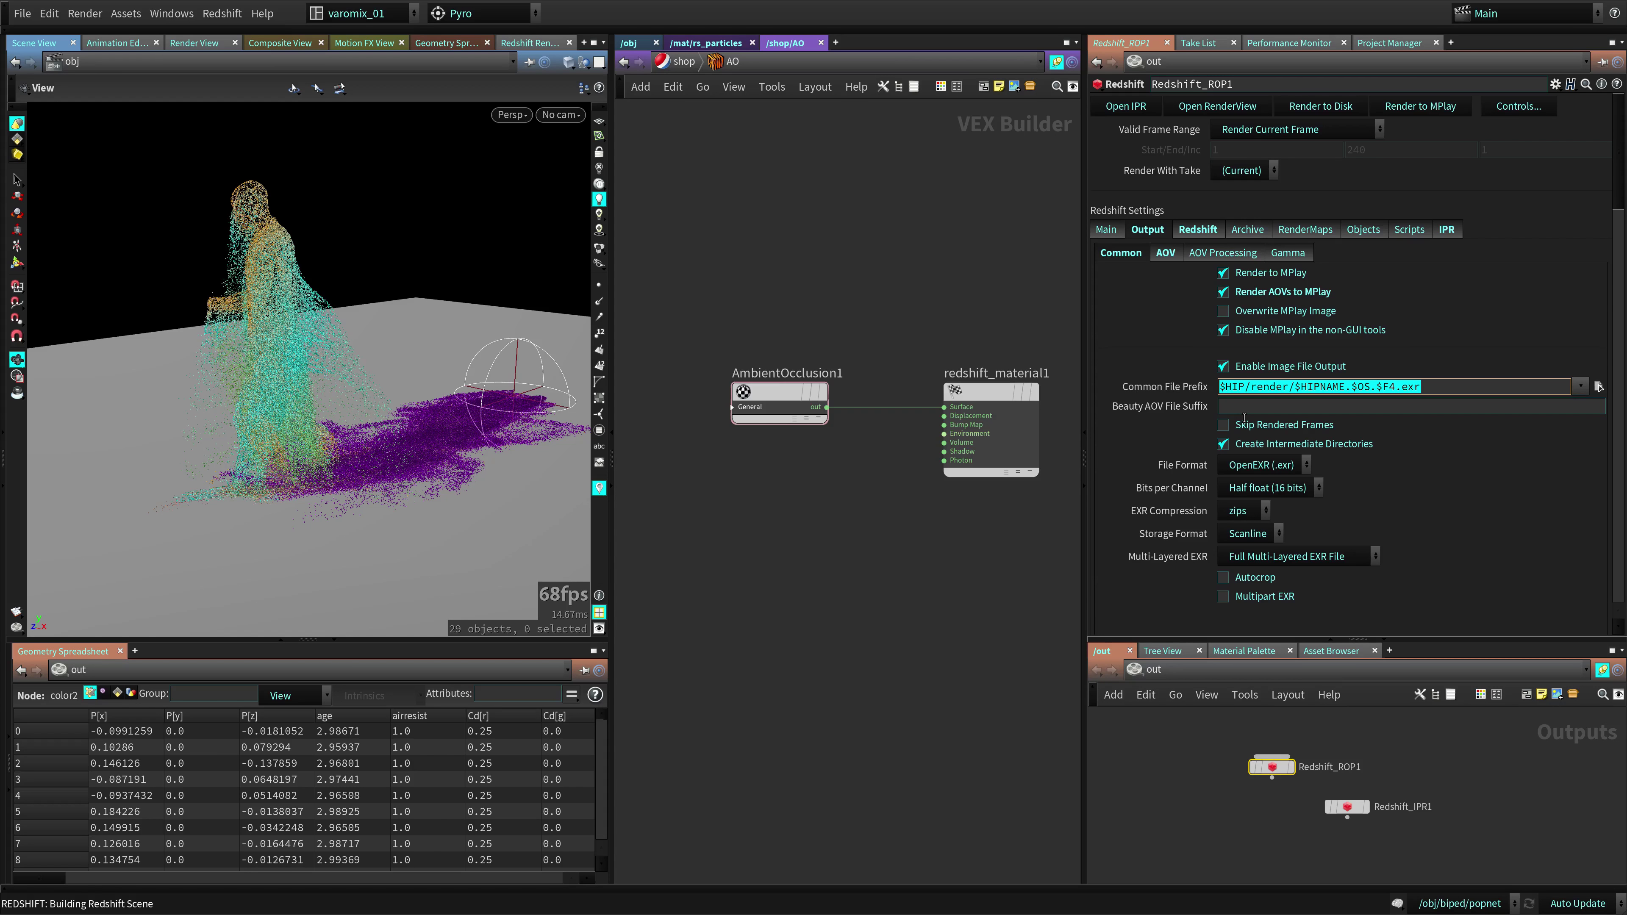
Copy Redshift_ROP1's common file prefix $HIP/render/$HIPNAME.$OS.$F4.exr into the idnoise AOV's custom file prefix
{"action": "left_click", "coordinate": [1166, 254]}
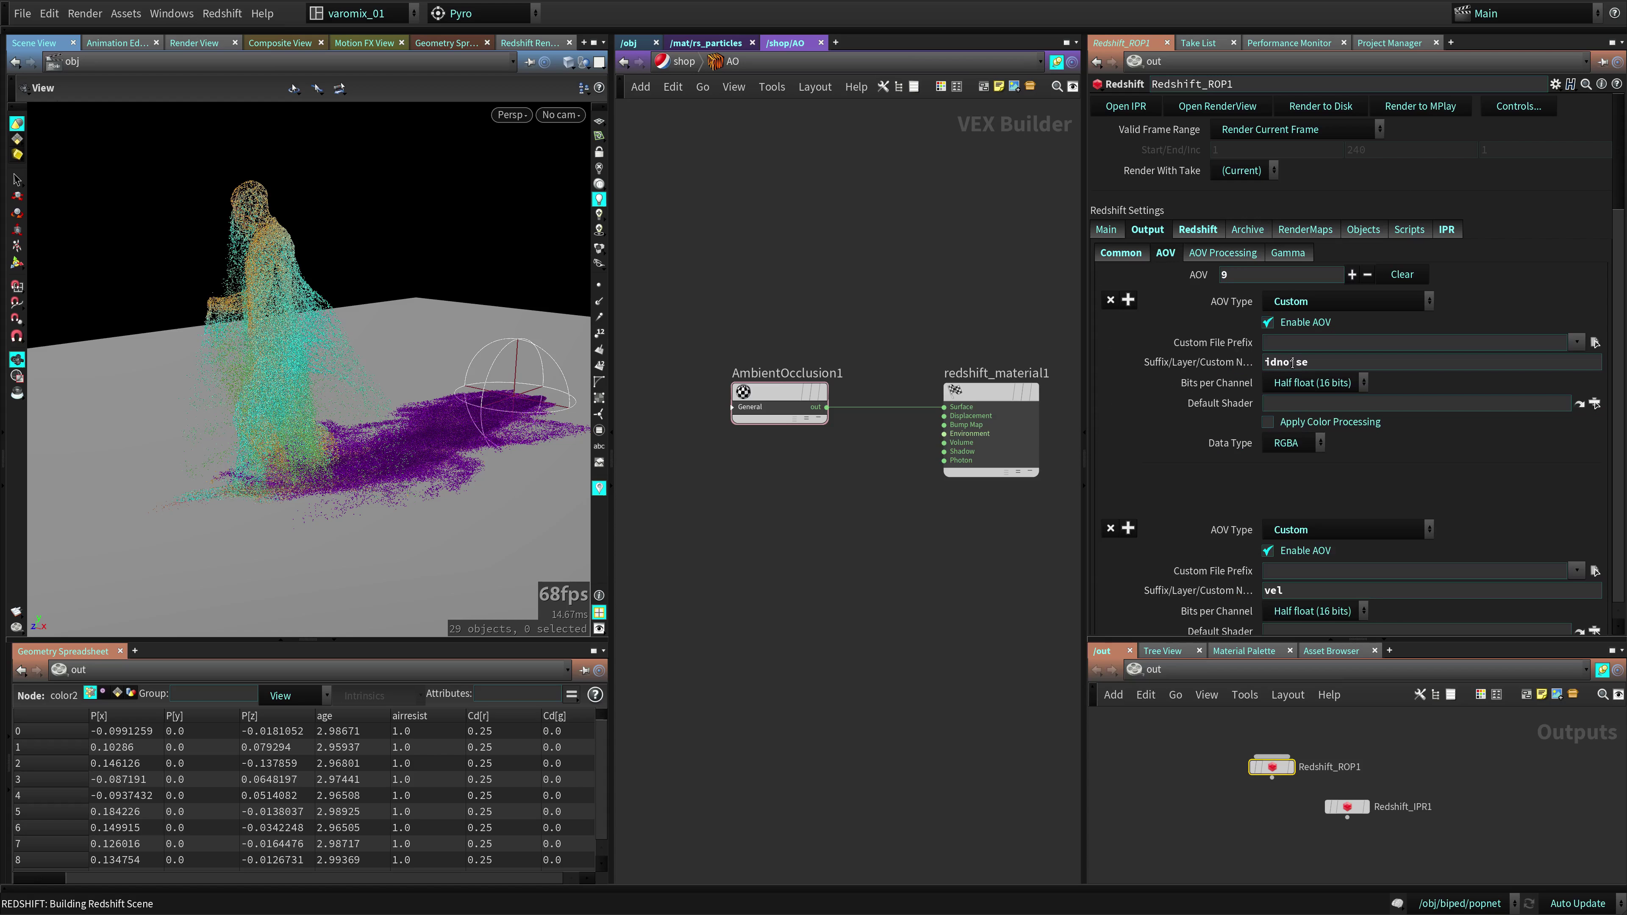
{"action": "left_click", "coordinate": [1121, 253]}
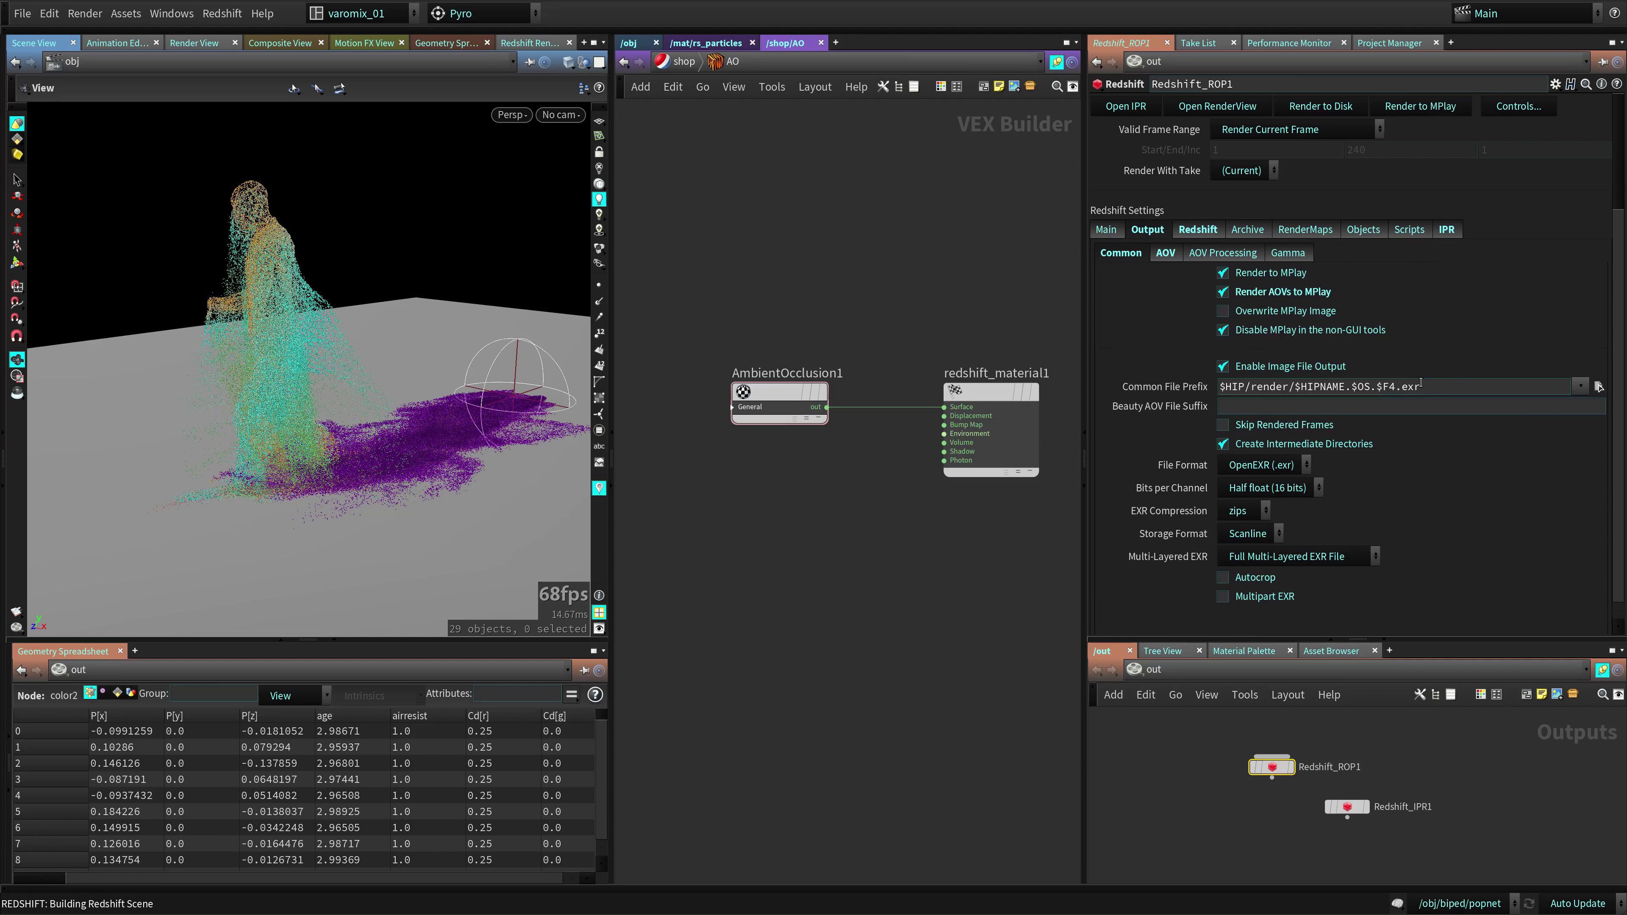
{"action": "triple_click", "coordinate": [1456, 393]}
{"action": "key", "text": "ctrl+c"}
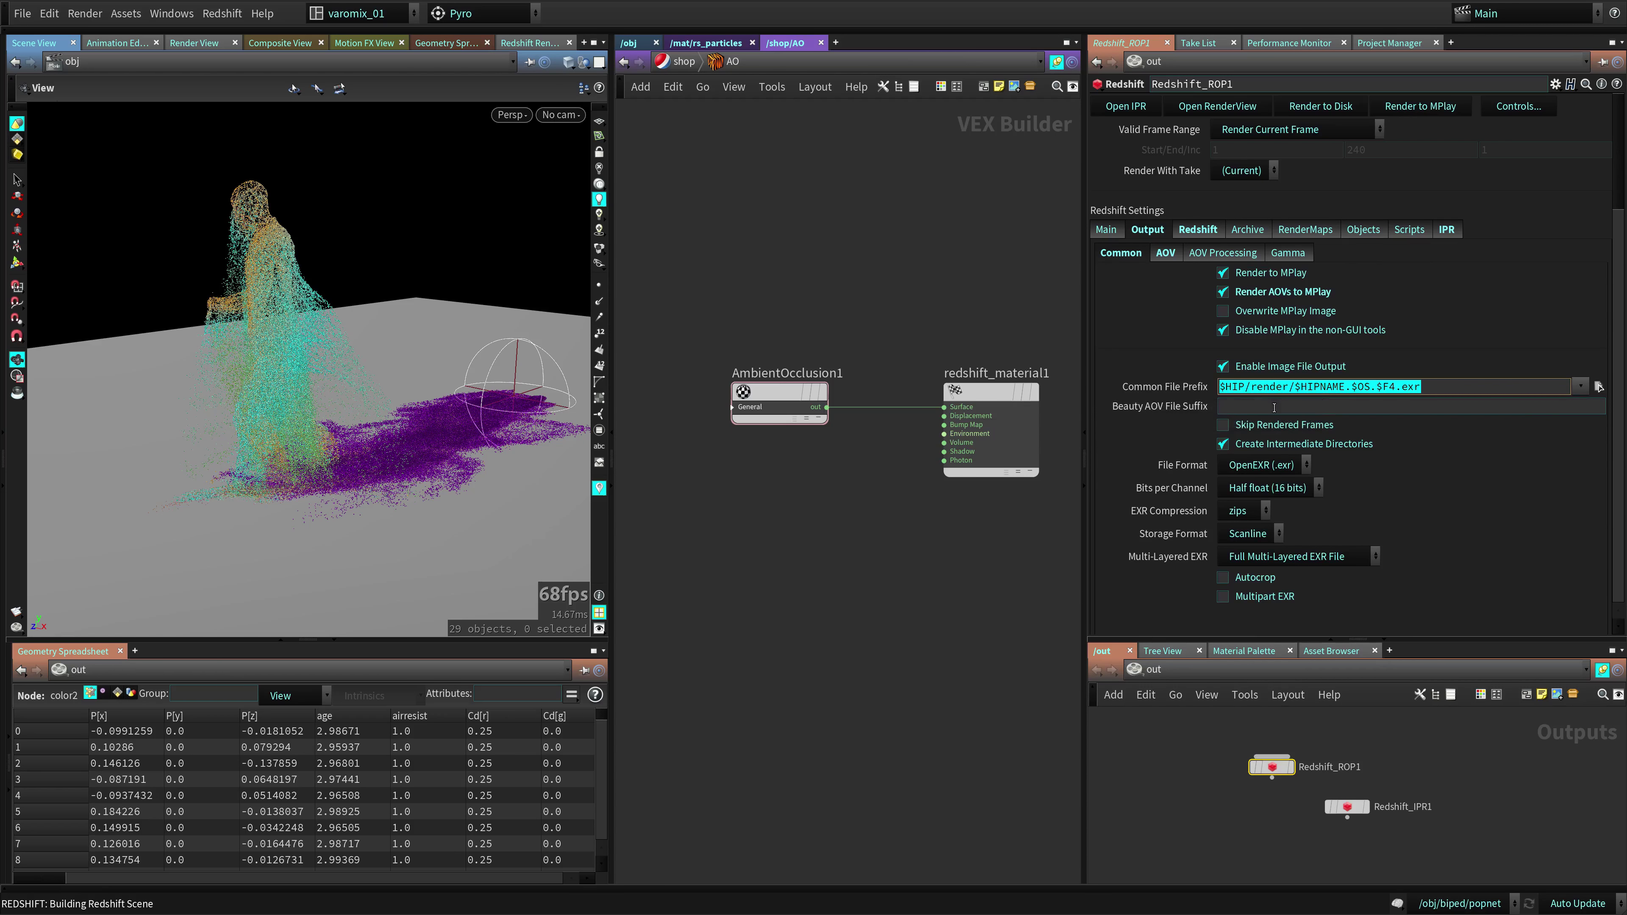
{"action": "left_click", "coordinate": [1164, 253]}
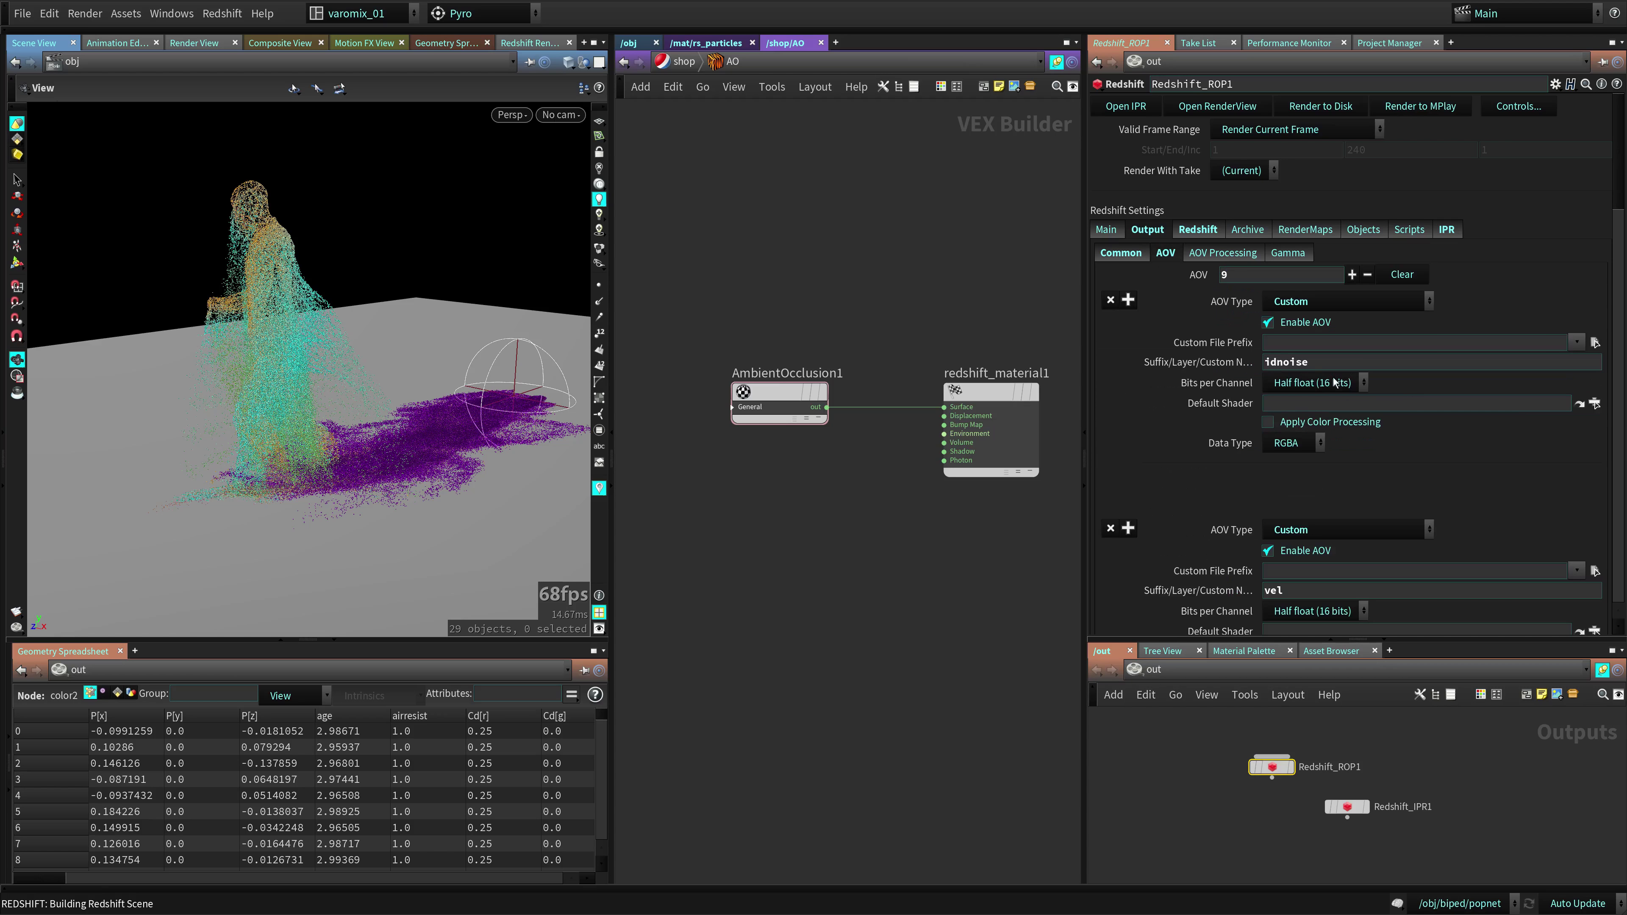
{"action": "left_click", "coordinate": [1362, 343]}
{"action": "key", "text": "ctrl+v"}
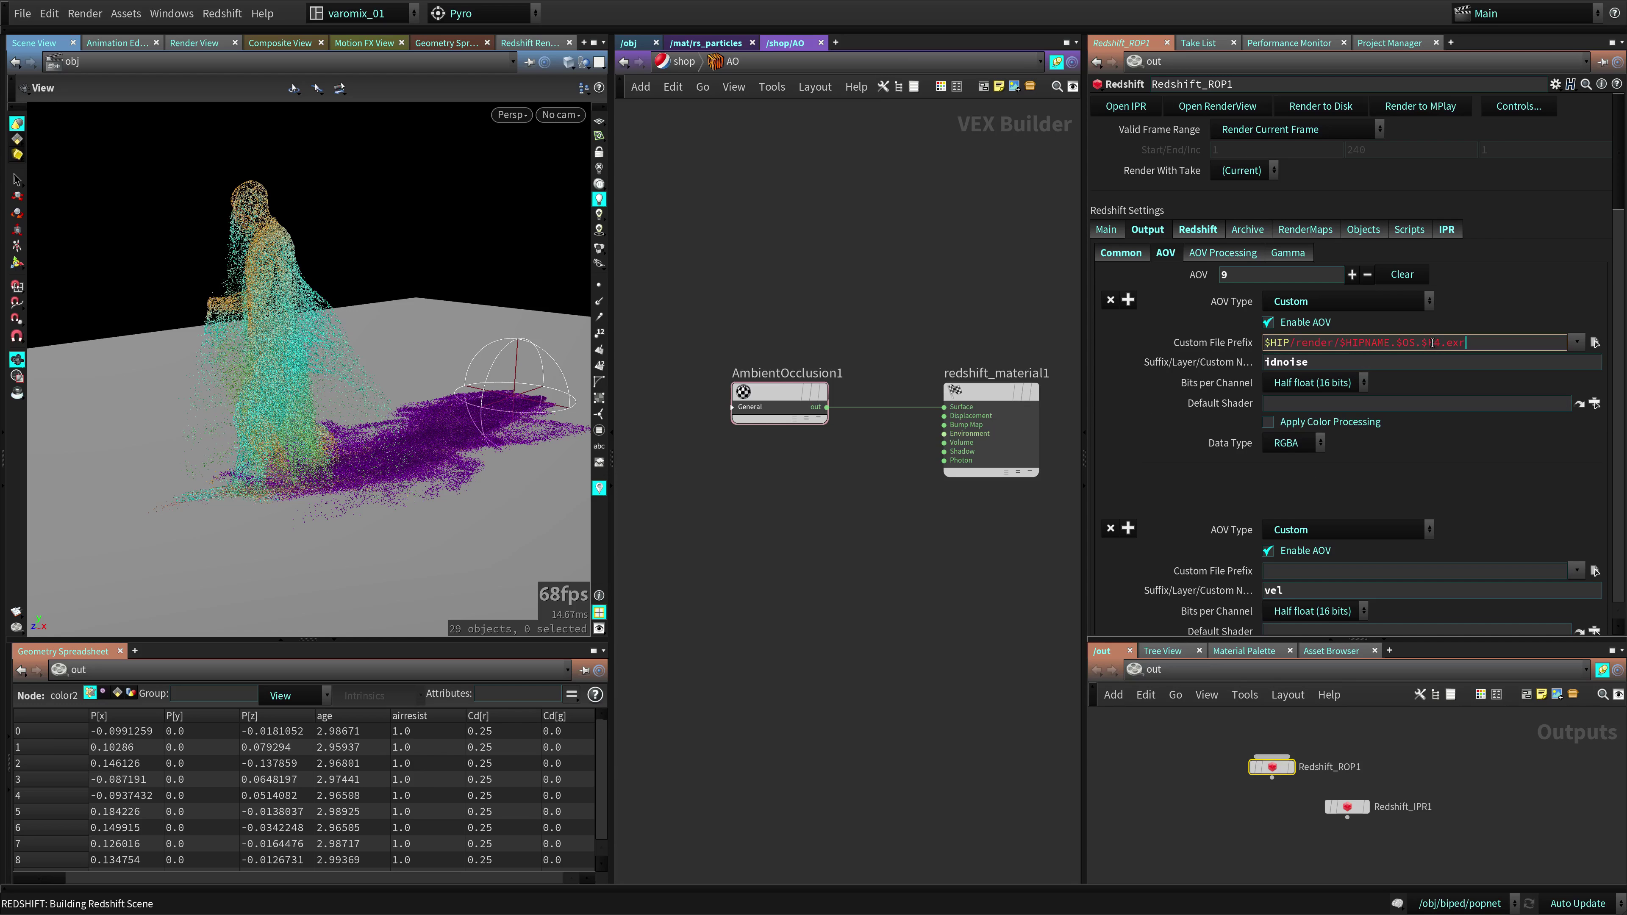
Insert .idnoise before the frame number, making the AOV's custom file prefix $HIP/render/$HIPNAME.$OS.idnoise.$F4.exr
{"action": "left_click", "coordinate": [1417, 344]}
{"action": "type", "text": ".idnoise"}
{"action": "key", "text": "Return"}
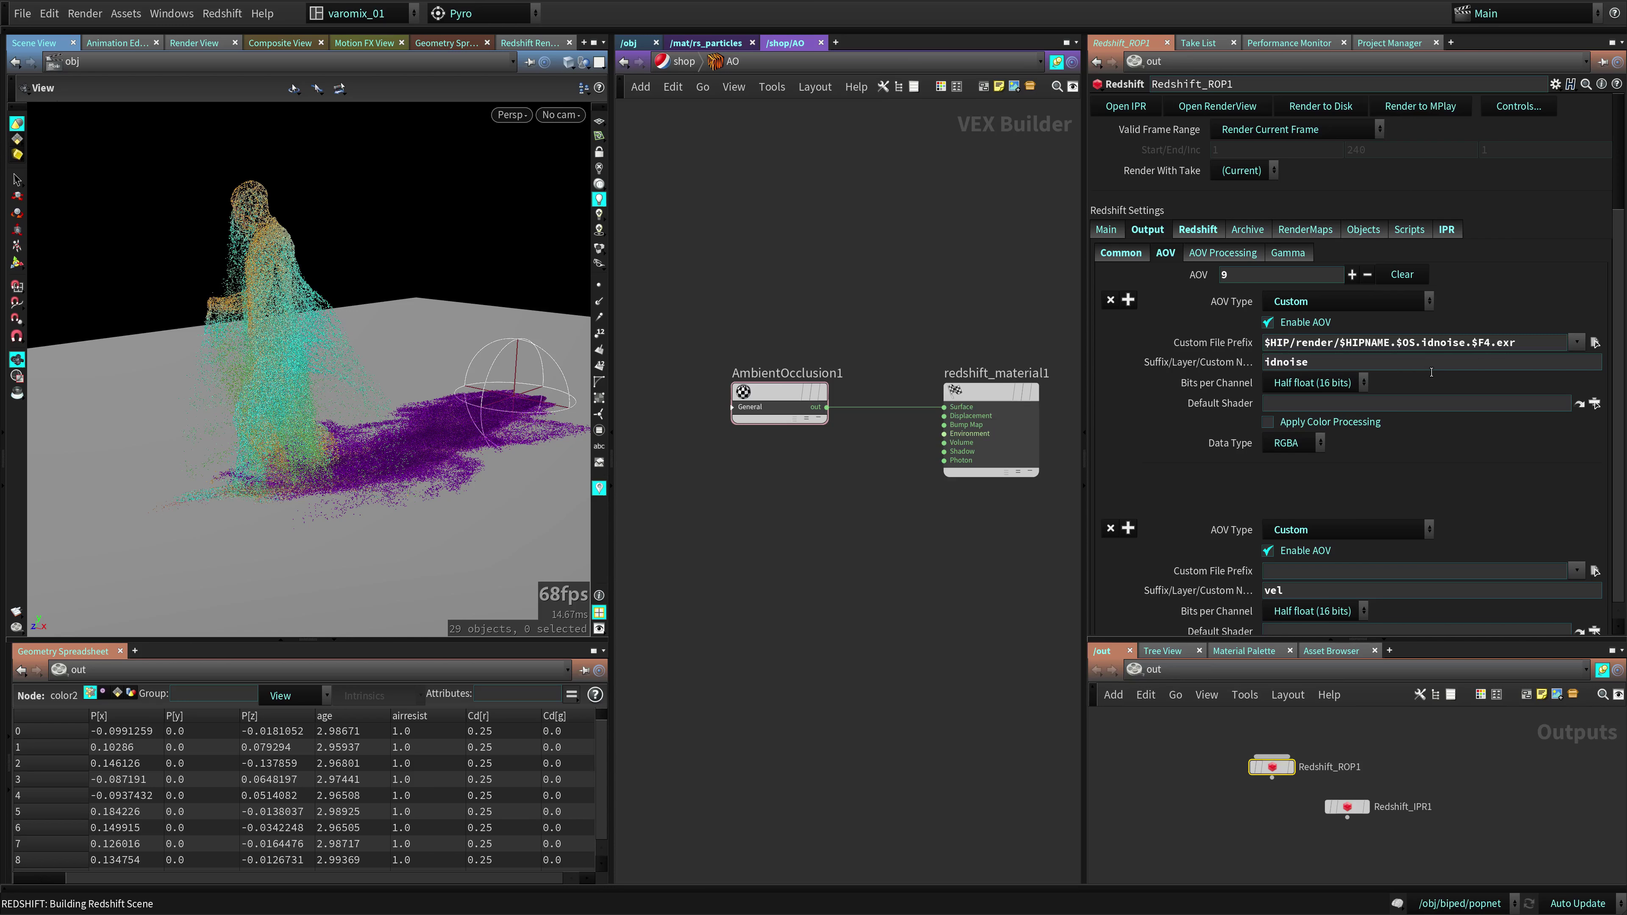
{"action": "left_click_drag", "start_coordinate": [1516, 337], "coordinate": [1263, 342]}
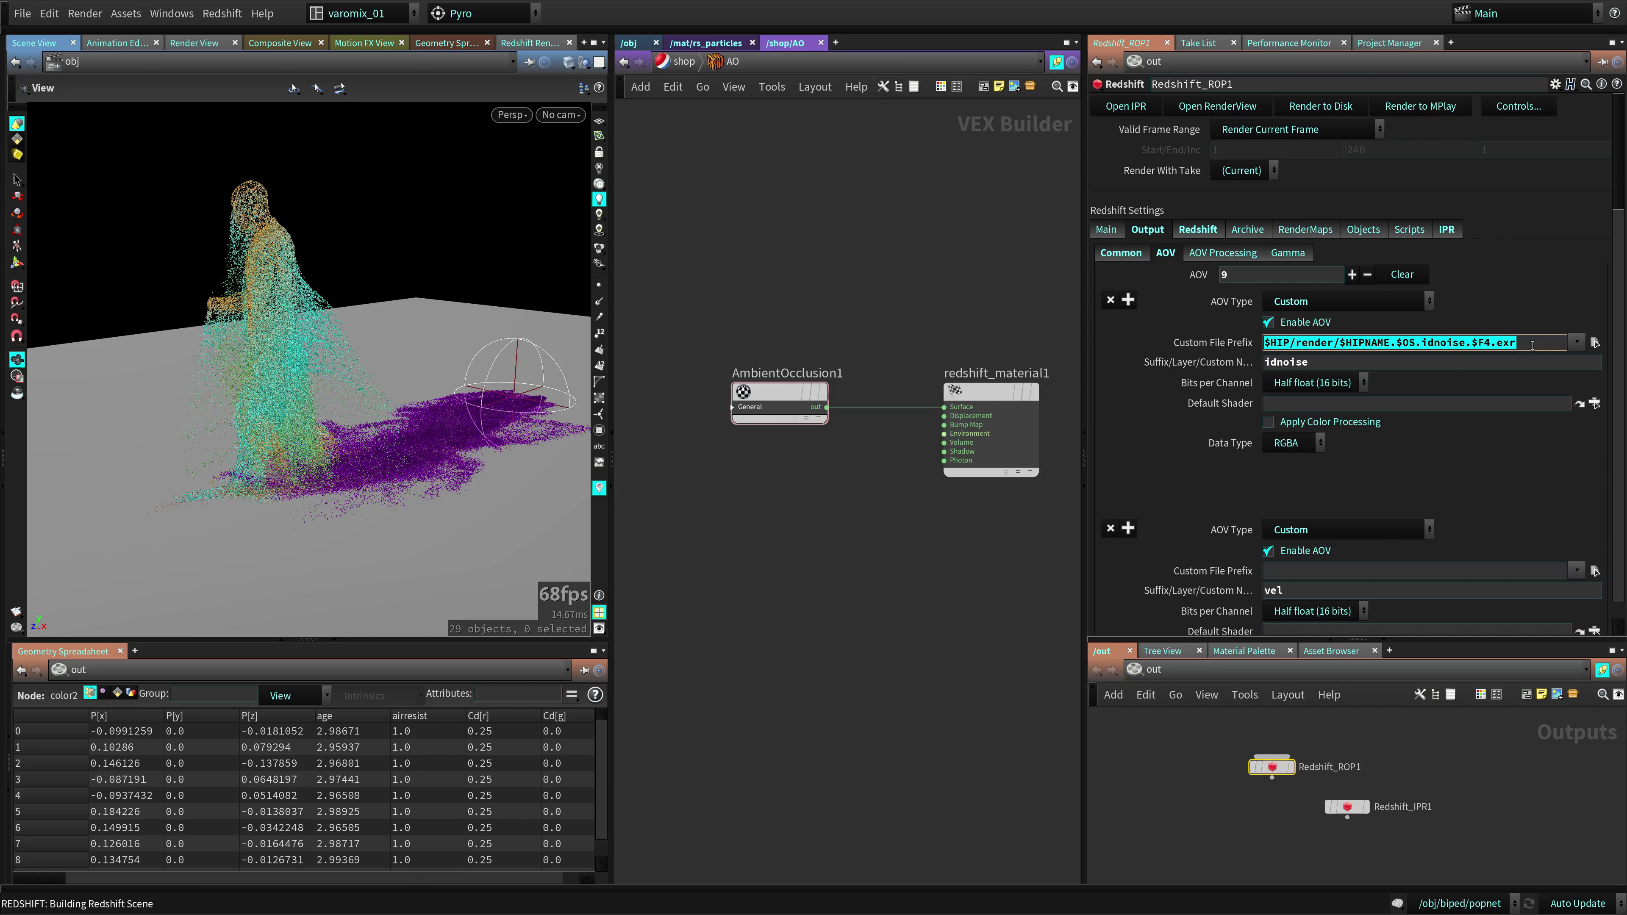
{"action": "key", "text": "Return"}
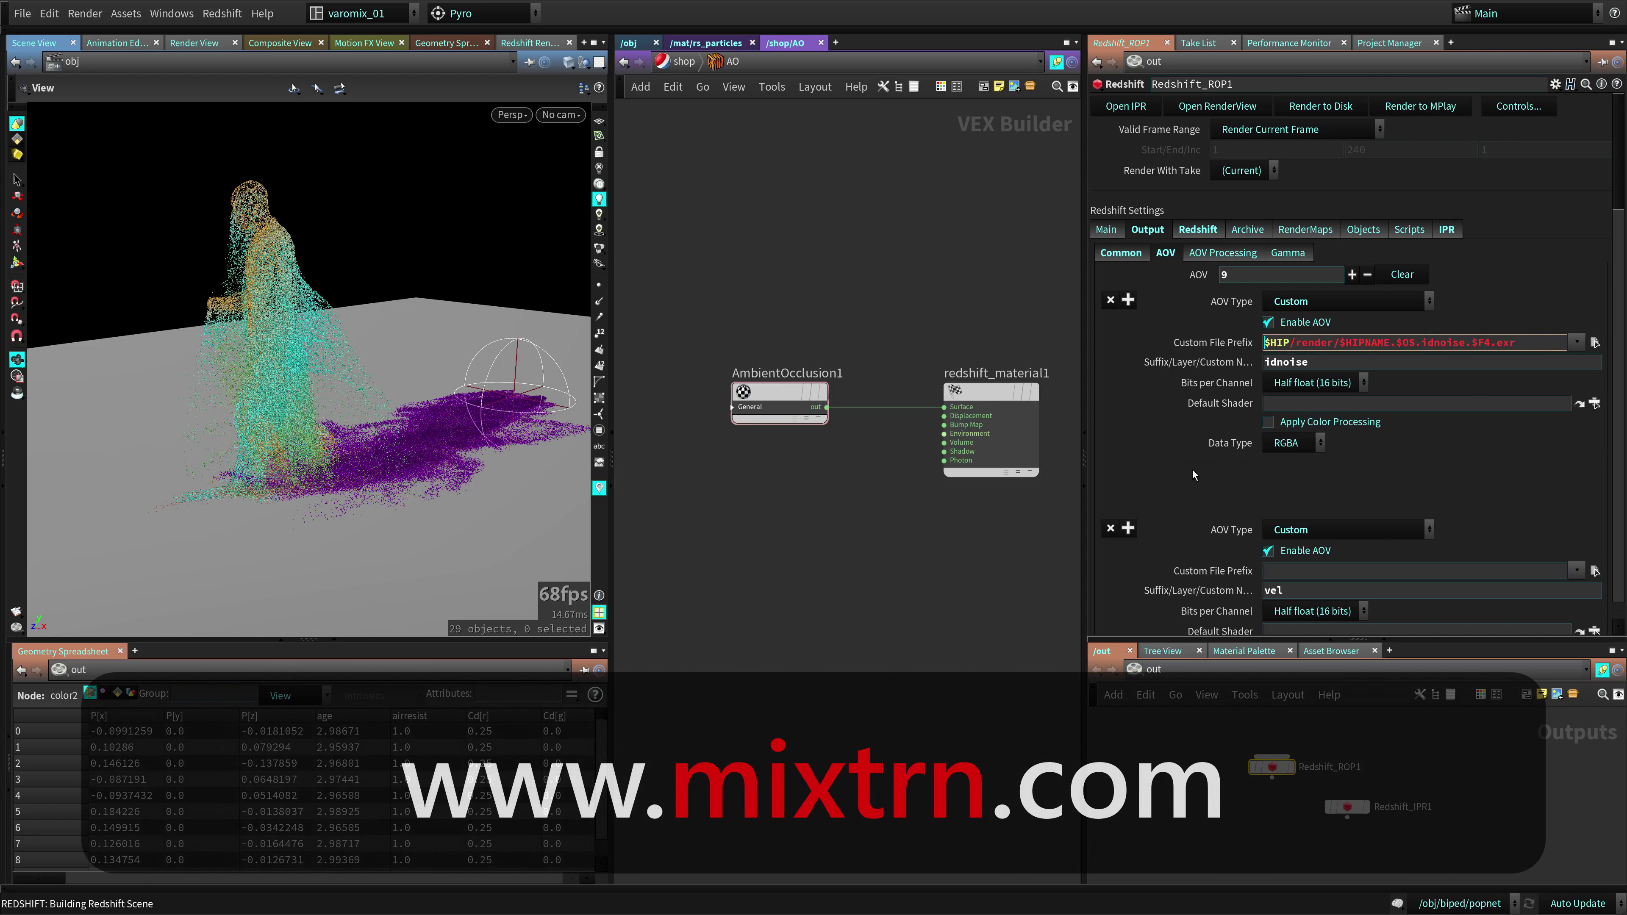